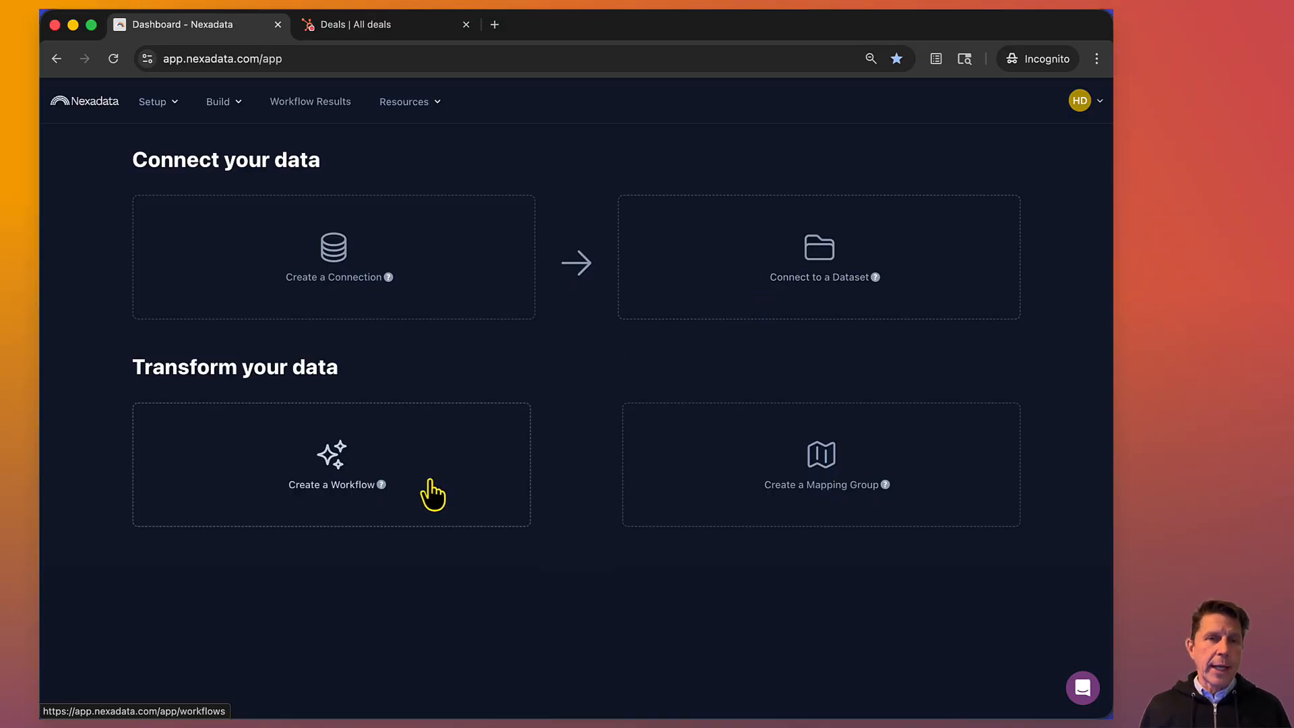
Look over the existing connections and datasets, and return to the dashboard
click(159, 105)
click(165, 133)
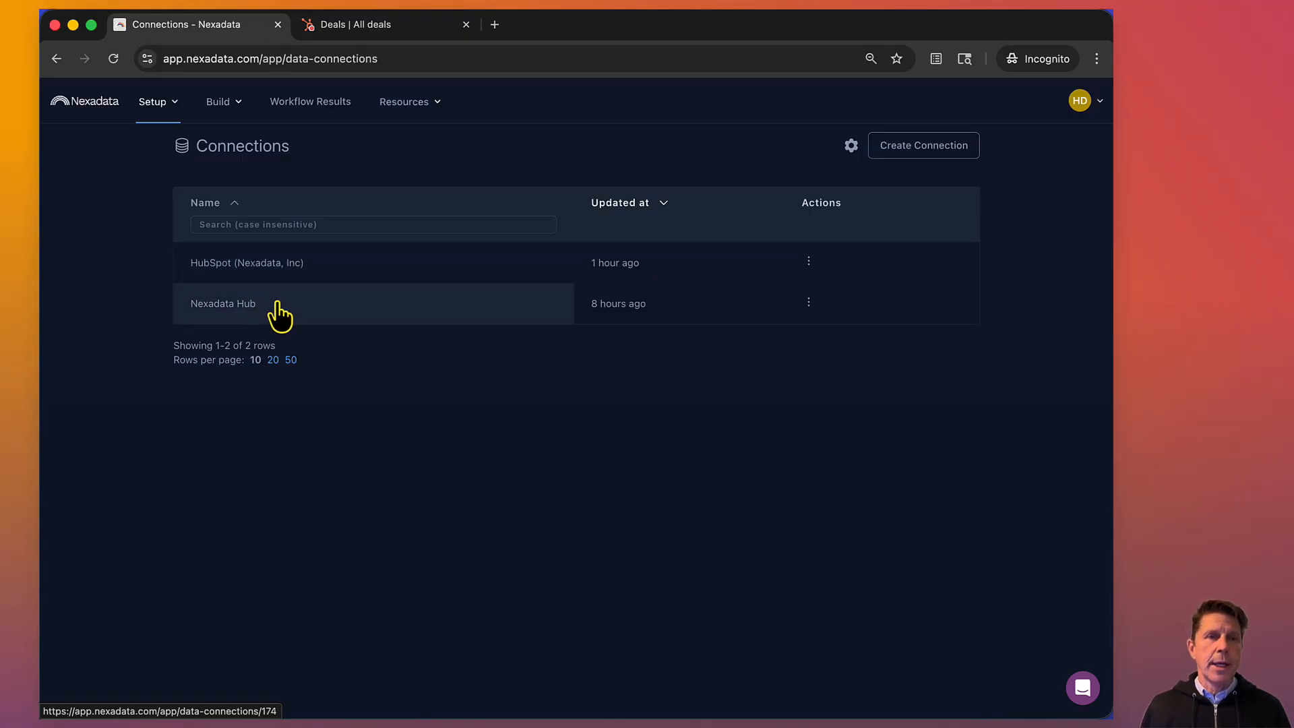
click(159, 104)
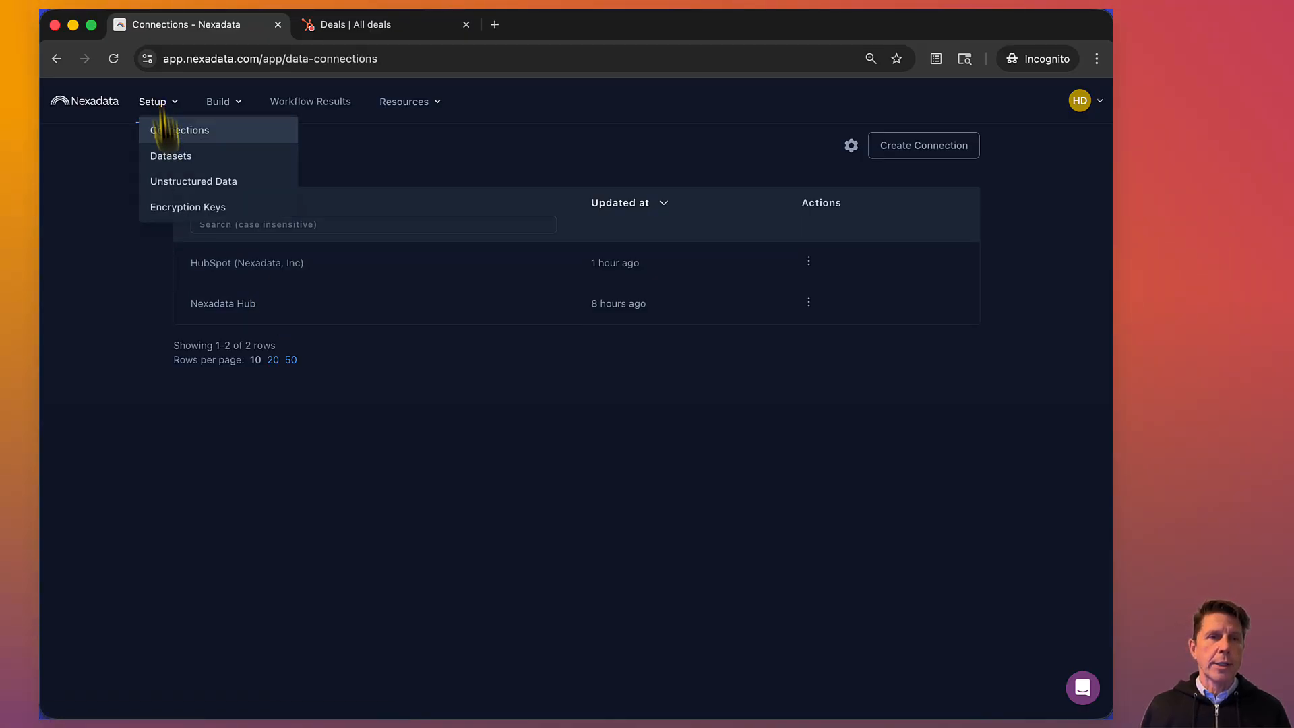
click(168, 161)
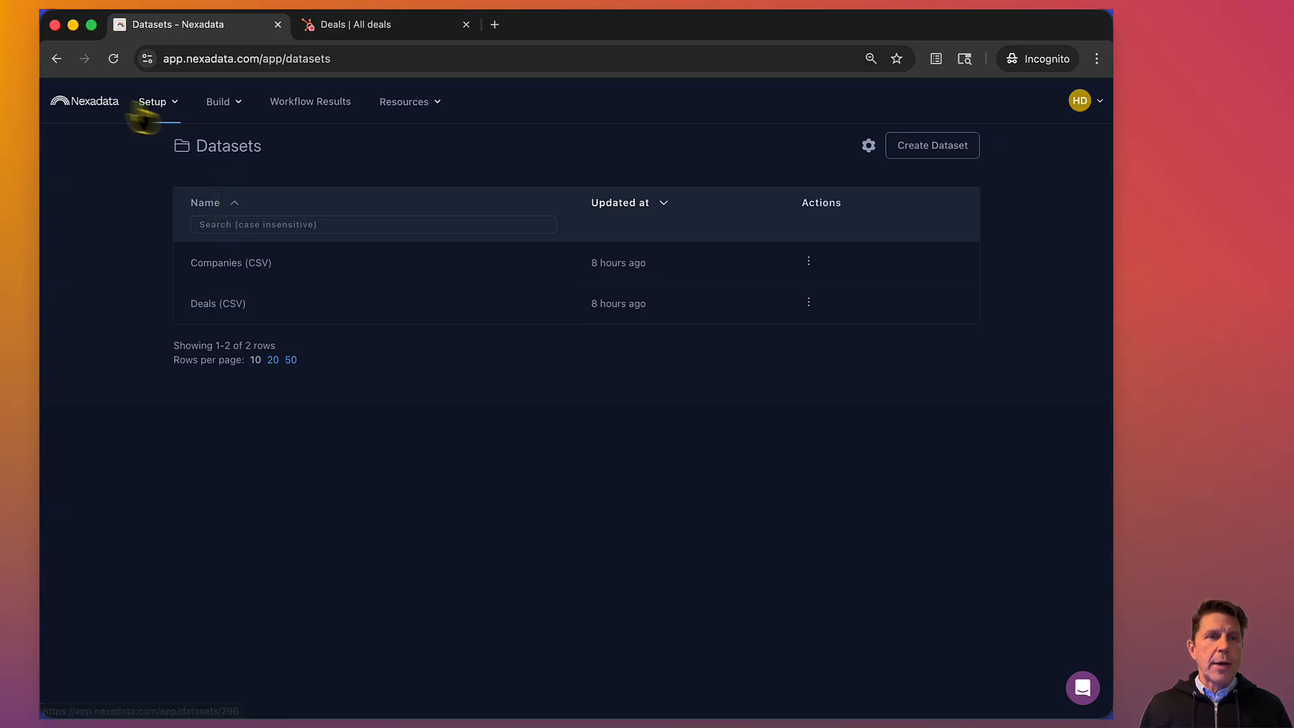
click(103, 107)
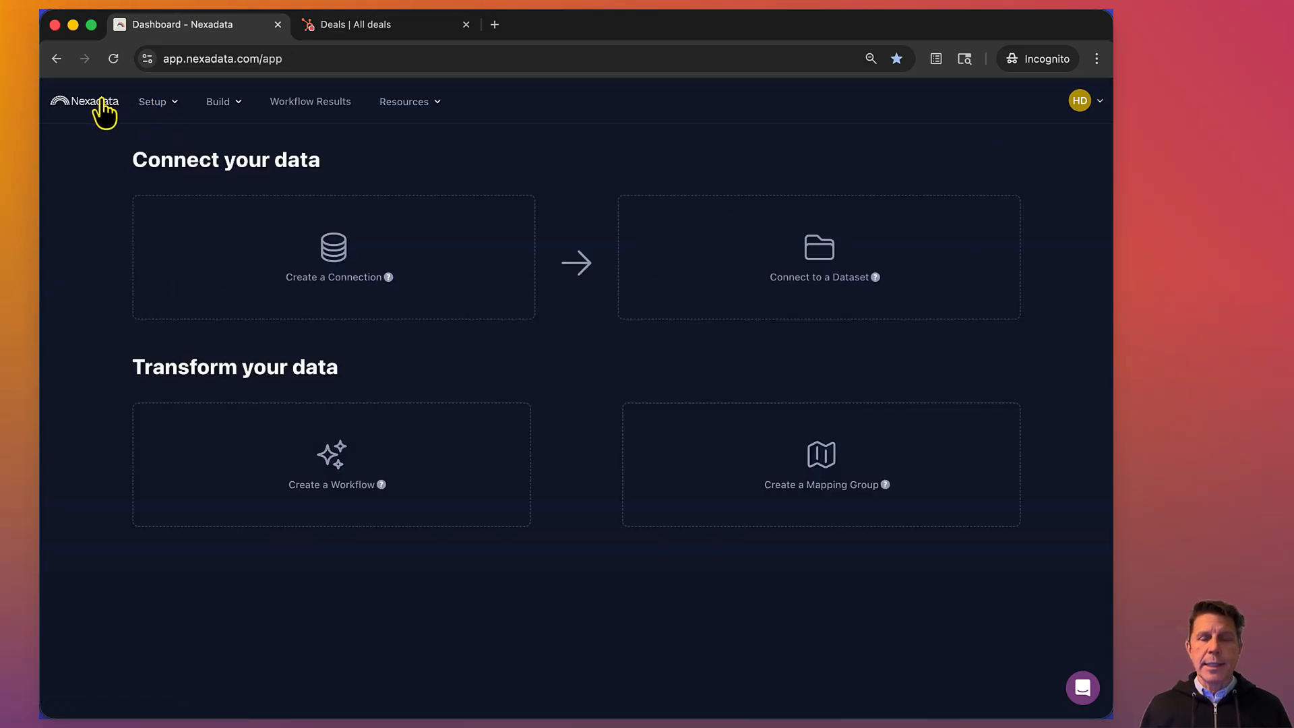
Create a new workflow named "Load HubSpot Deals" in the HubSpot Demos workspace
click(335, 469)
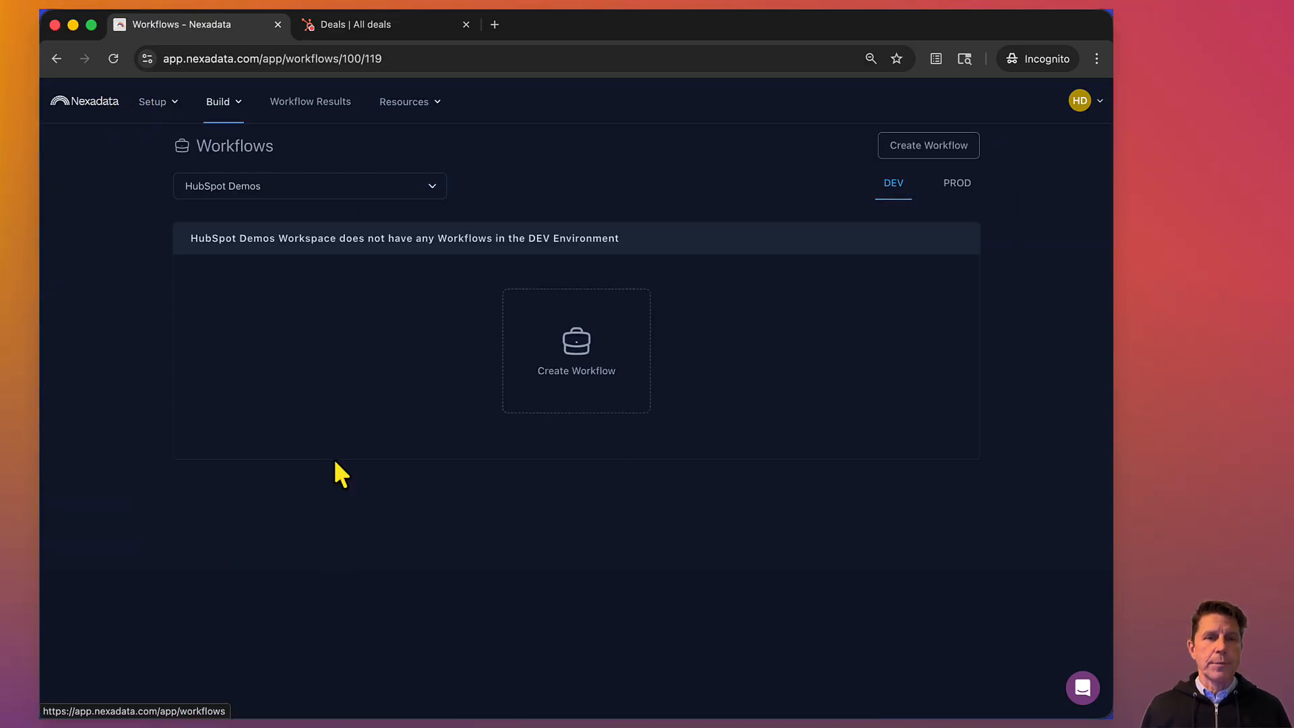
click(573, 347)
click(418, 348)
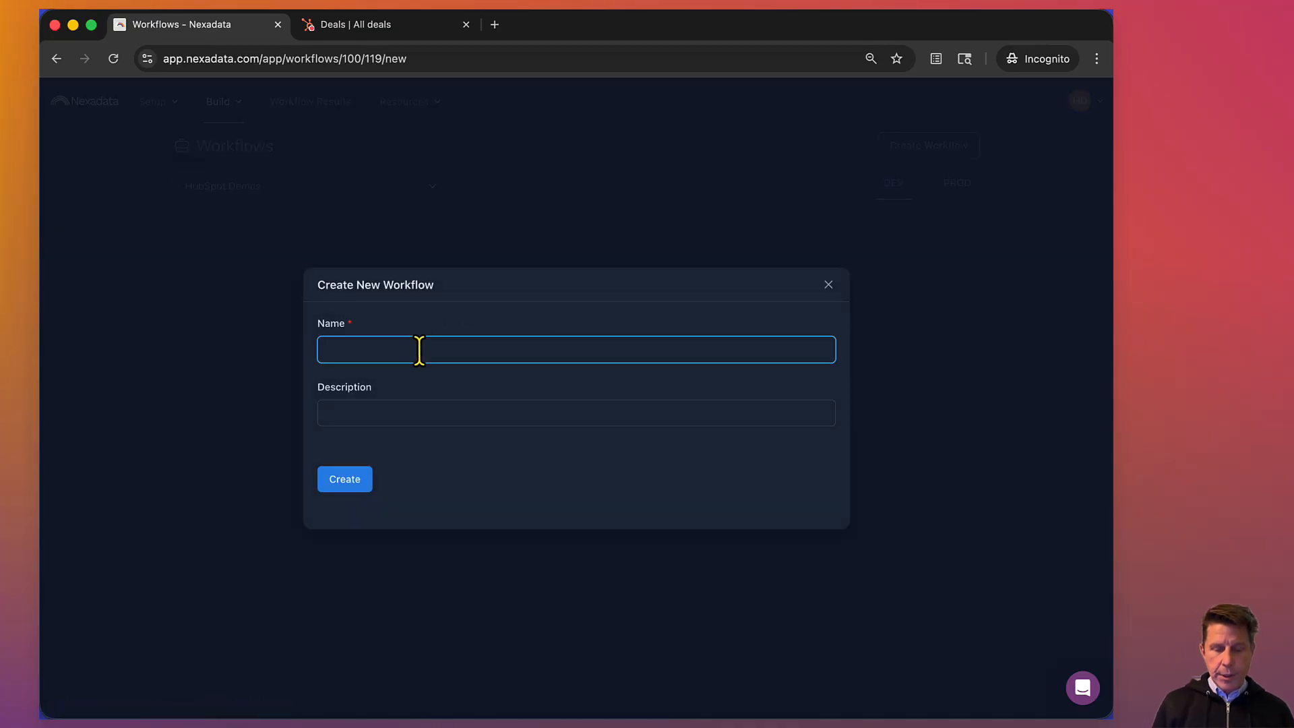
text(Load Hub)
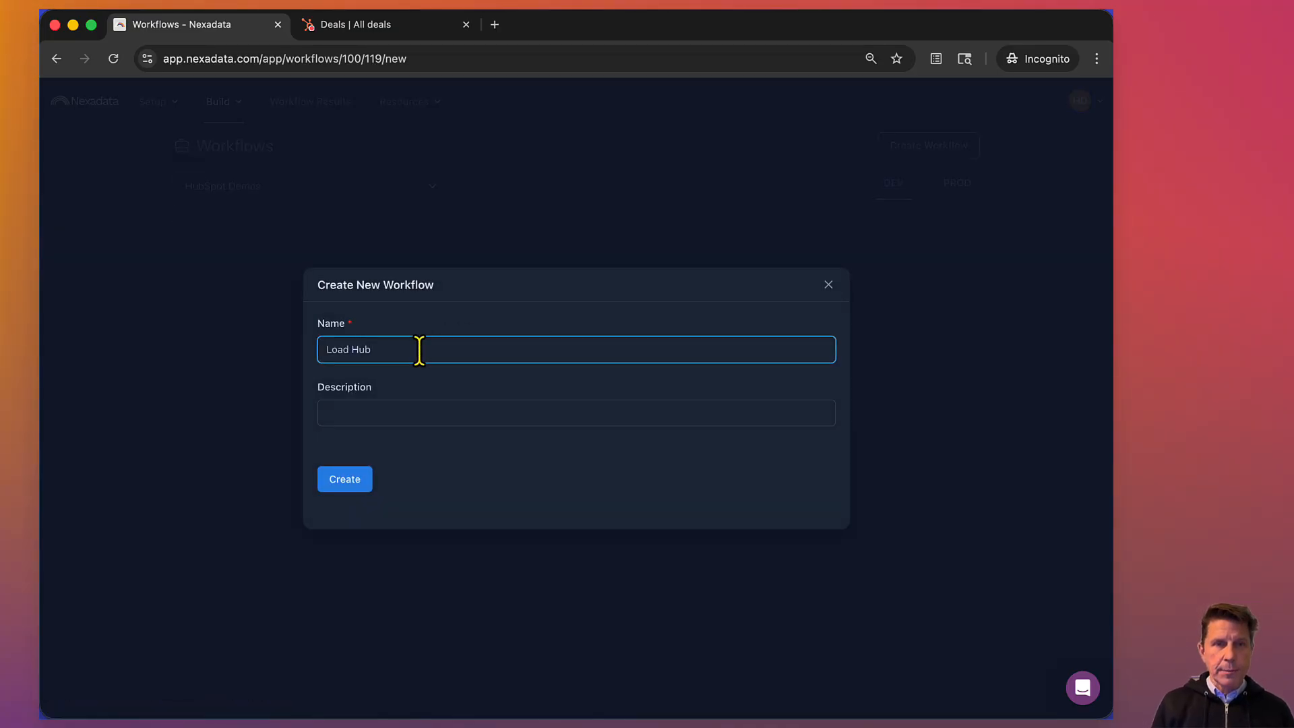
text(Spot Deals)
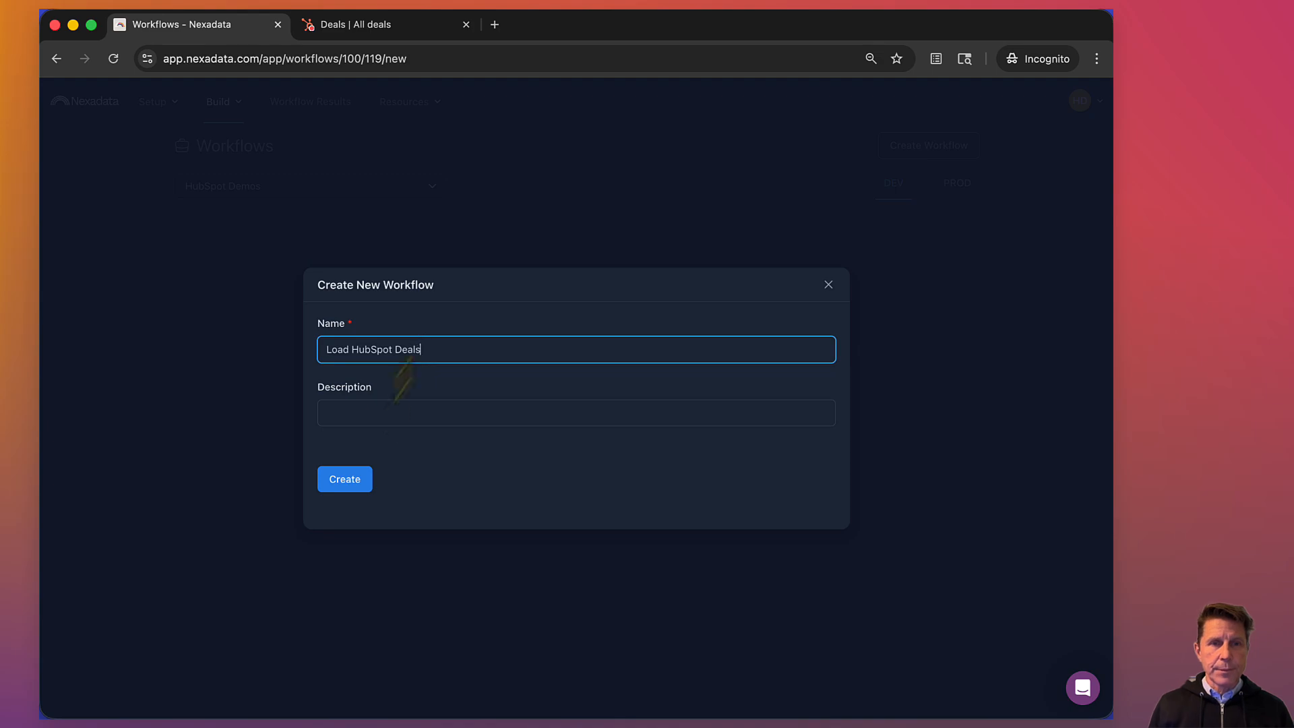
click(339, 481)
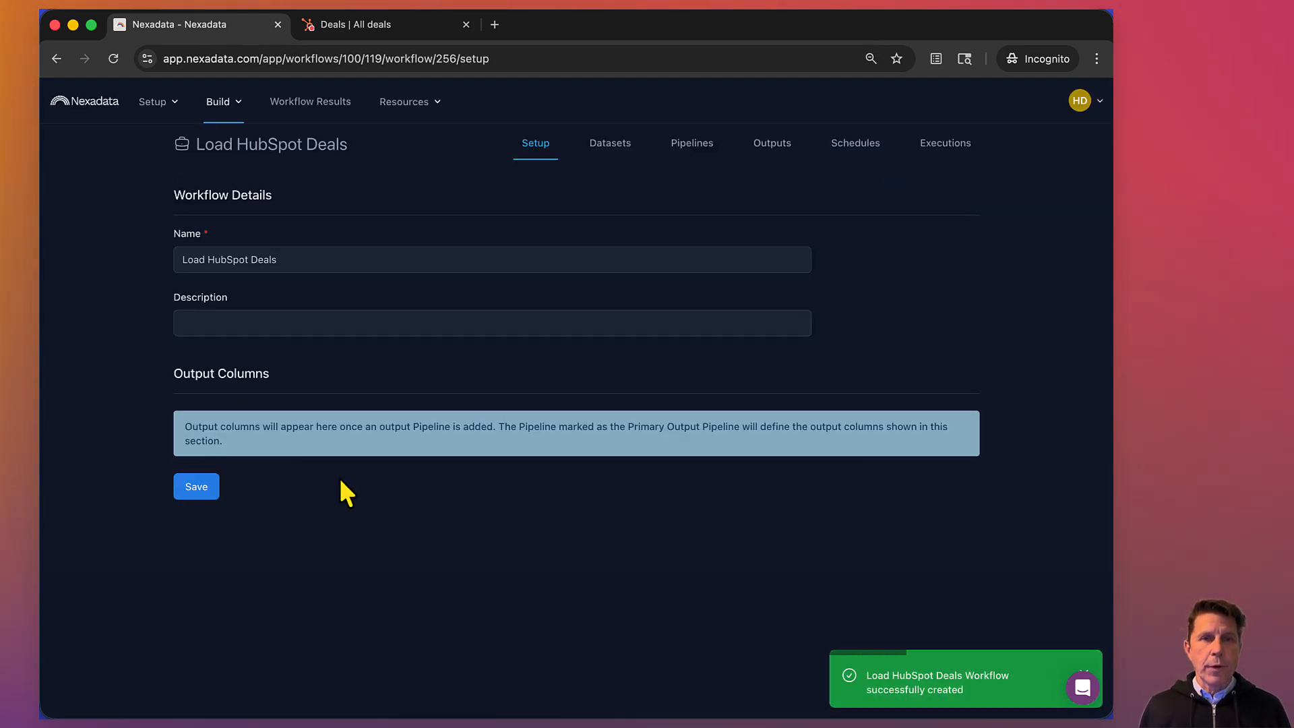
Add the Companies (CSV) and Deals (CSV) datasets to the Load HubSpot Deals workflow
click(609, 156)
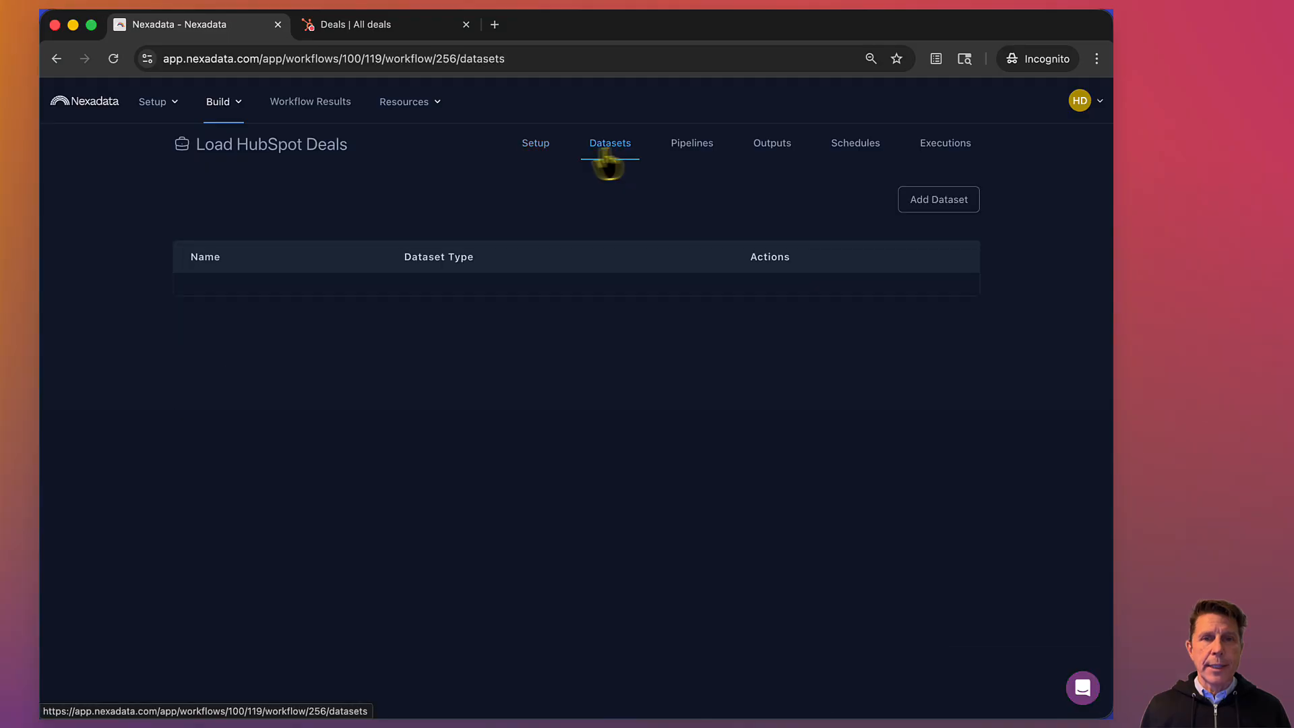
click(940, 203)
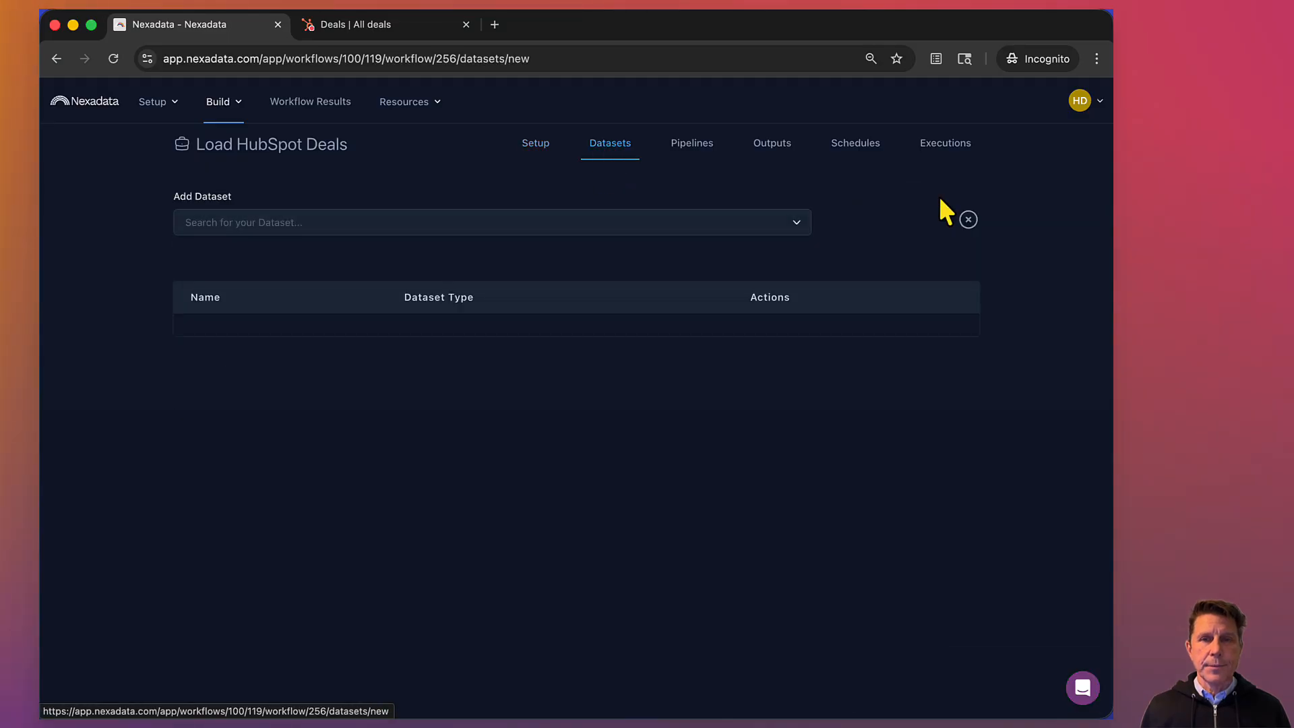
click(796, 226)
click(620, 247)
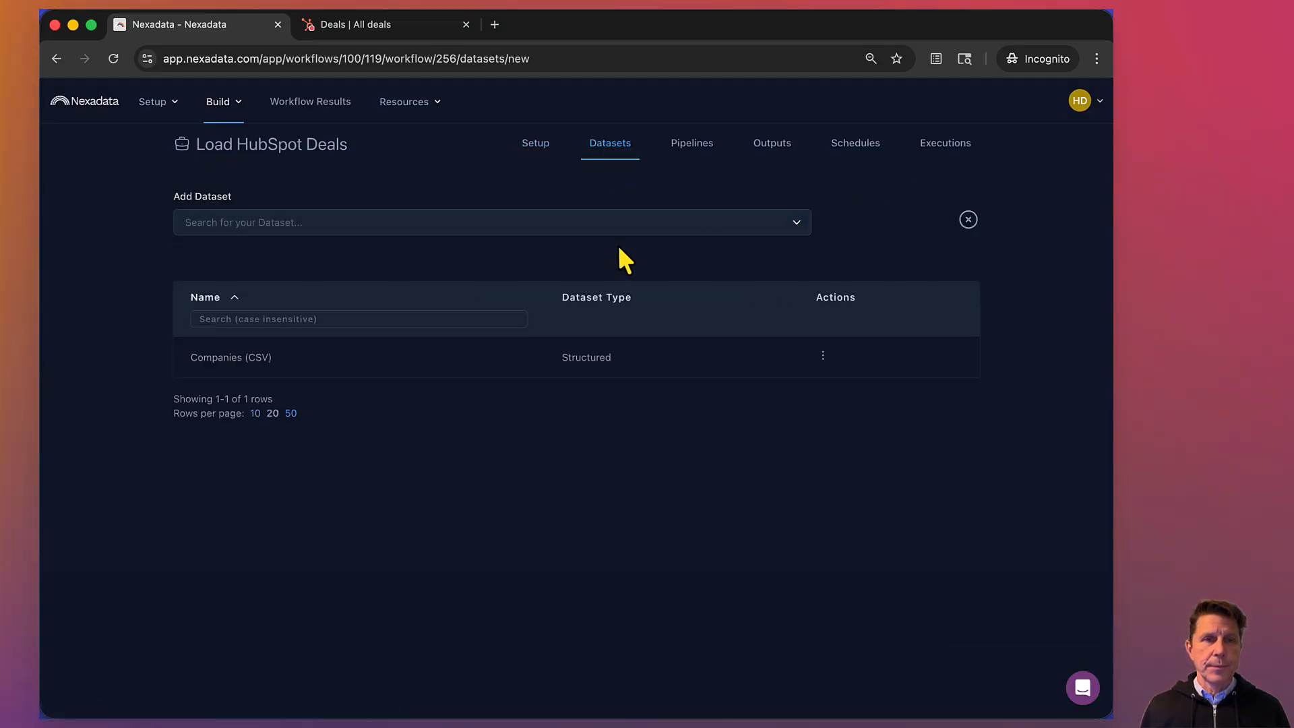
click(624, 229)
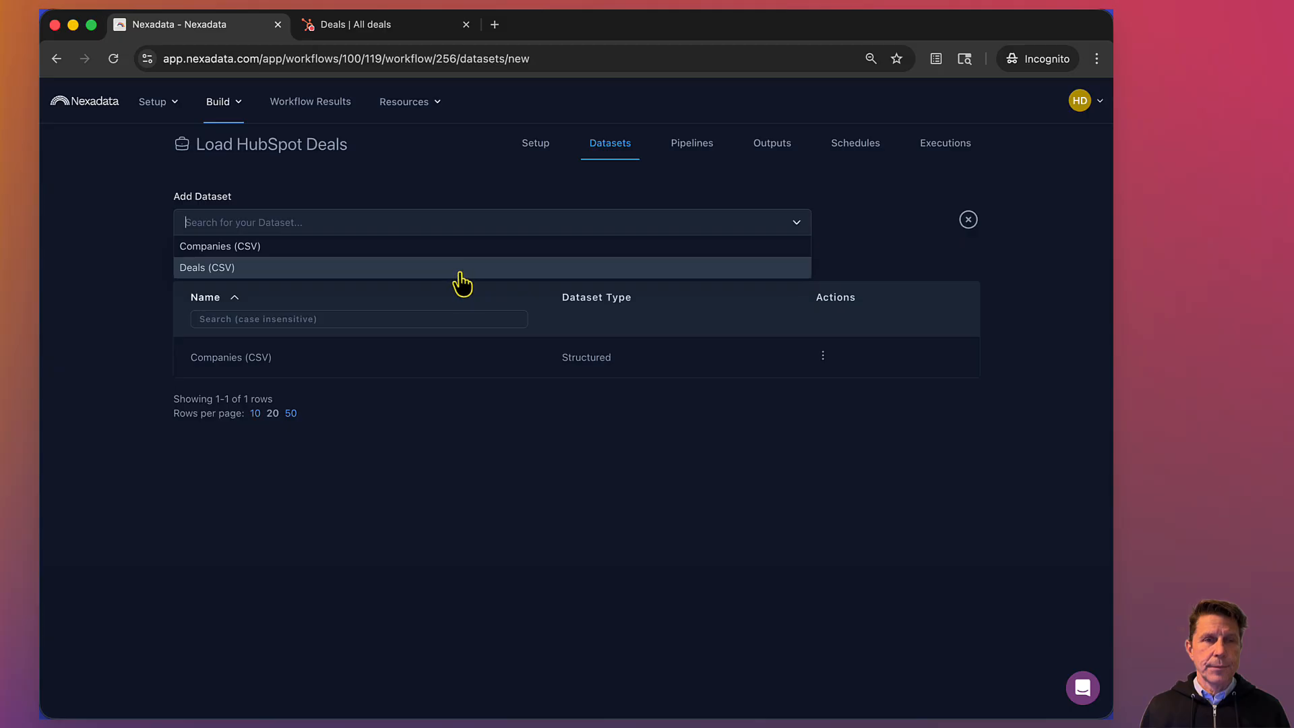
click(463, 269)
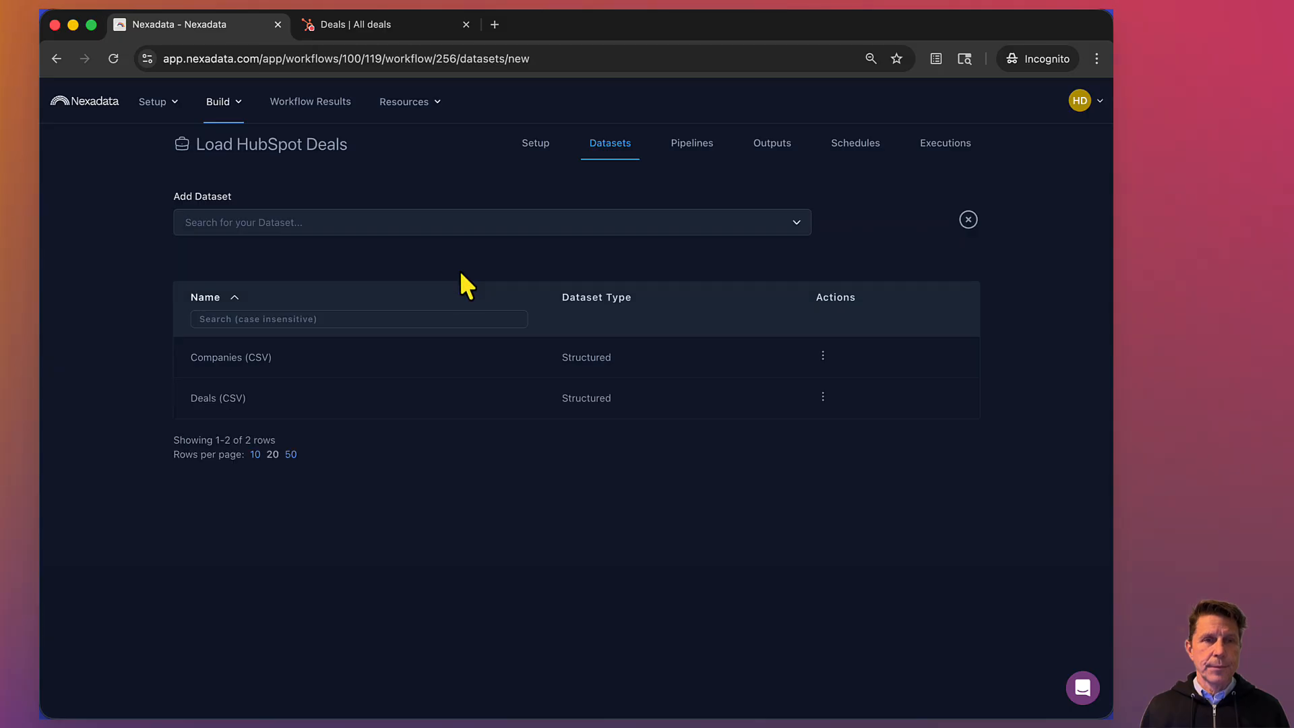
Start a new output pipeline named "Load HubSpot Deals" and continue building it with the AI Copilot
click(692, 159)
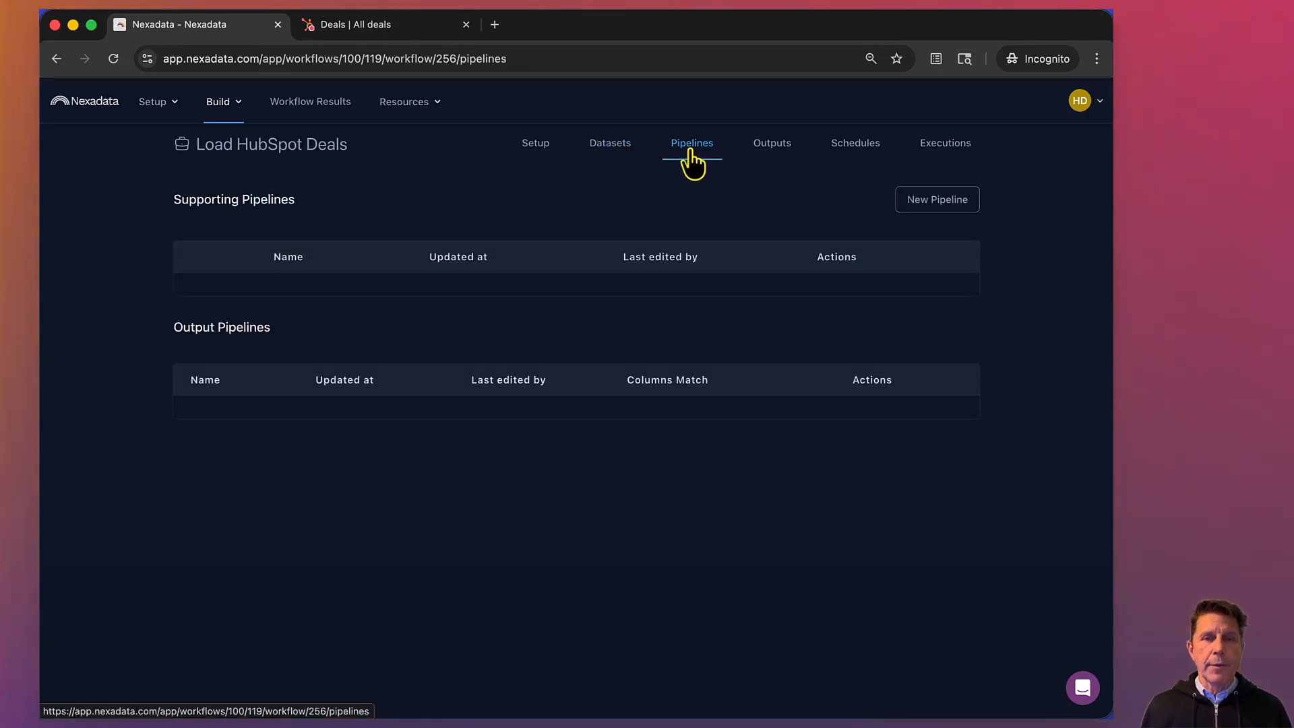
click(949, 202)
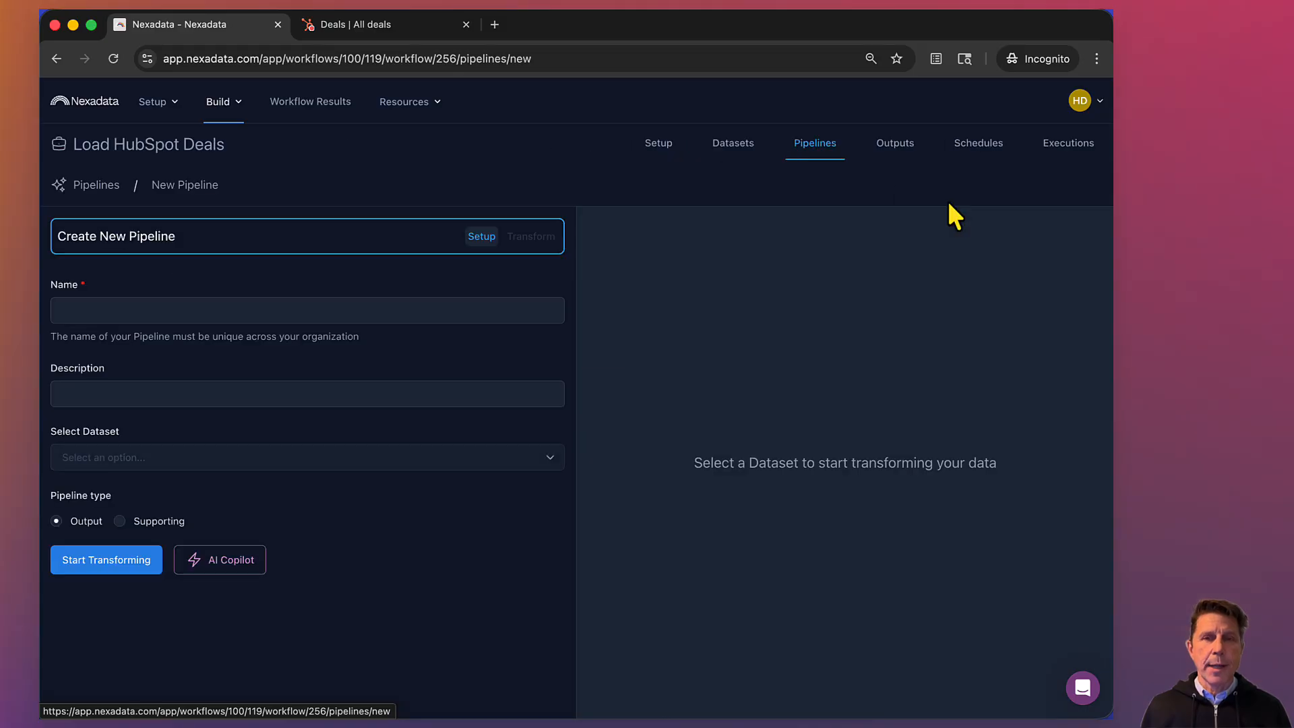
click(309, 309)
text(Load Hub)
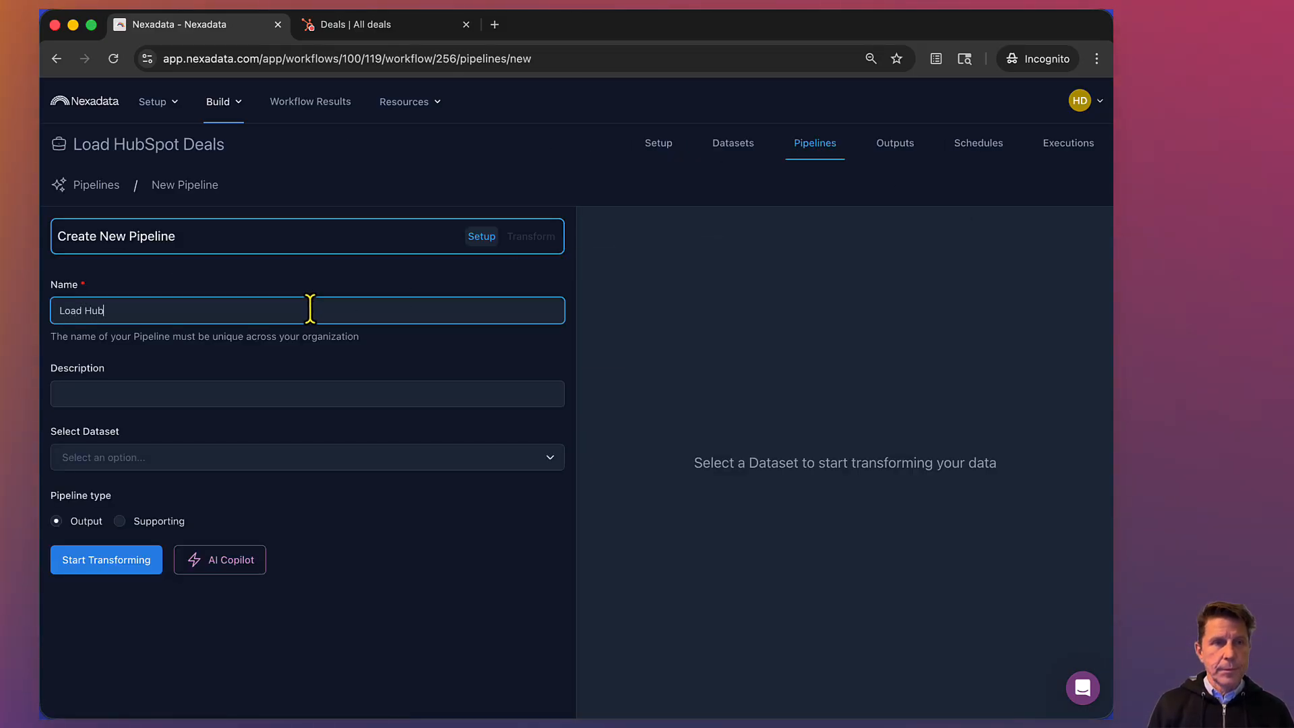
text(Spot Deals)
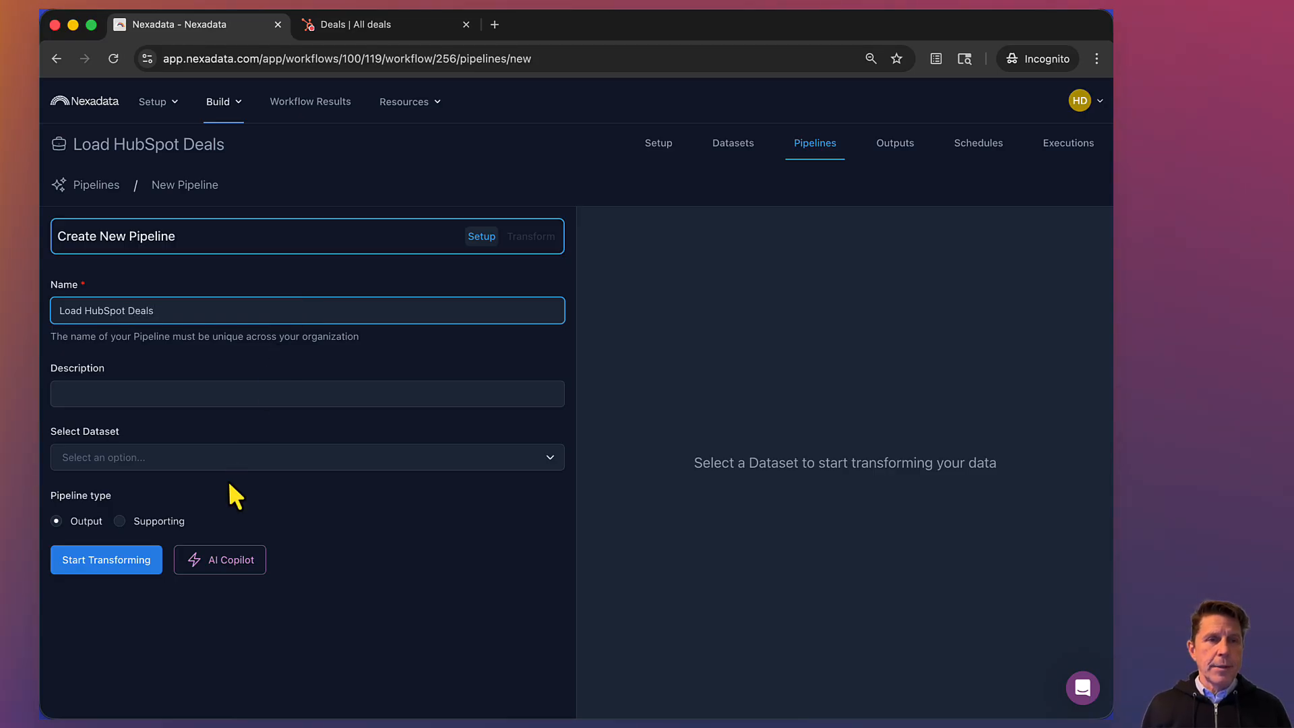
click(150, 565)
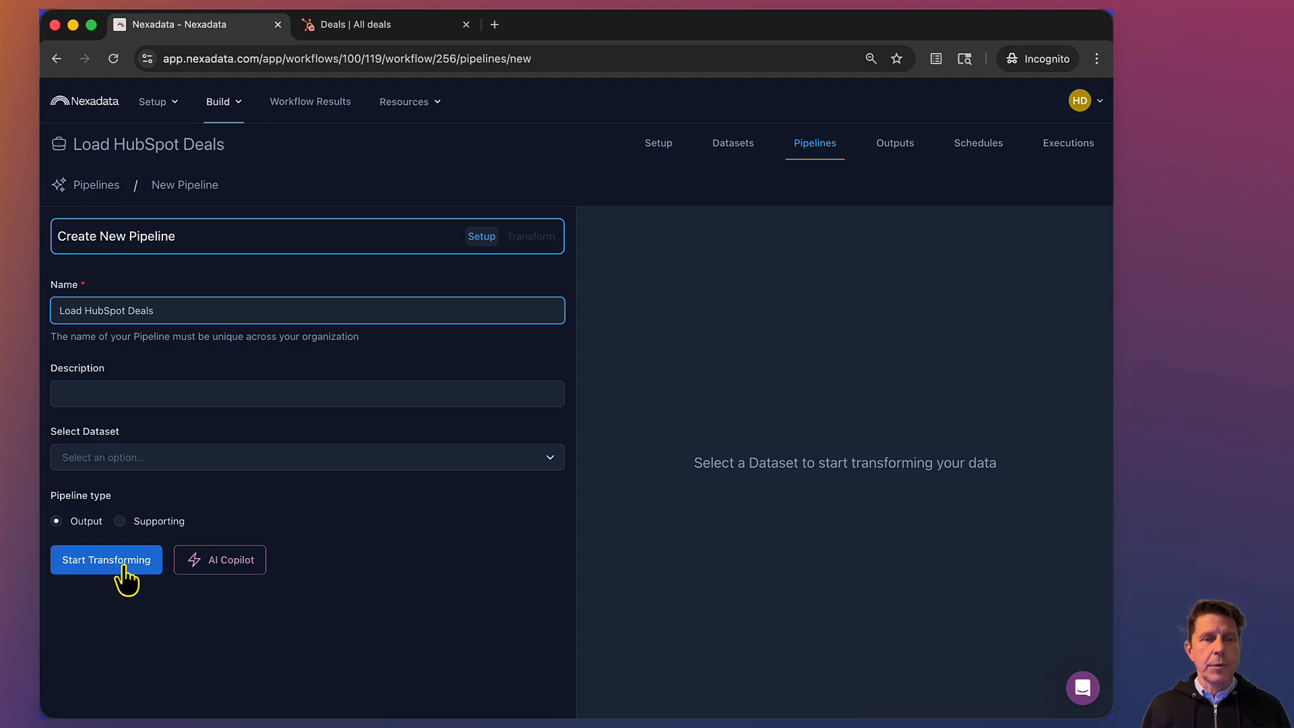
click(236, 568)
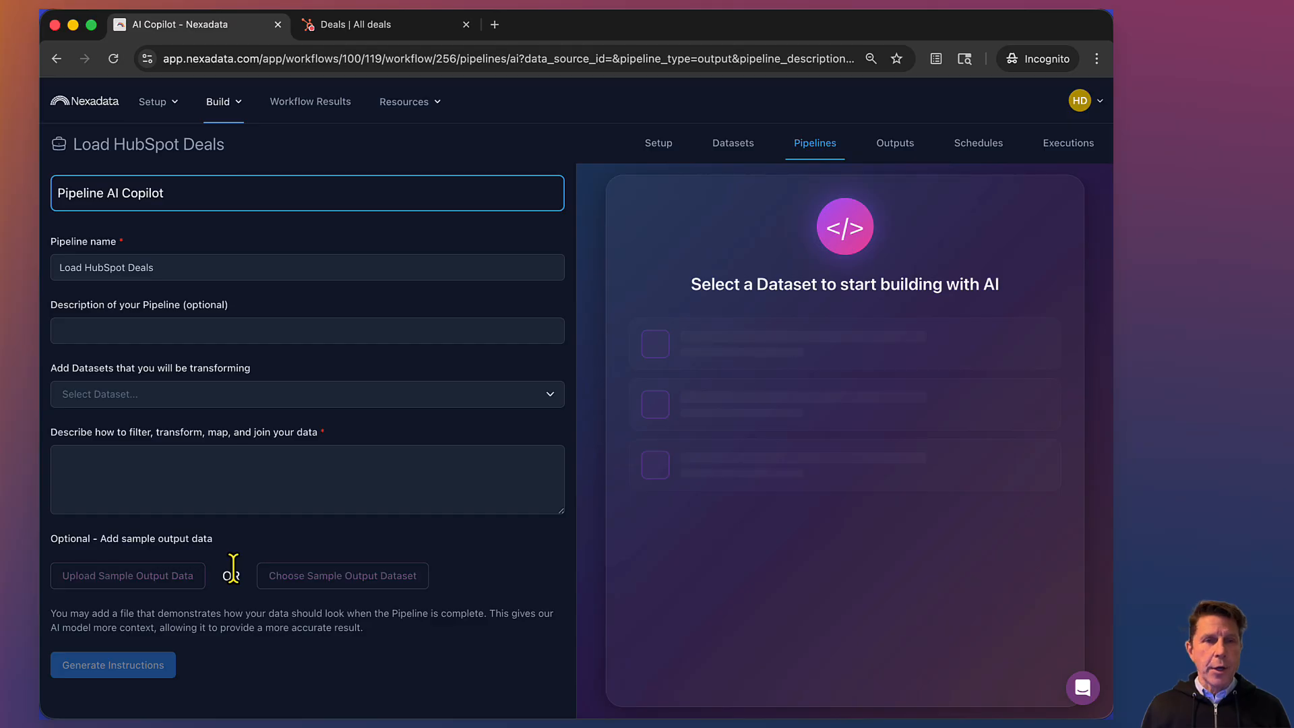
Add the Companies (CSV) dataset and the Deals (CSV) dataset to the pipeline as the data for transformation
click(251, 401)
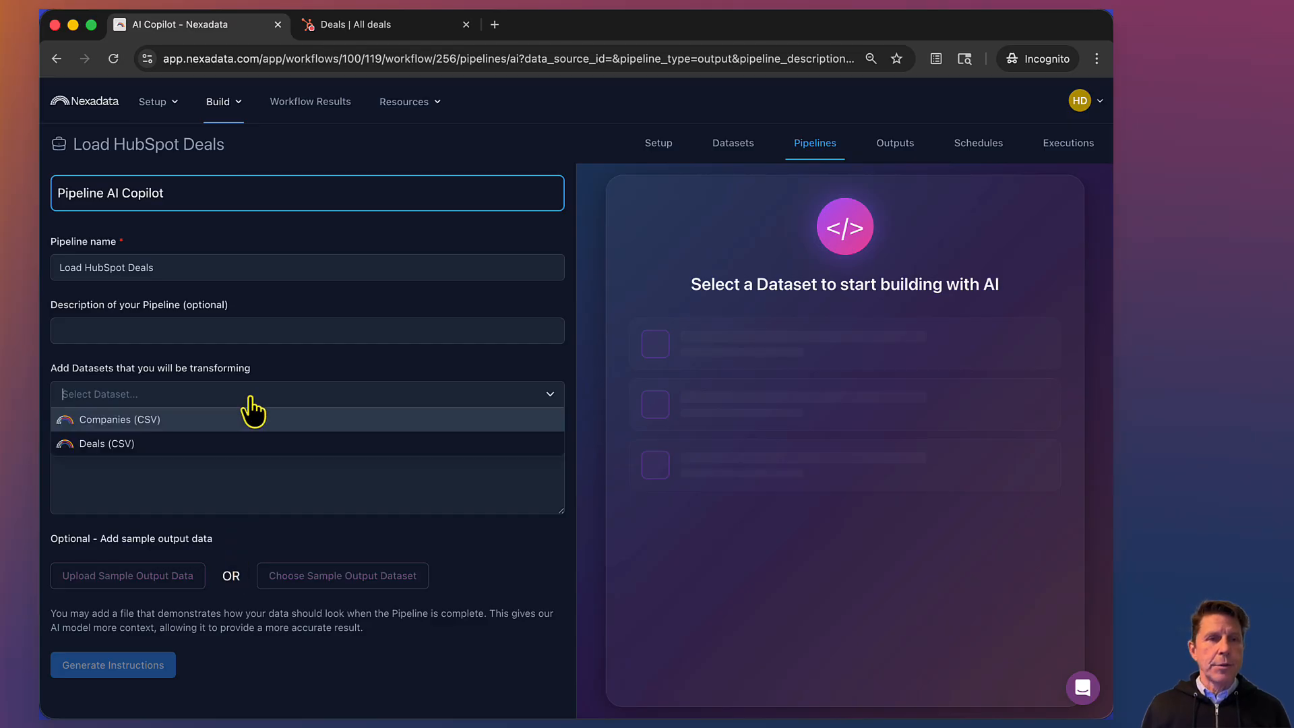
click(227, 420)
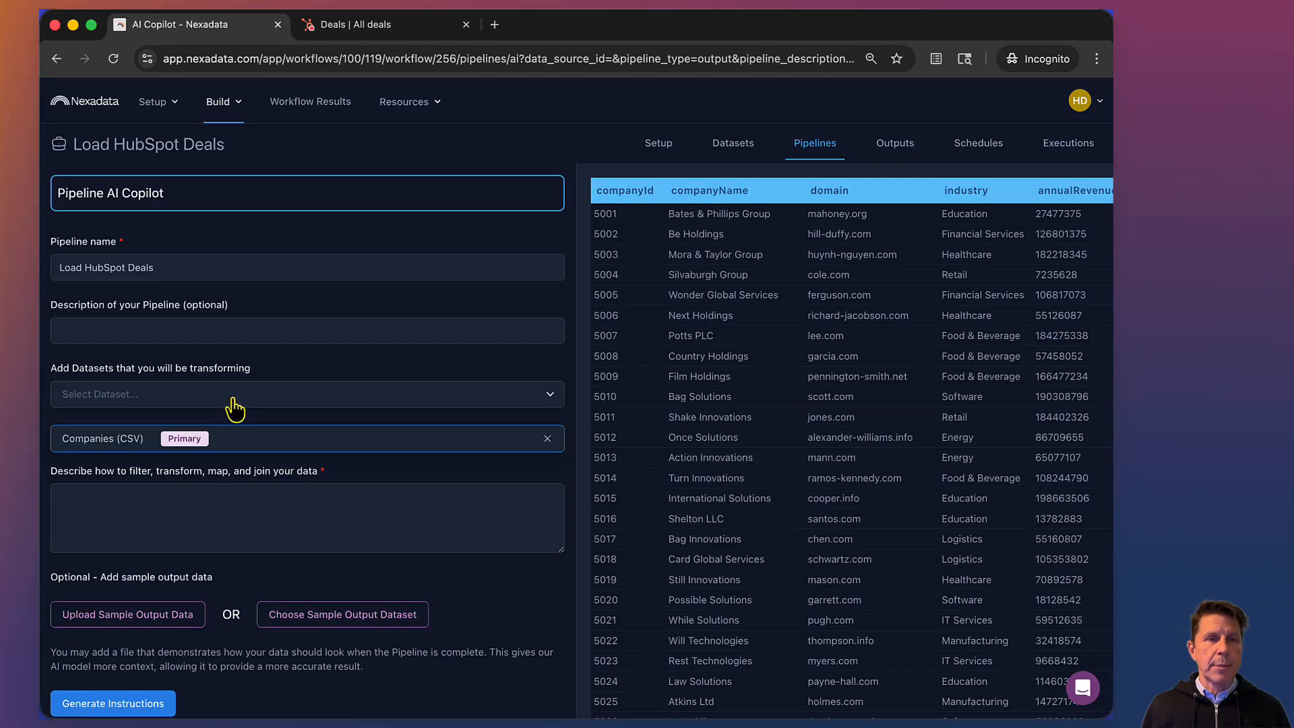
click(232, 402)
click(230, 418)
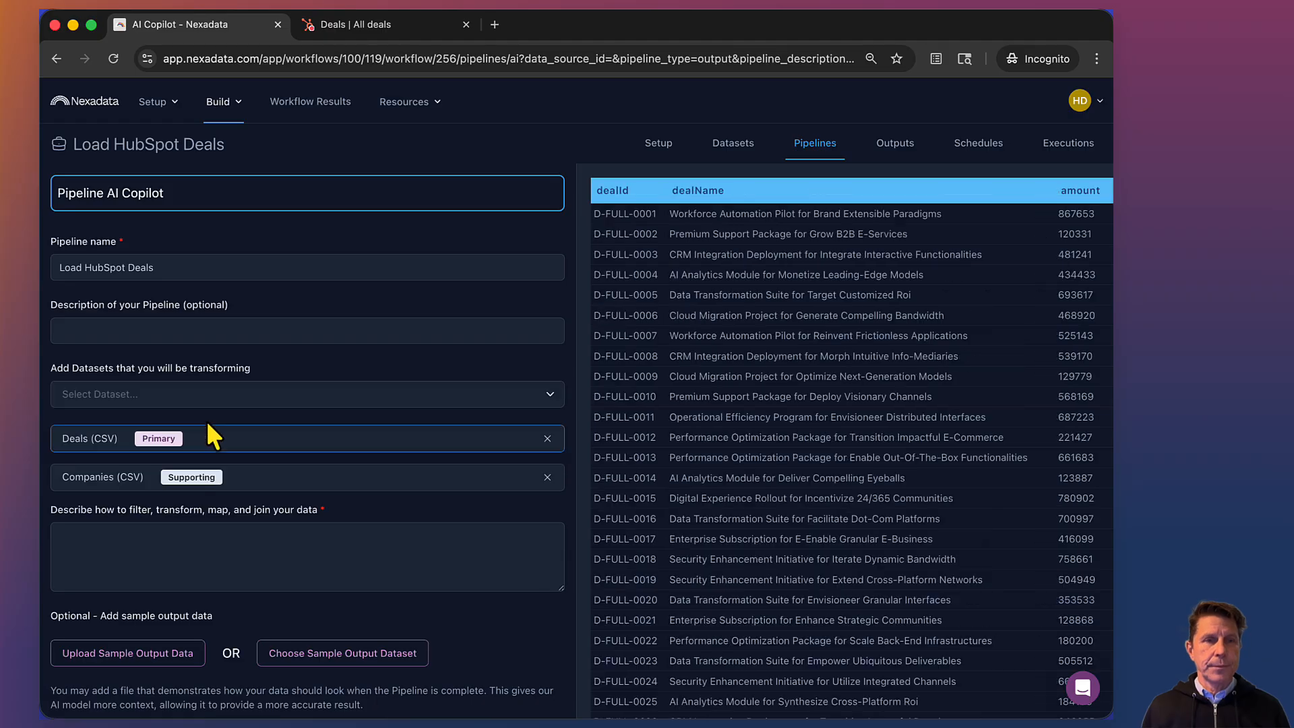
Enlarge the transformation description and paste instructions to join on company ID, remove columns, strip "FULL-", add "pipeline", map Country and rename it Customer Classification
scroll(202, 550, down, 2)
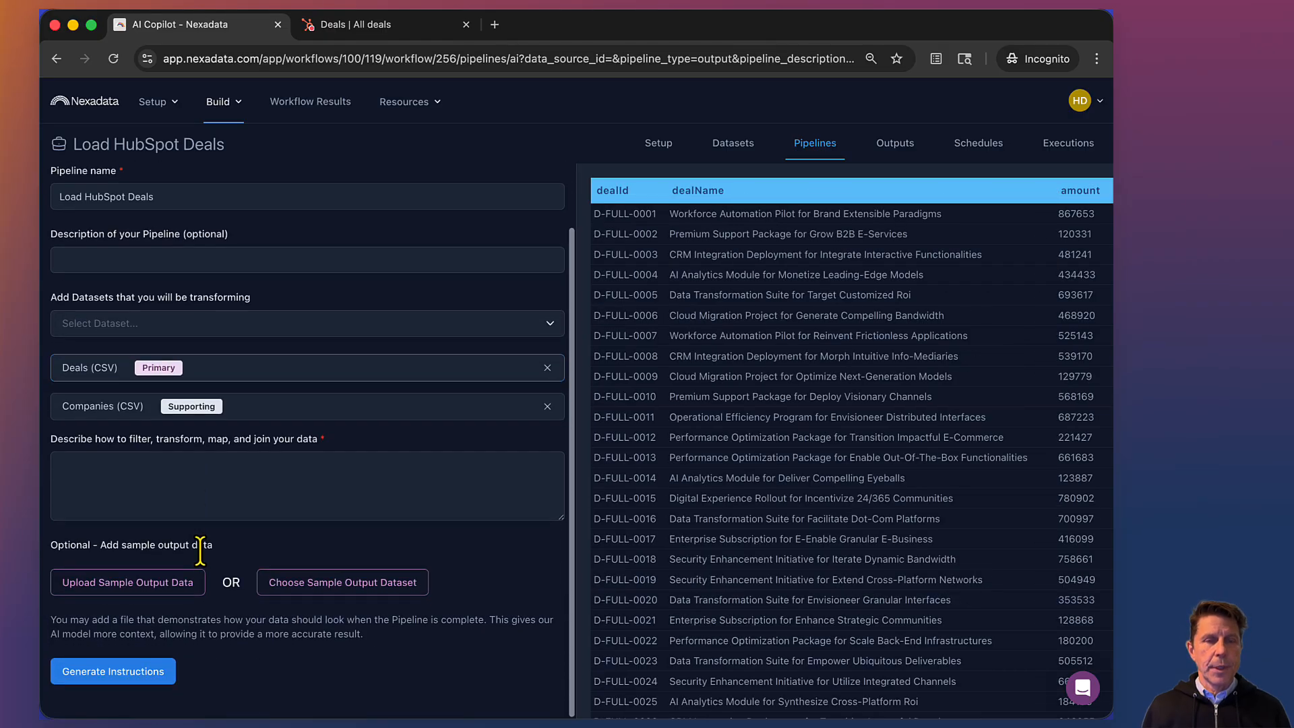
drag(561, 518, 542, 647)
click(398, 512)
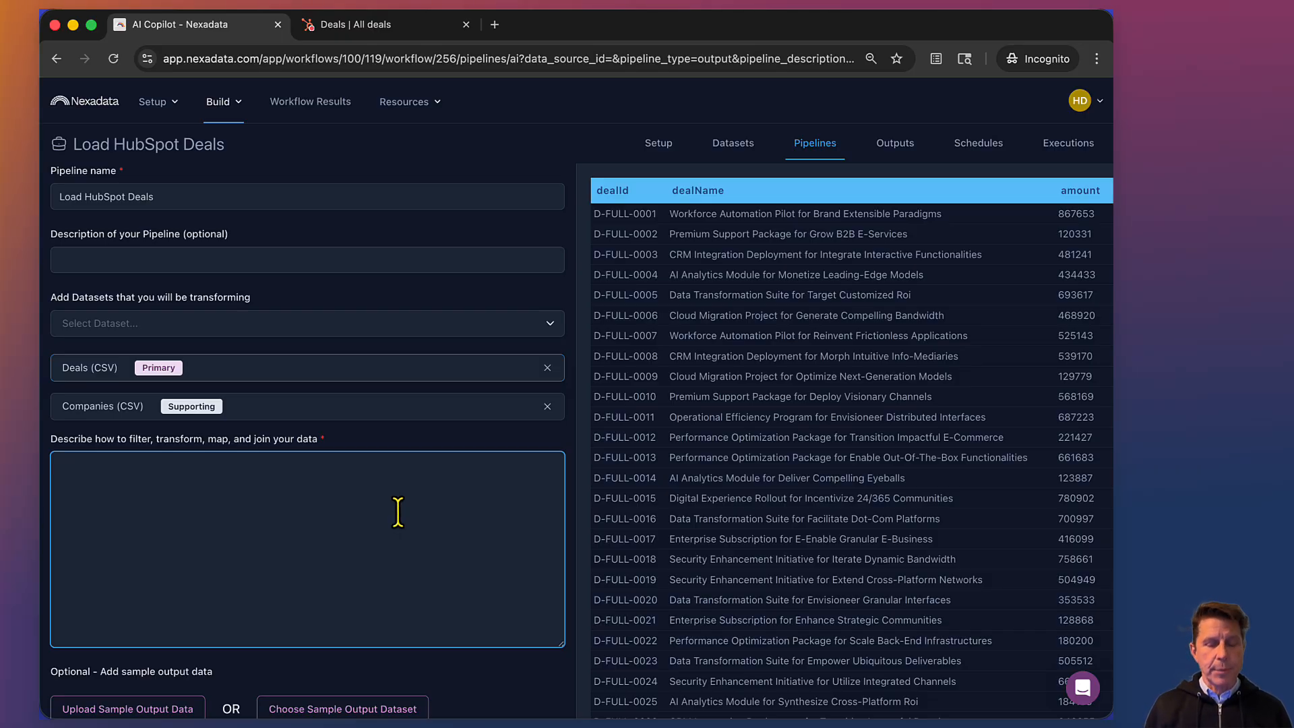
key(super+v)
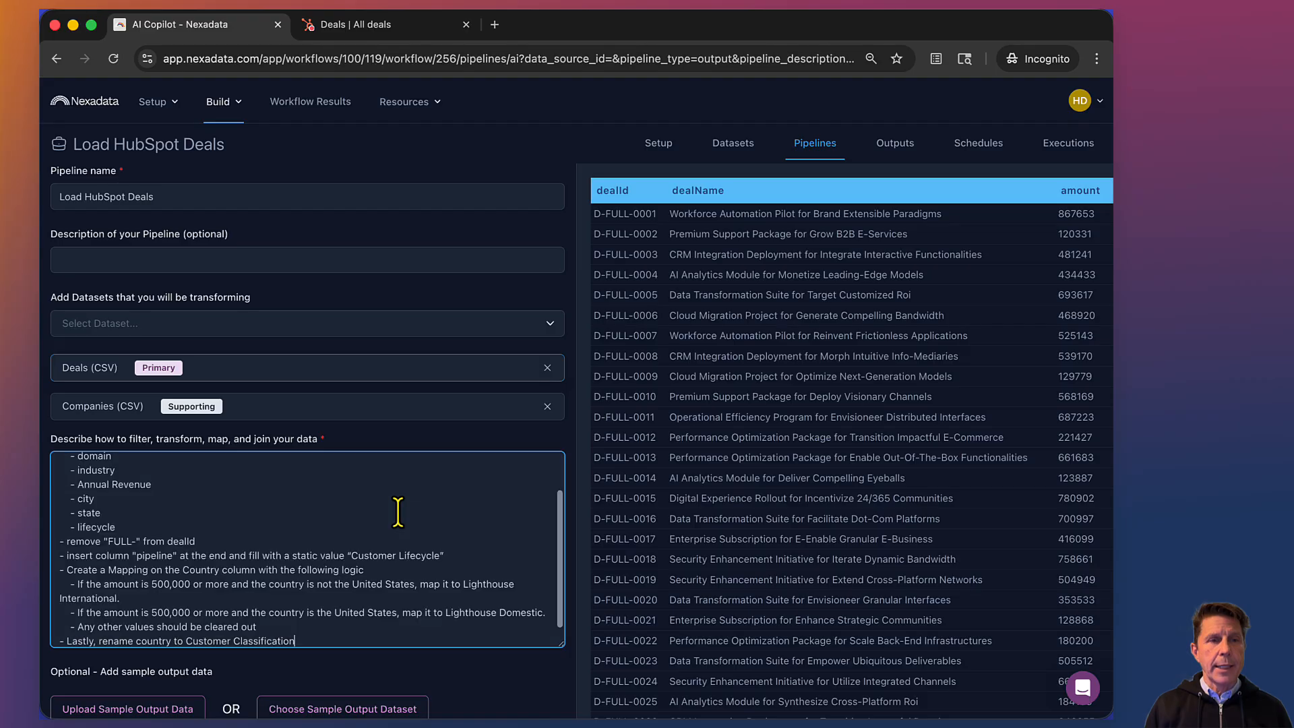
Review the pasted join, column removal, Country mapping and renaming instructions, and generate the AI Copilot pipeline plan from them
scroll(398, 512, up, 5)
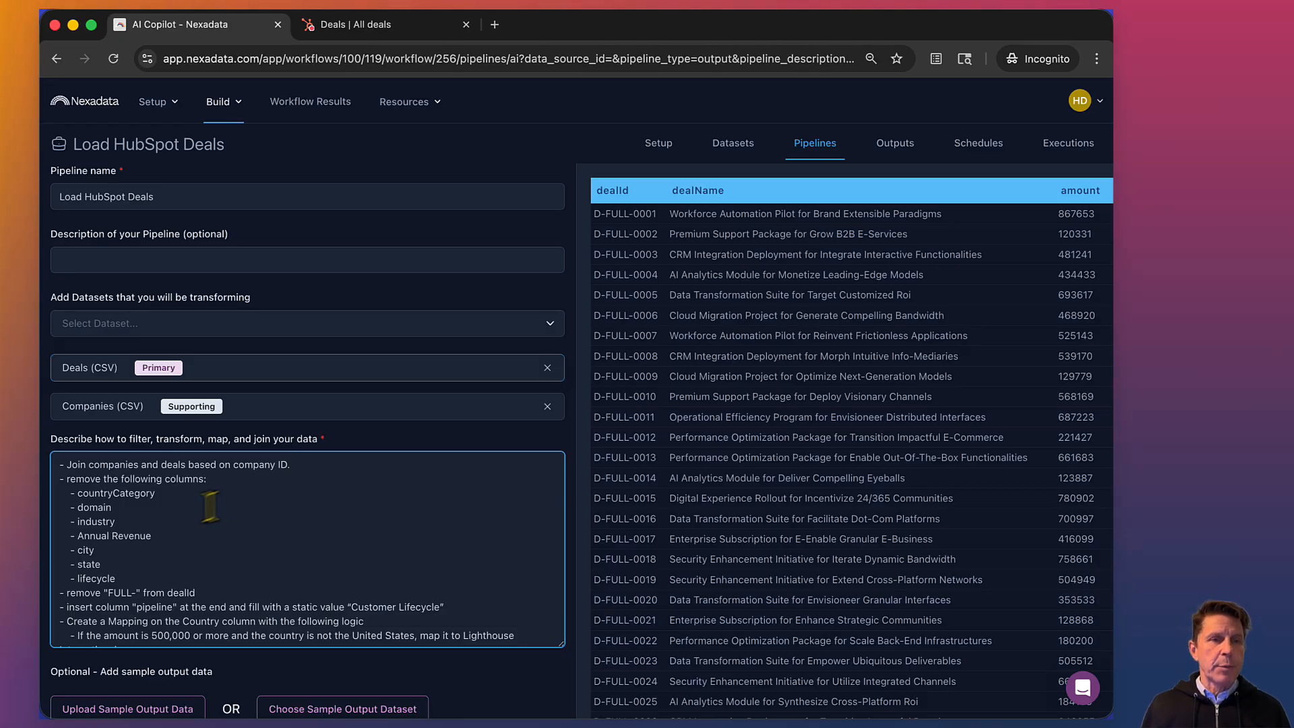
scroll(129, 566, down, 3)
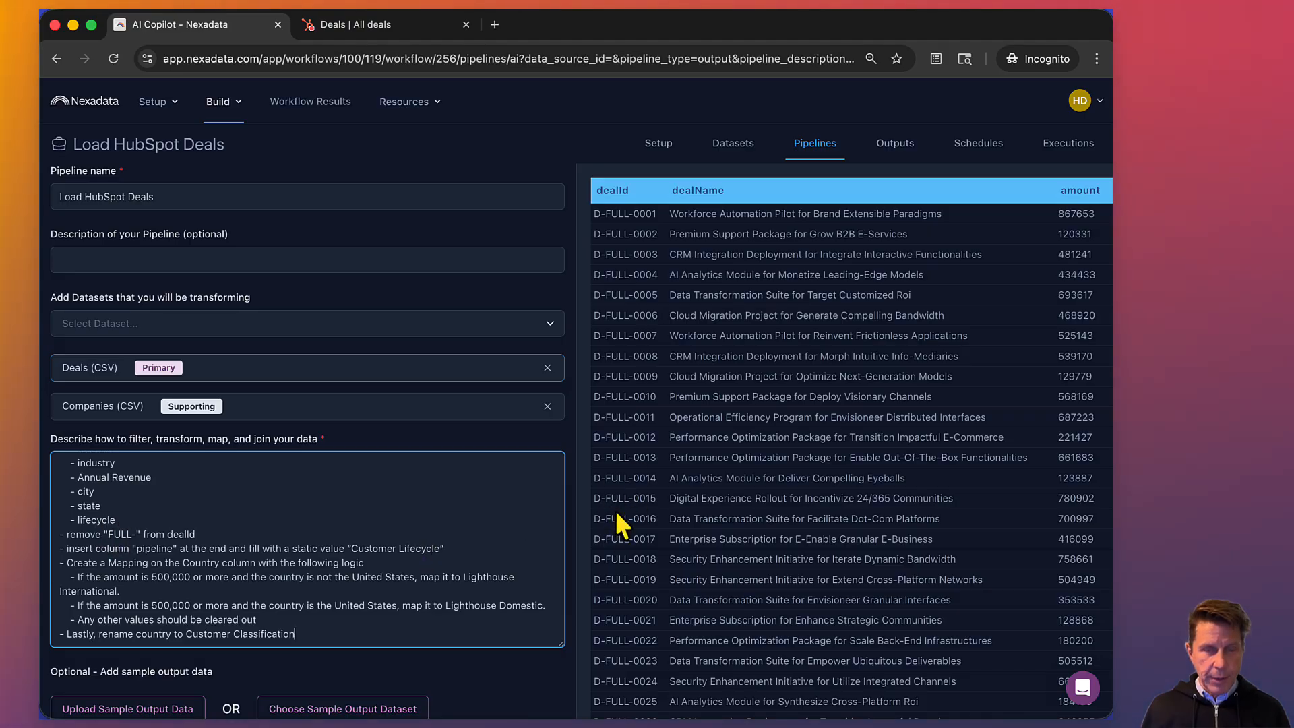
double_click(155, 548)
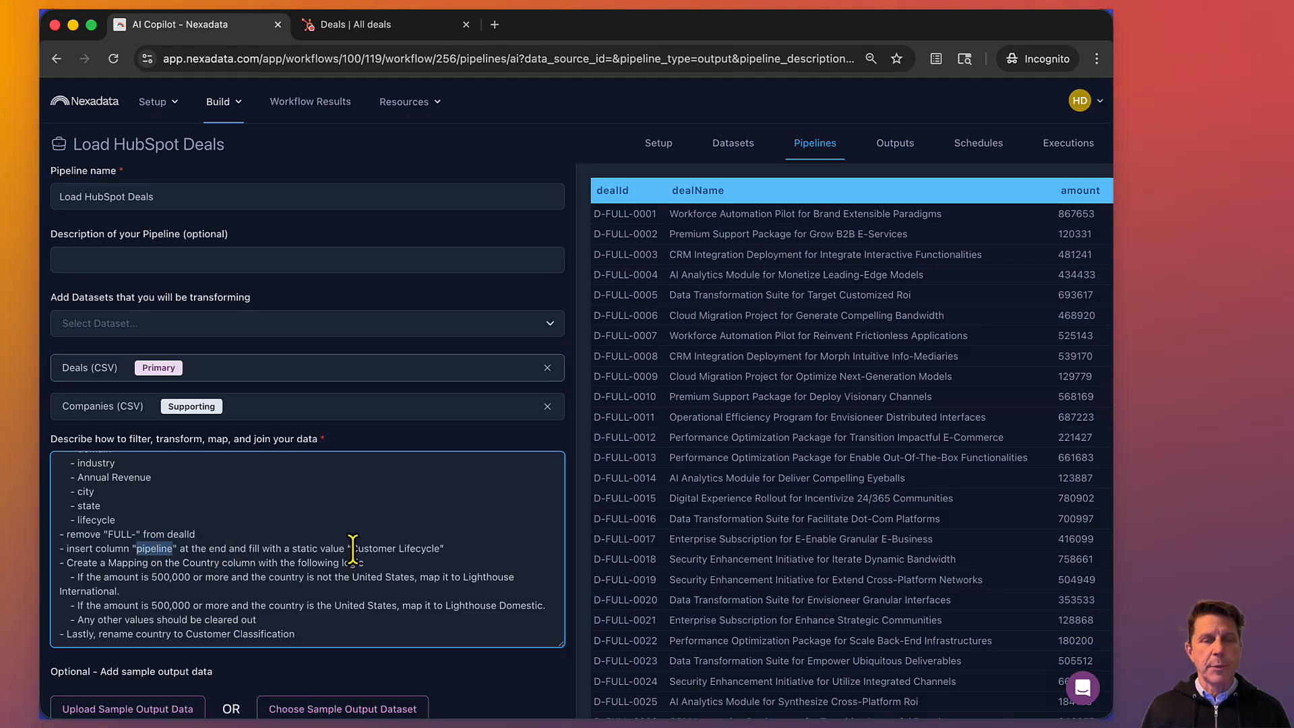
scroll(199, 577, down, 1)
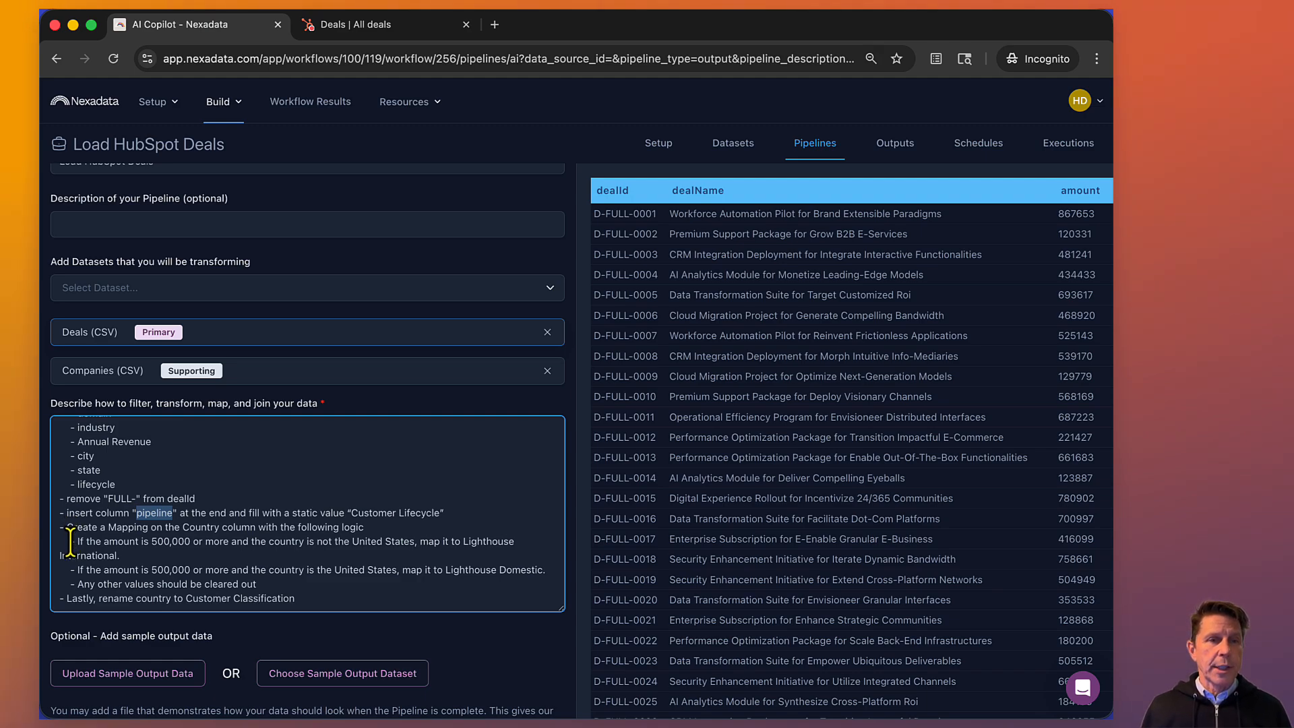
drag(66, 540, 447, 582)
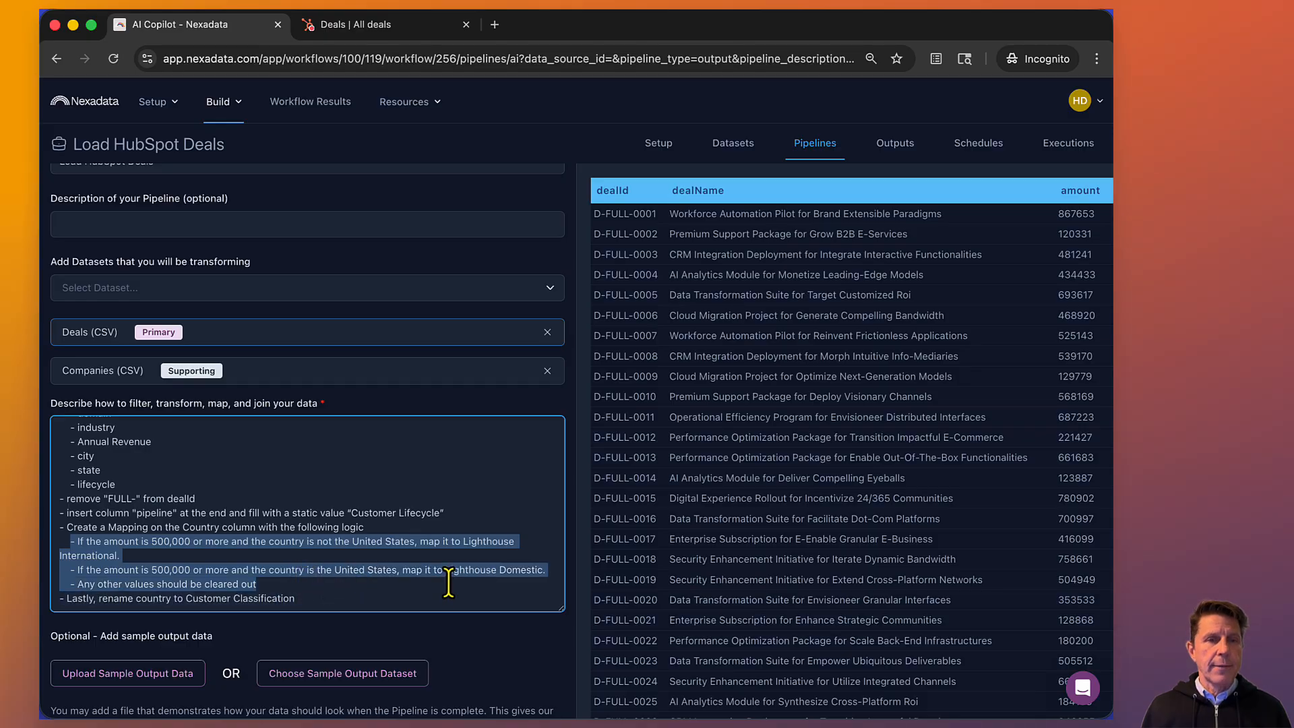
scroll(448, 581, down, 2)
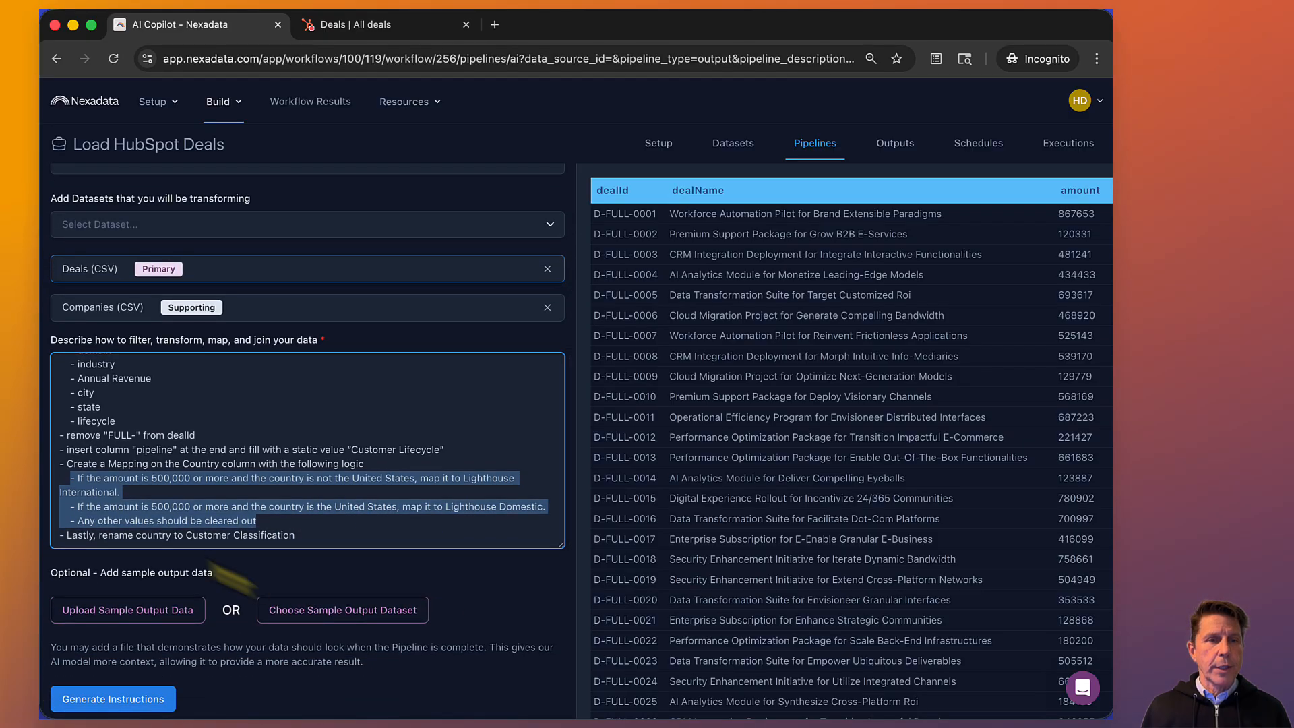
double_click(155, 535)
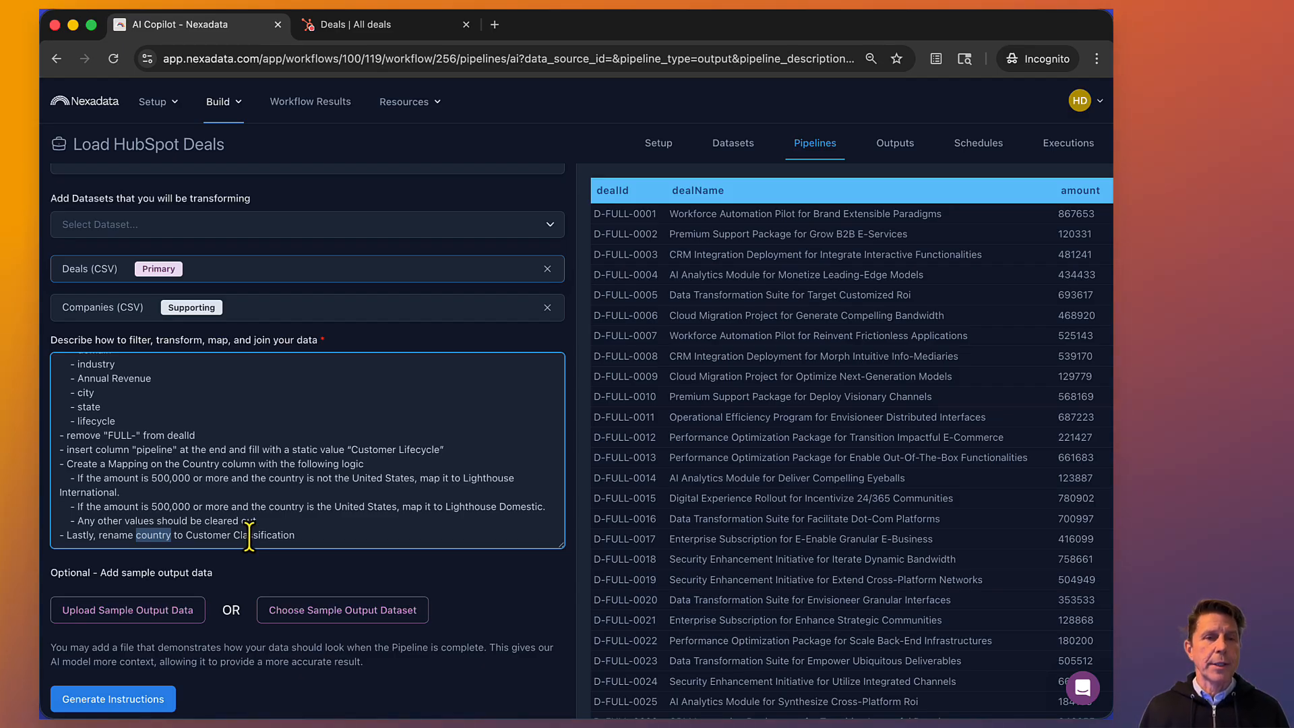
scroll(250, 536, down, 1)
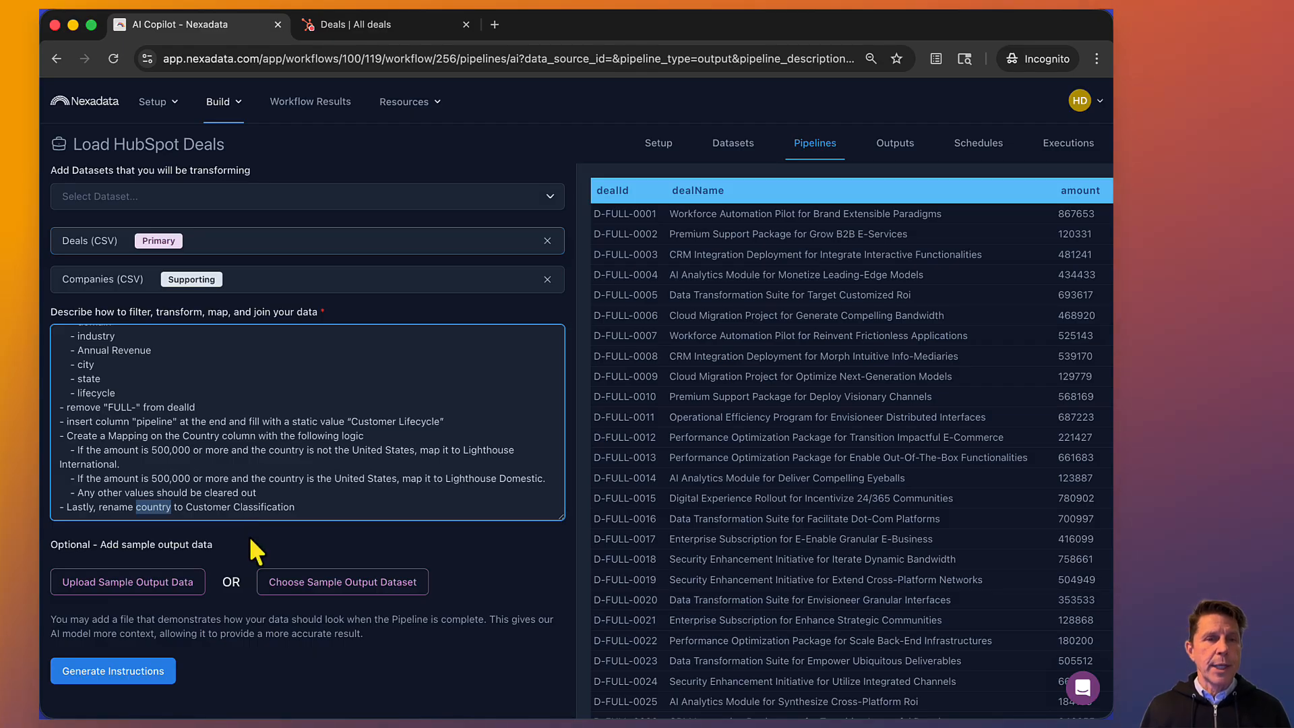
click(128, 675)
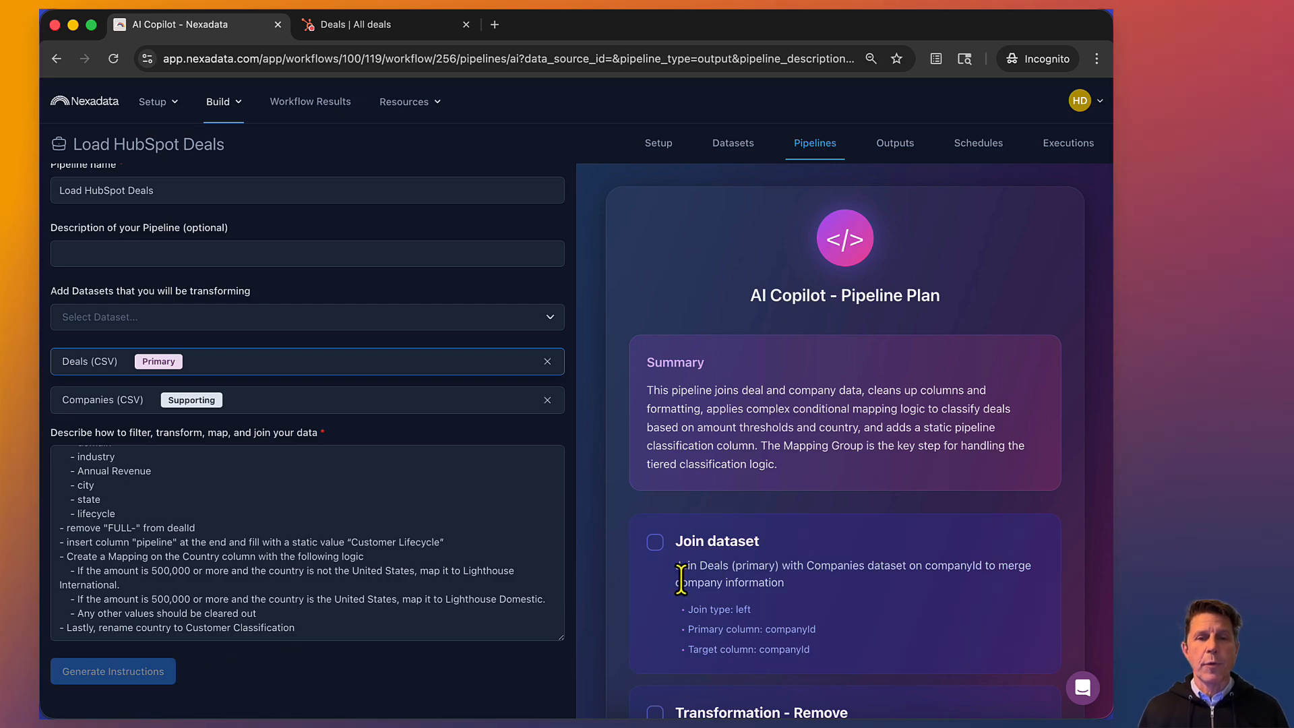
Review the generated pipeline plan from the dataset join through the "pipeline" column insertion, including the dealId prefix replacement
scroll(681, 578, down, 5)
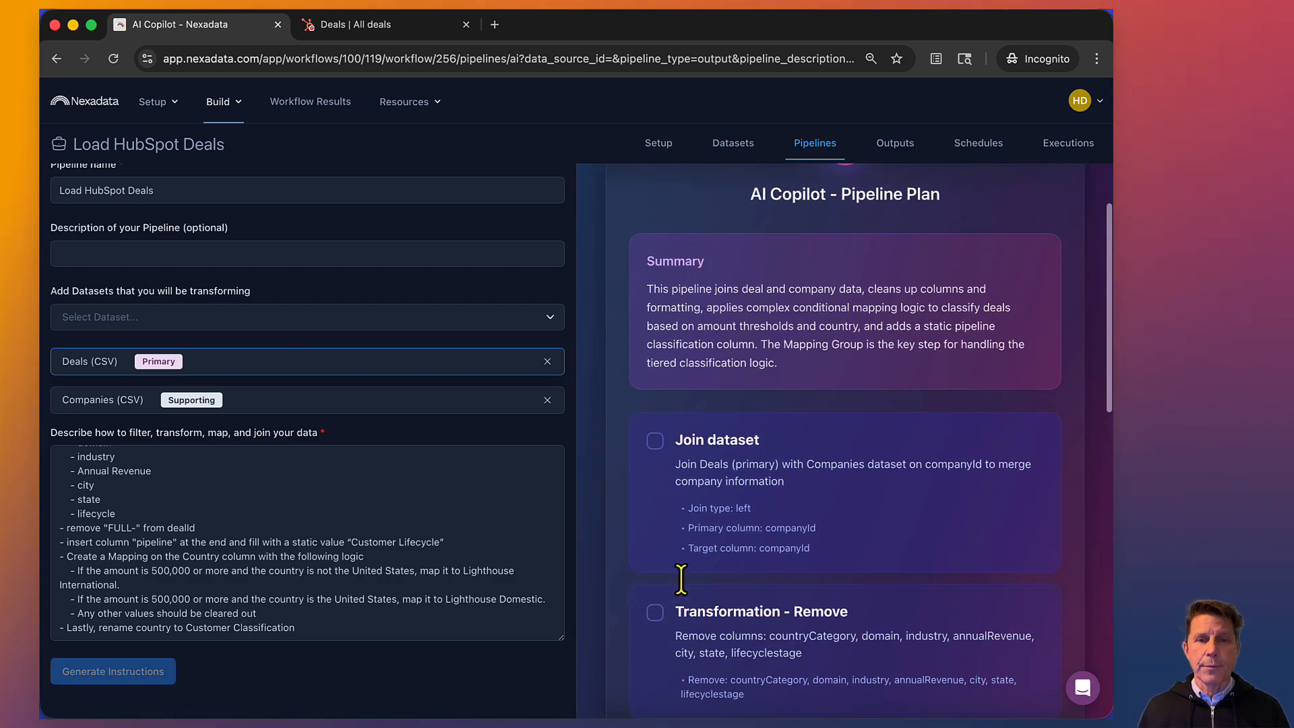
scroll(681, 578, down, 2)
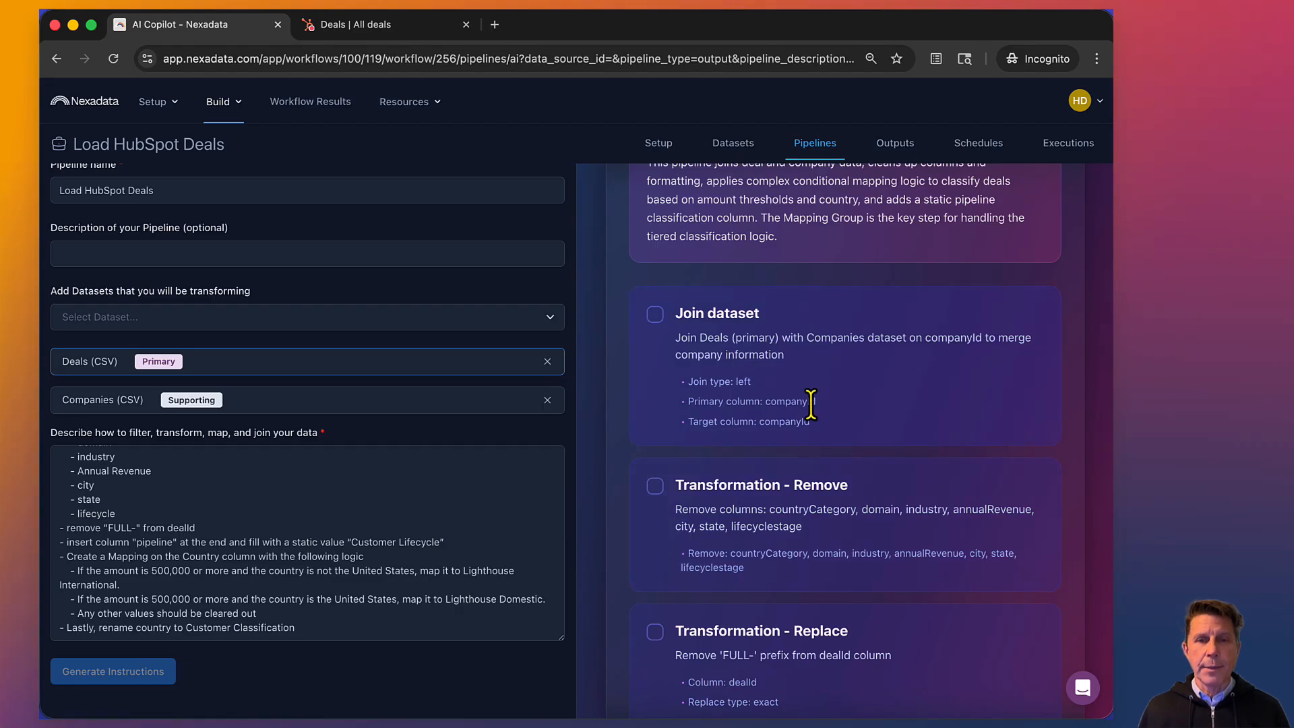
scroll(826, 474, down, 2)
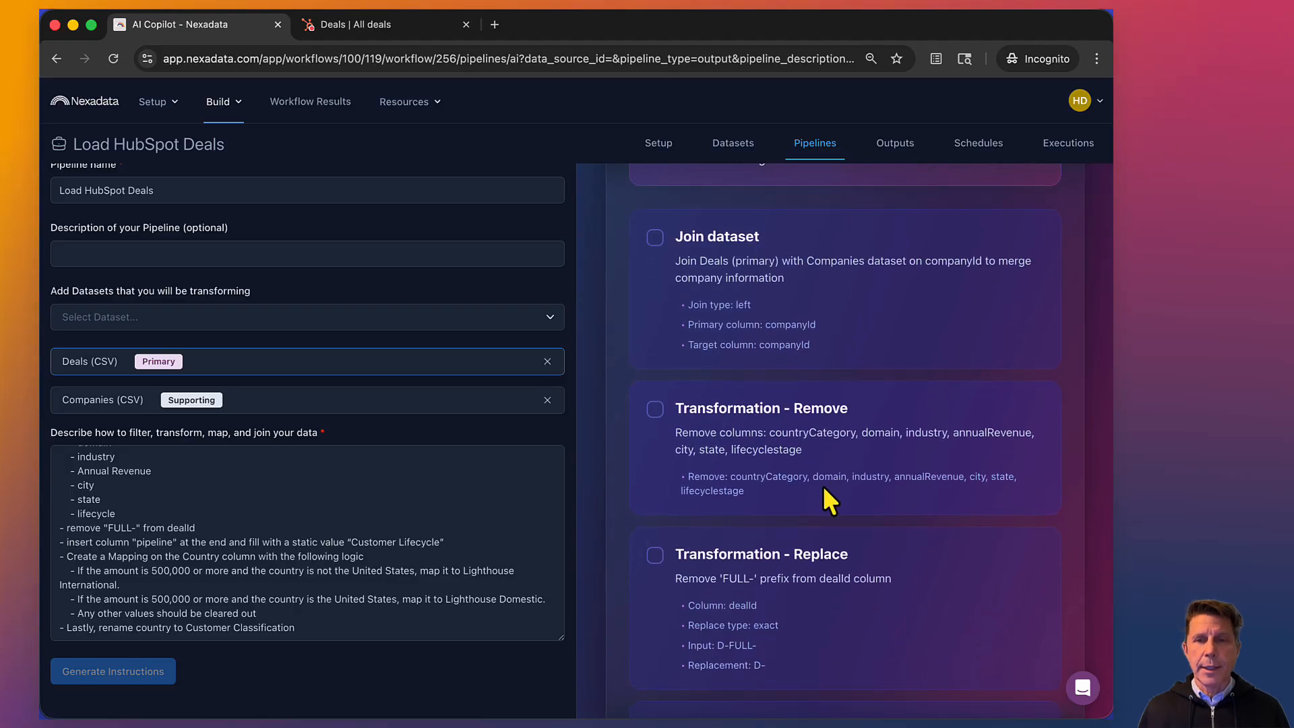
scroll(824, 488, down, 3)
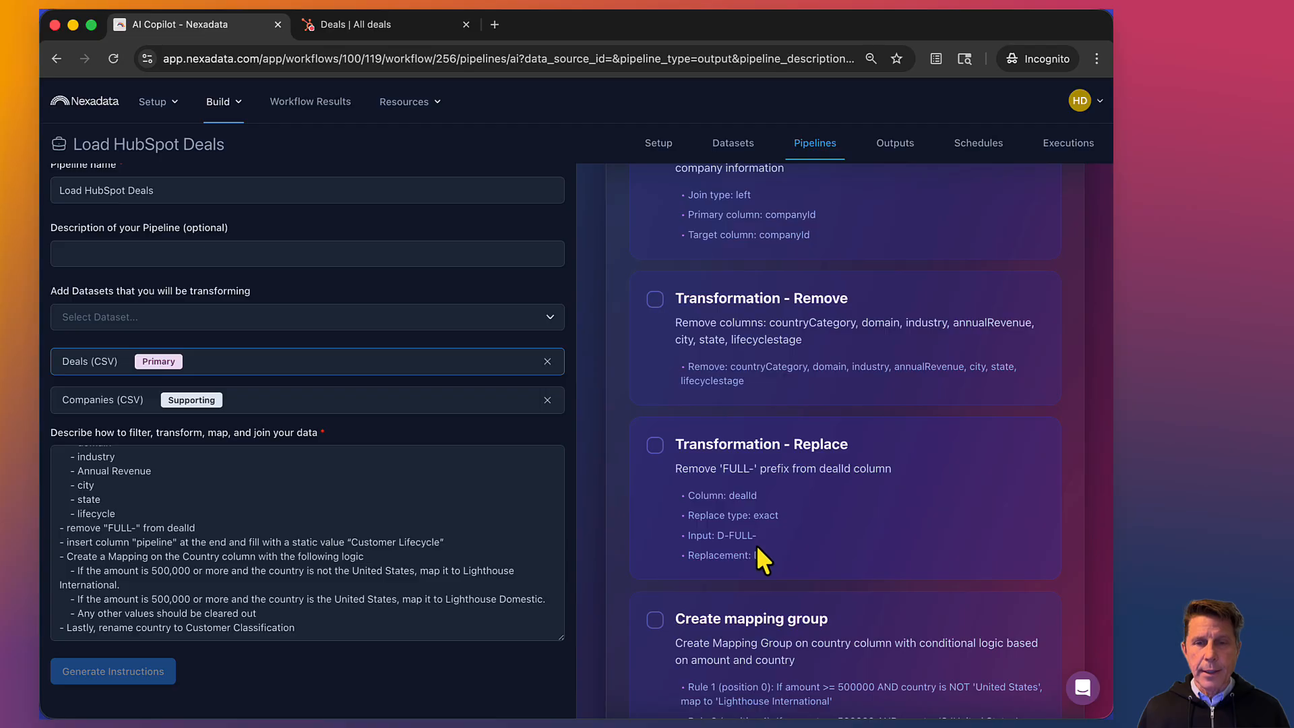
scroll(757, 545, down, 1)
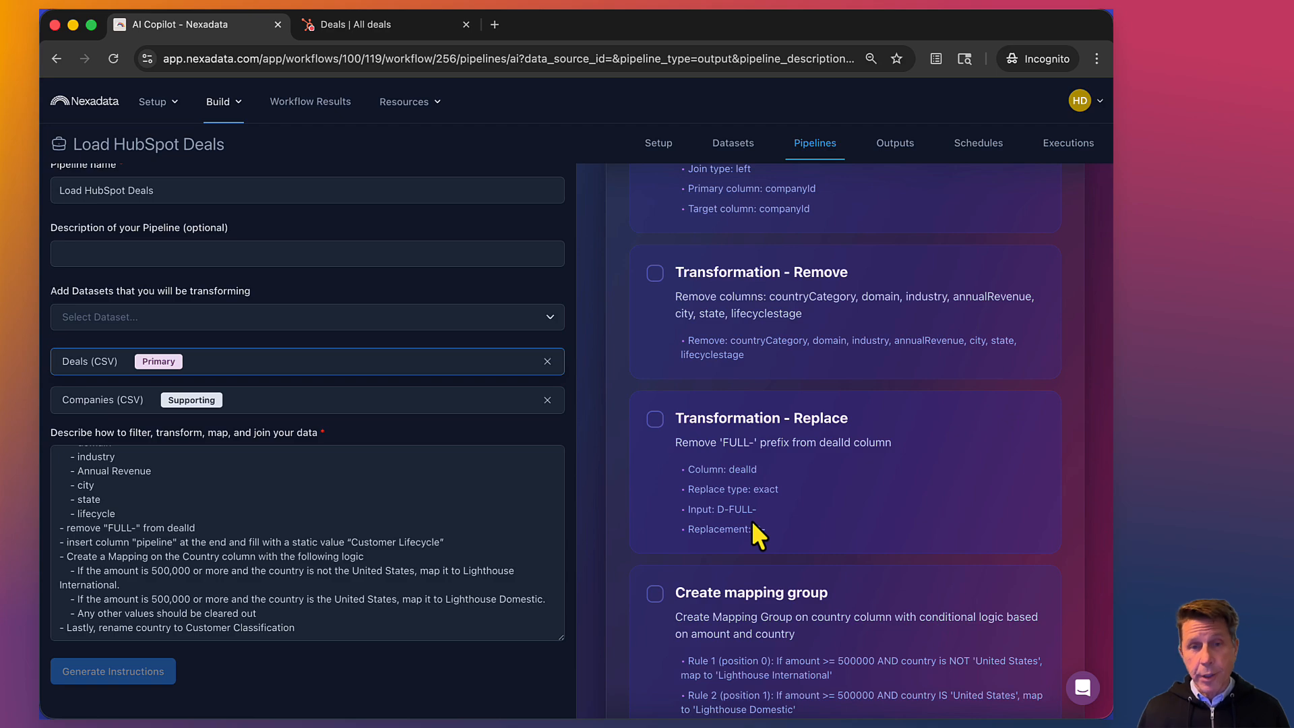
scroll(751, 520, down, 6)
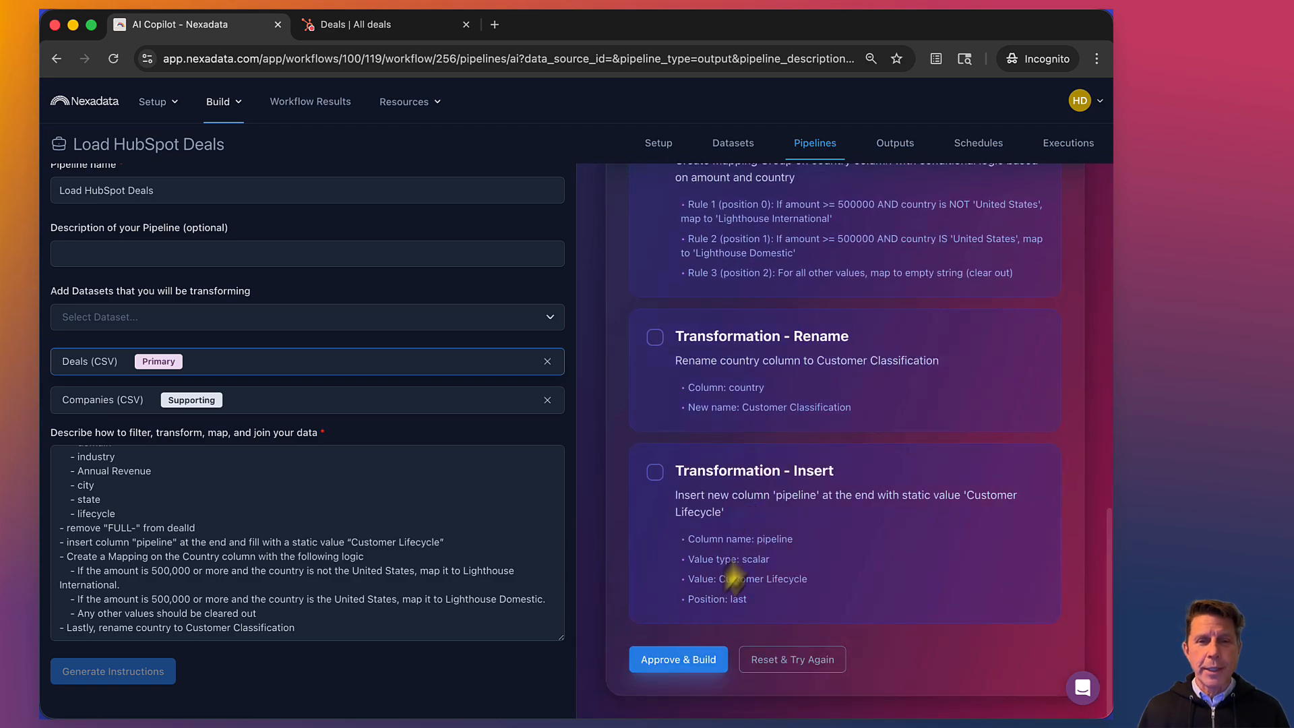
Discard the first pipeline plan and regenerate the AI Copilot instructions from the same transformation description and datasets
click(784, 664)
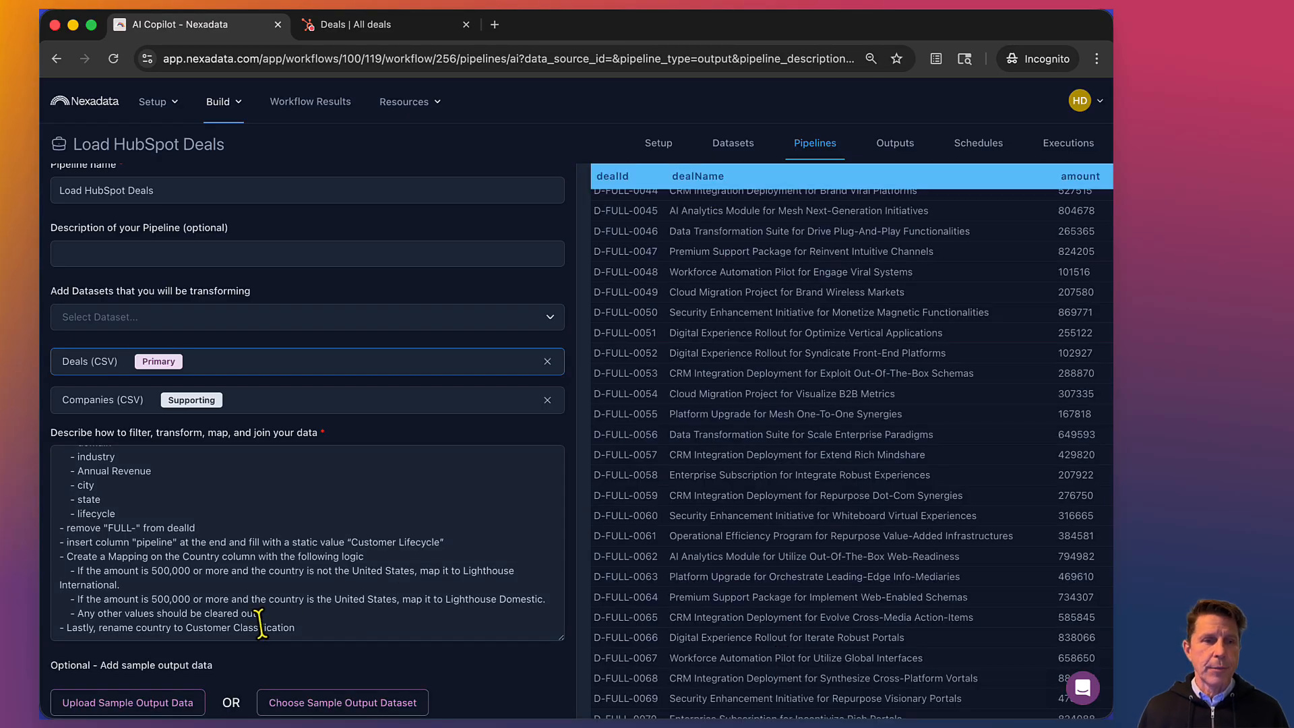
scroll(263, 620, down, 3)
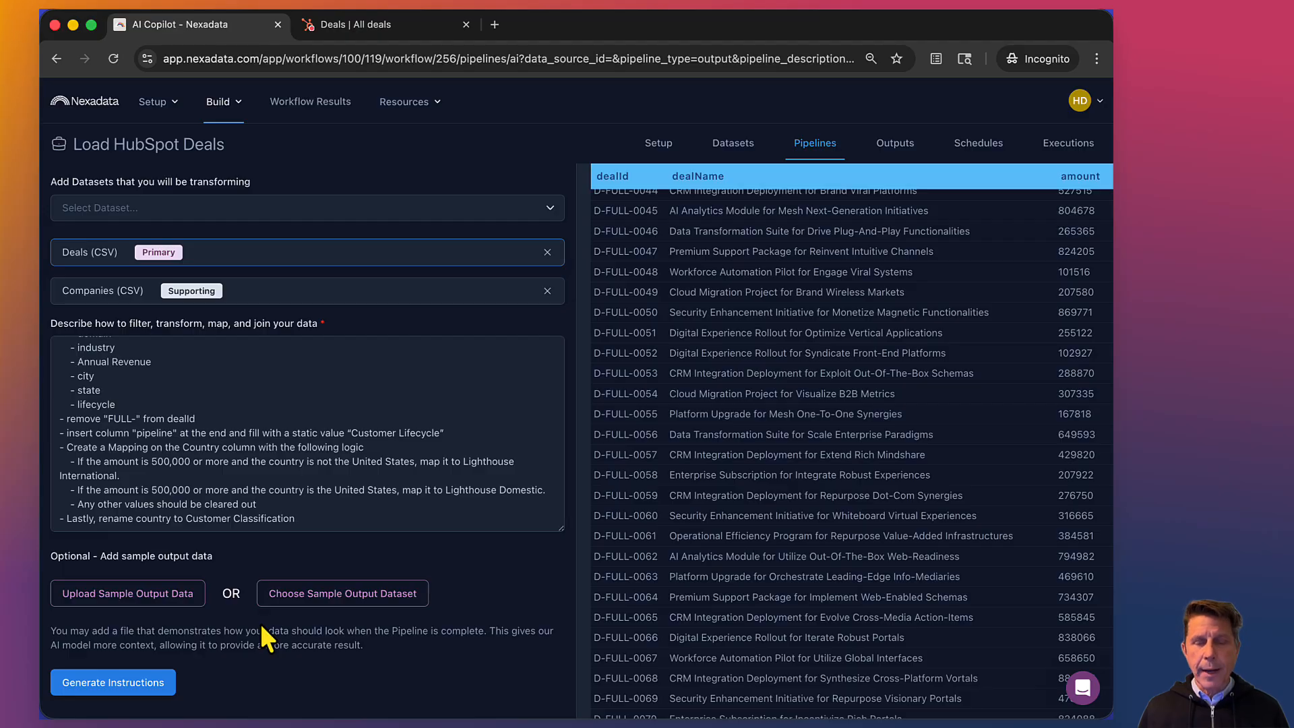
click(132, 693)
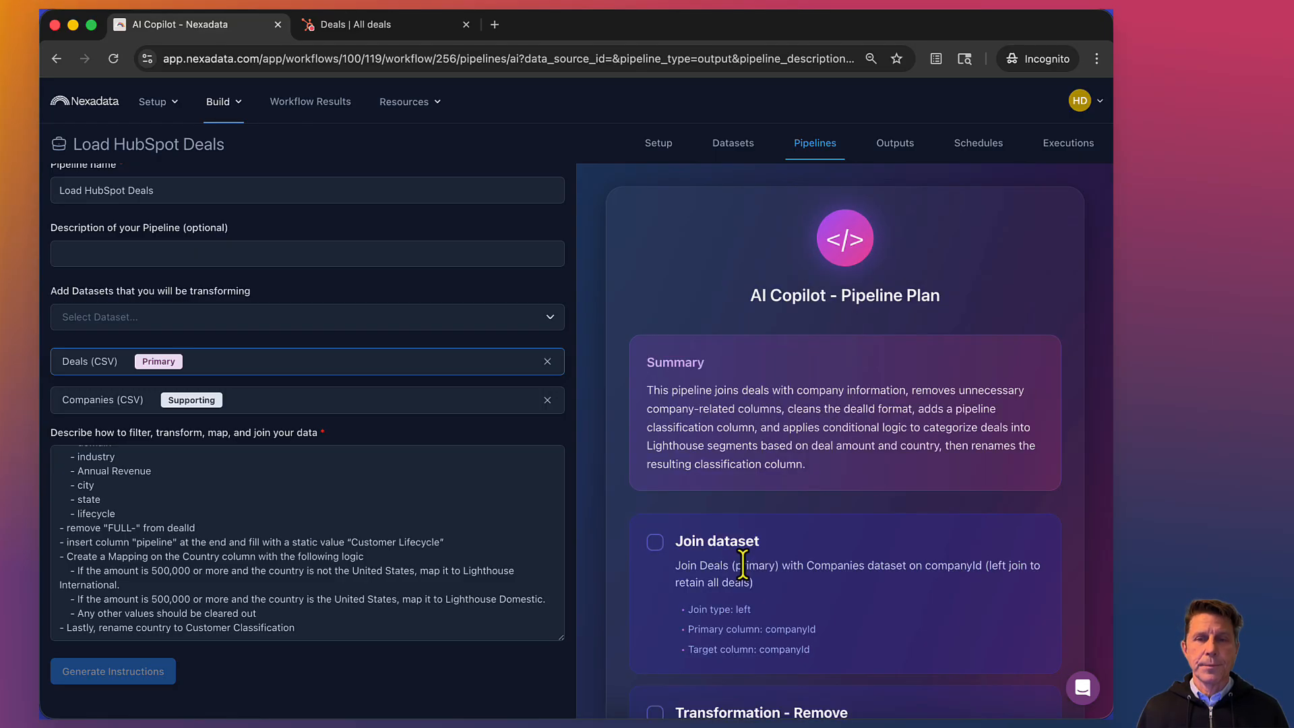
Review the regenerated plan's join, column removal, dealId replacement, "pipeline" insertion, country mapping and rename, and approve it to build the pipeline
scroll(743, 565, down, 3)
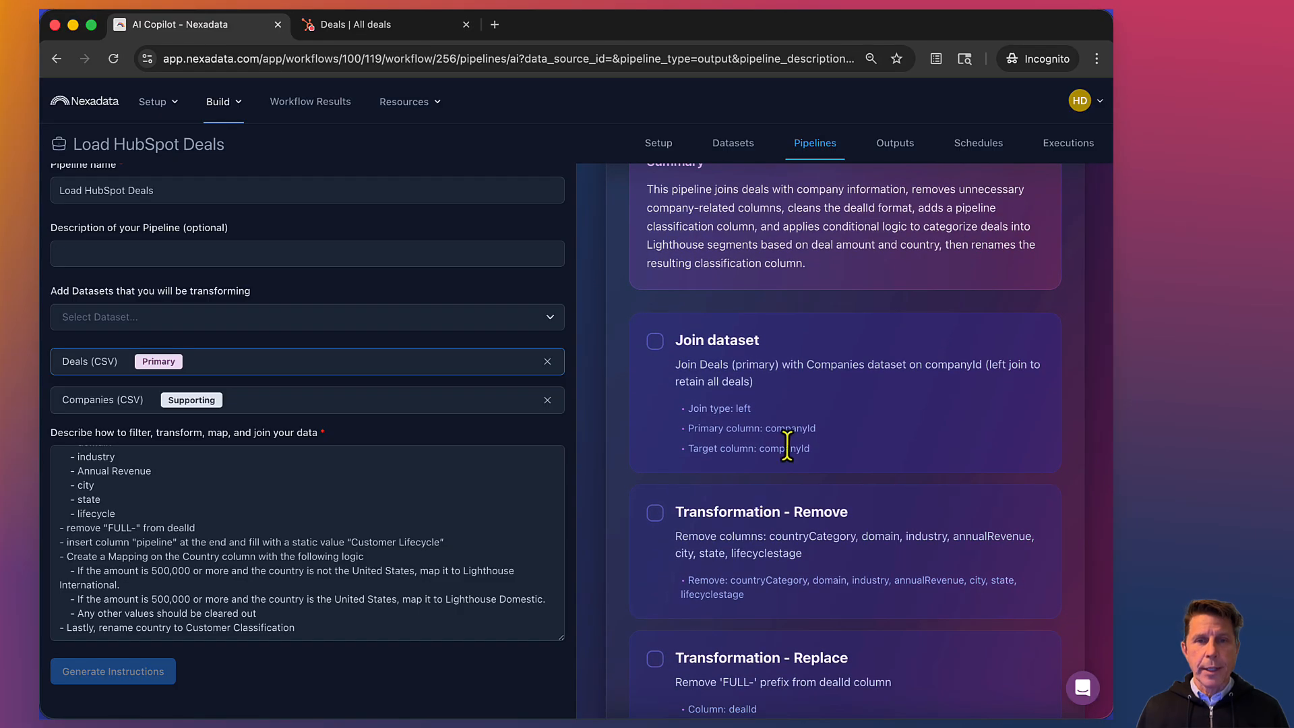
scroll(786, 445, down, 2)
scroll(789, 458, down, 1)
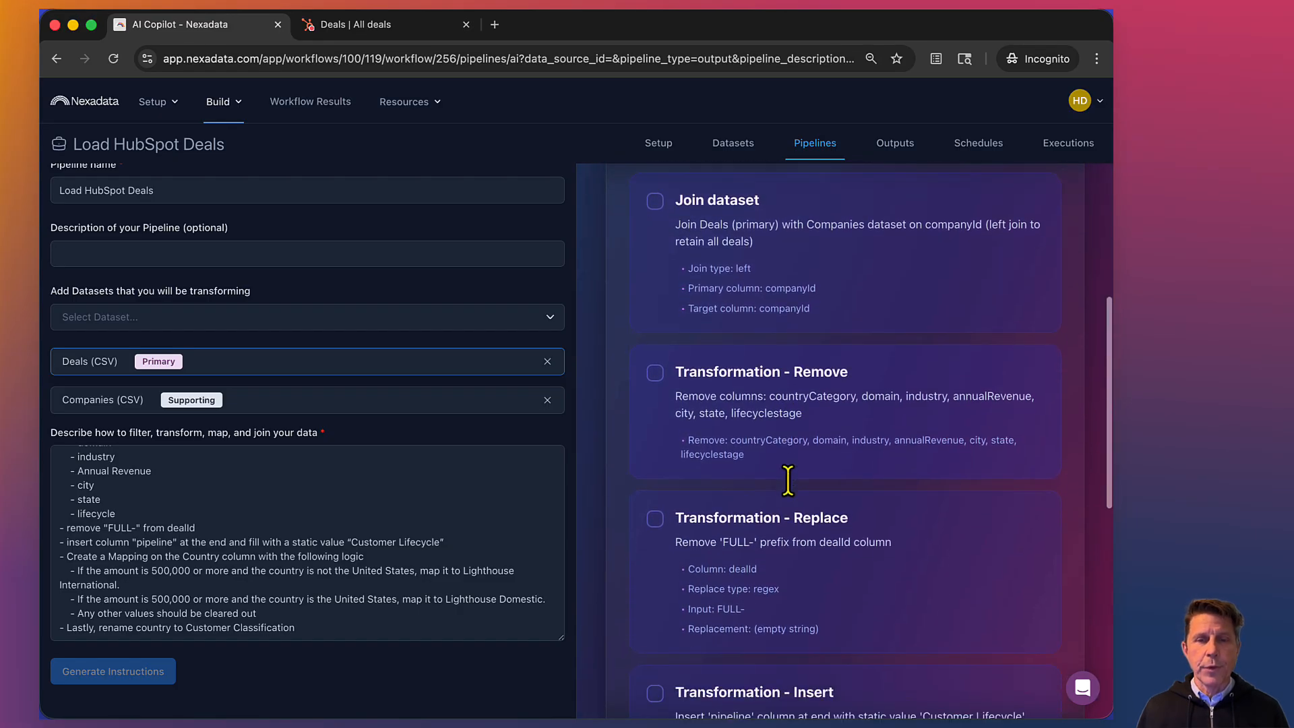
scroll(790, 484, down, 2)
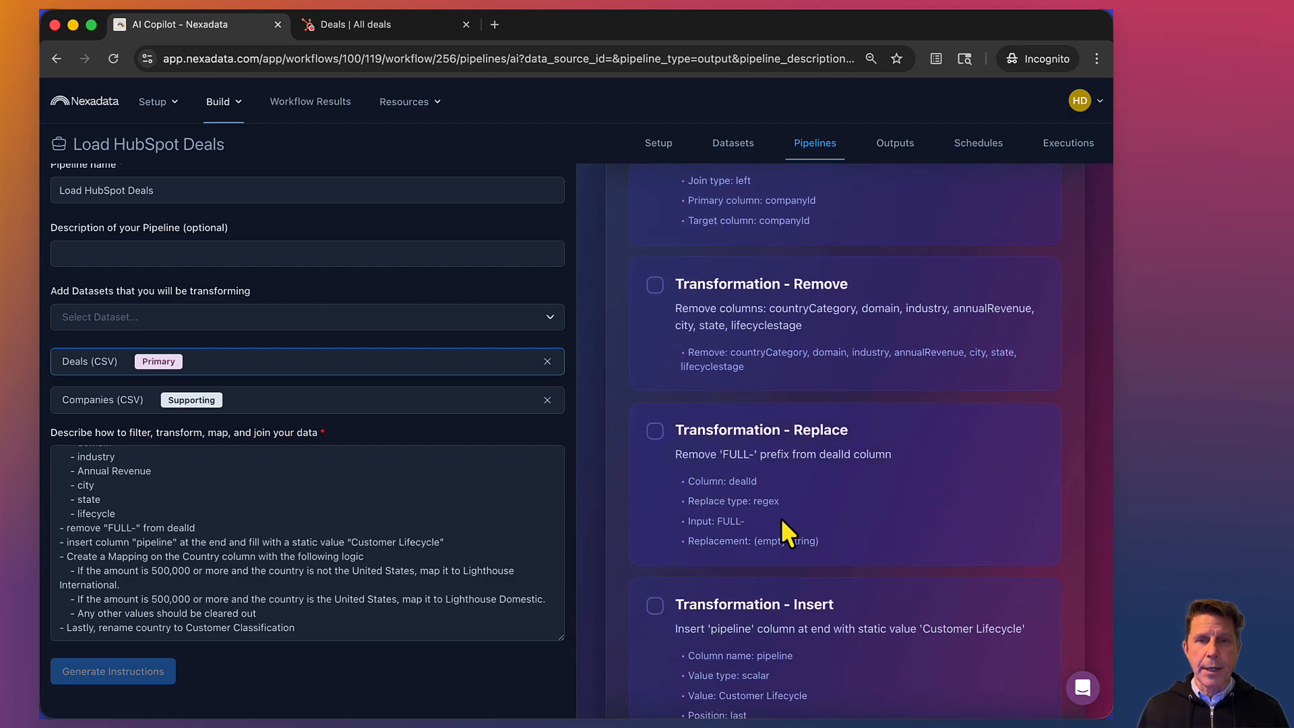
scroll(782, 520, down, 1)
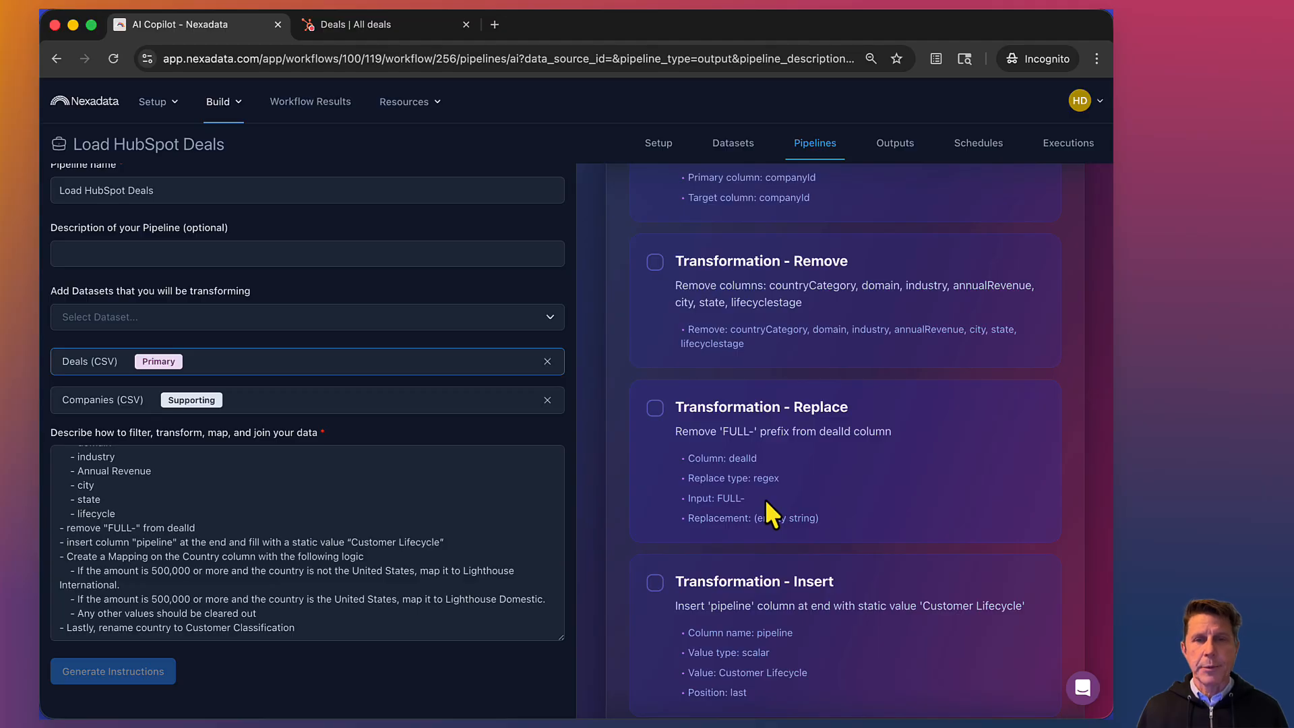
scroll(766, 502, down, 5)
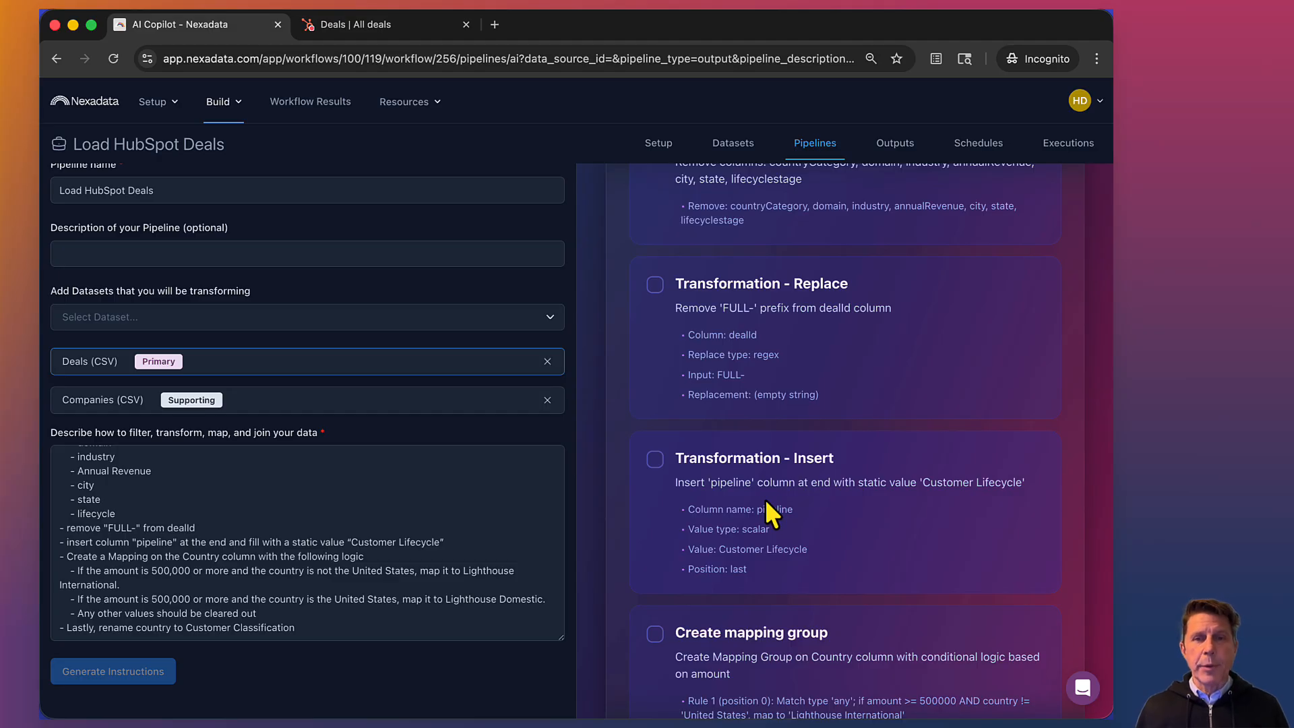
scroll(766, 500, down, 3)
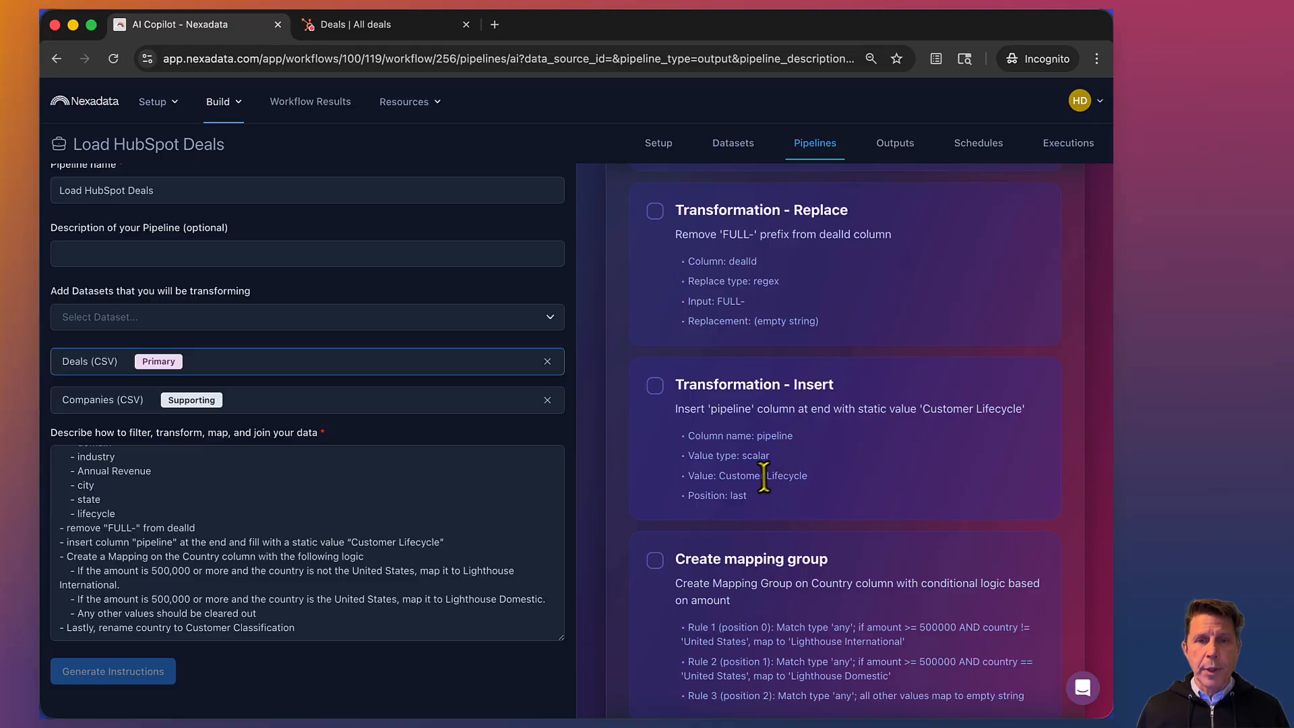
scroll(776, 480, down, 2)
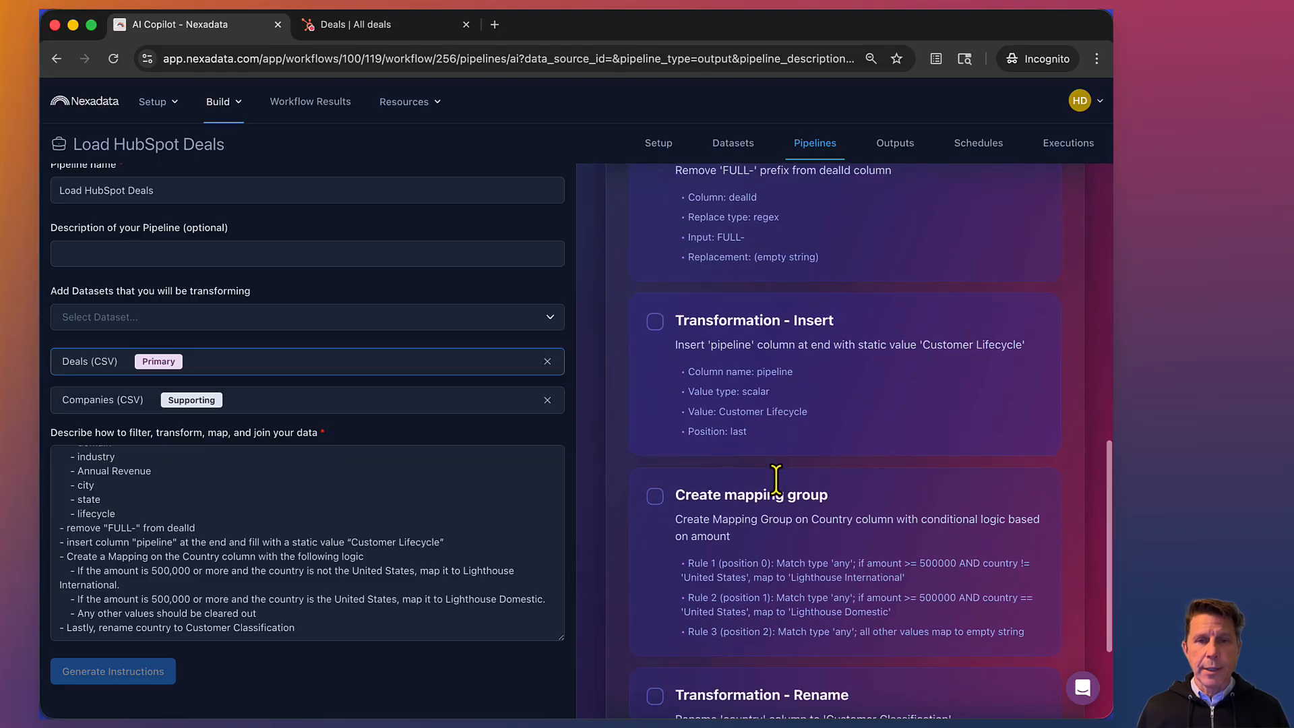
scroll(772, 431, down, 2)
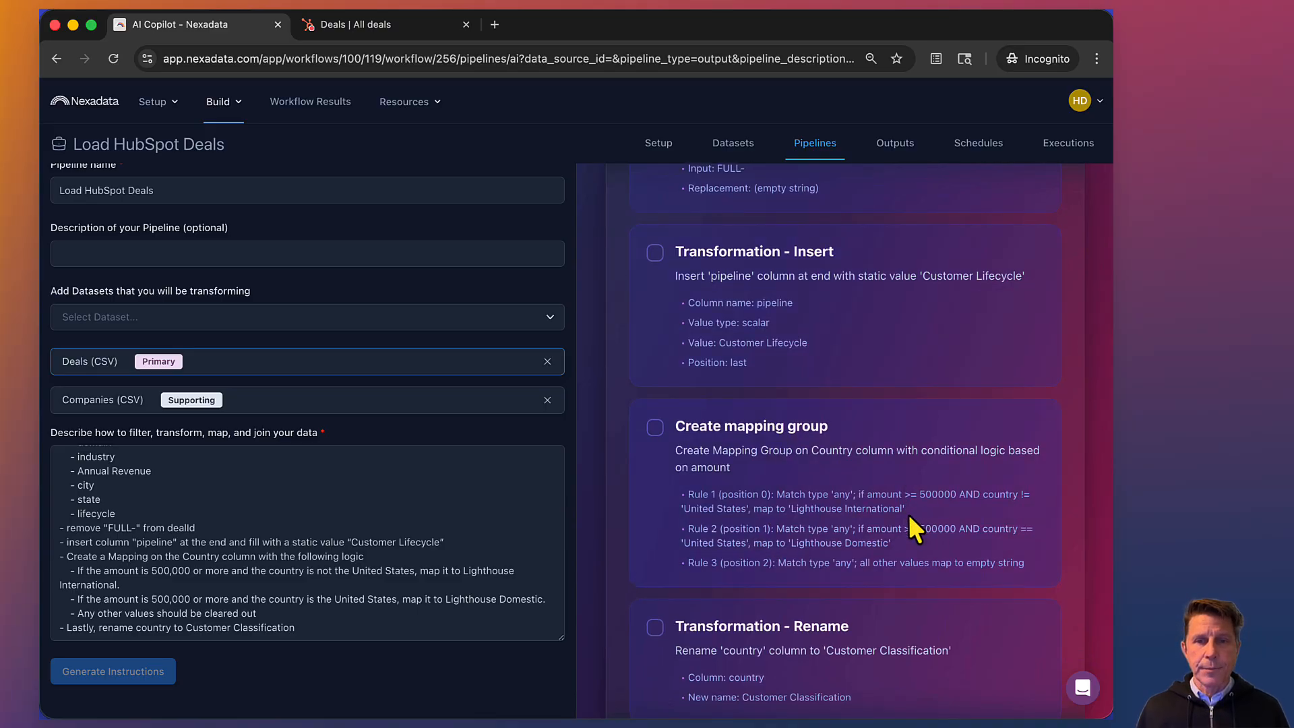
scroll(908, 517, down, 3)
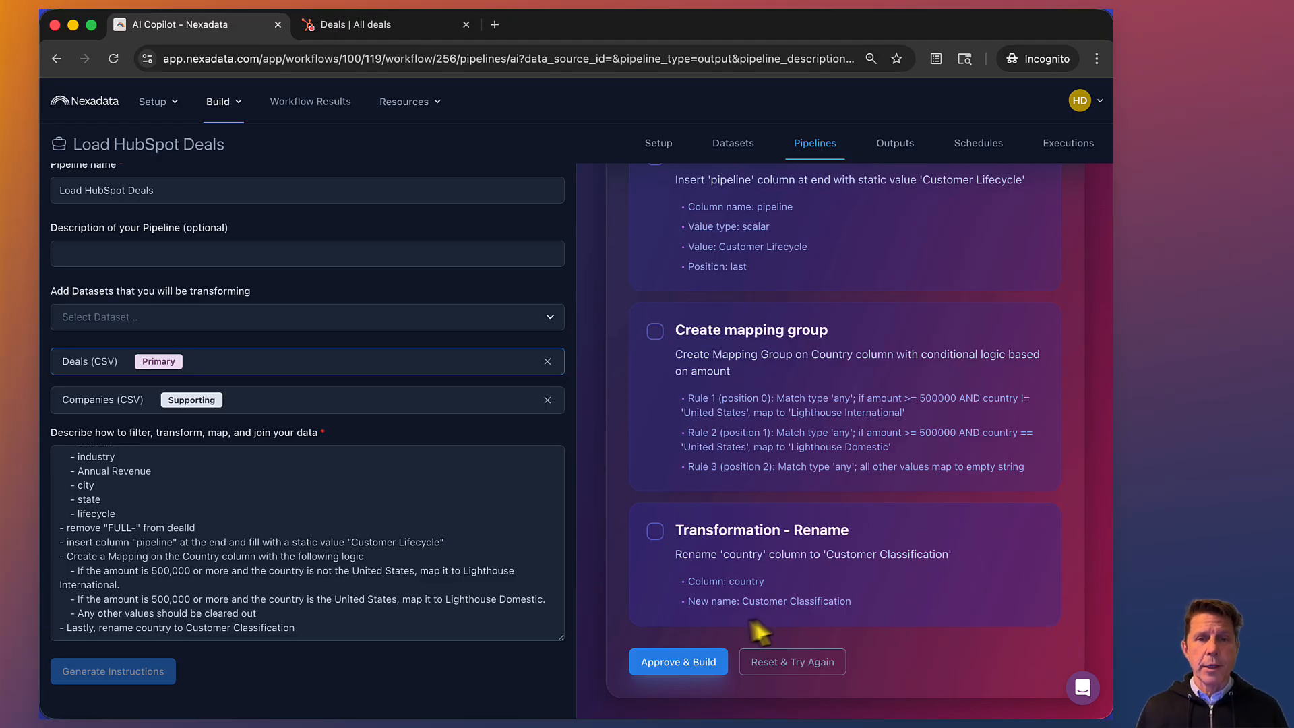
click(662, 666)
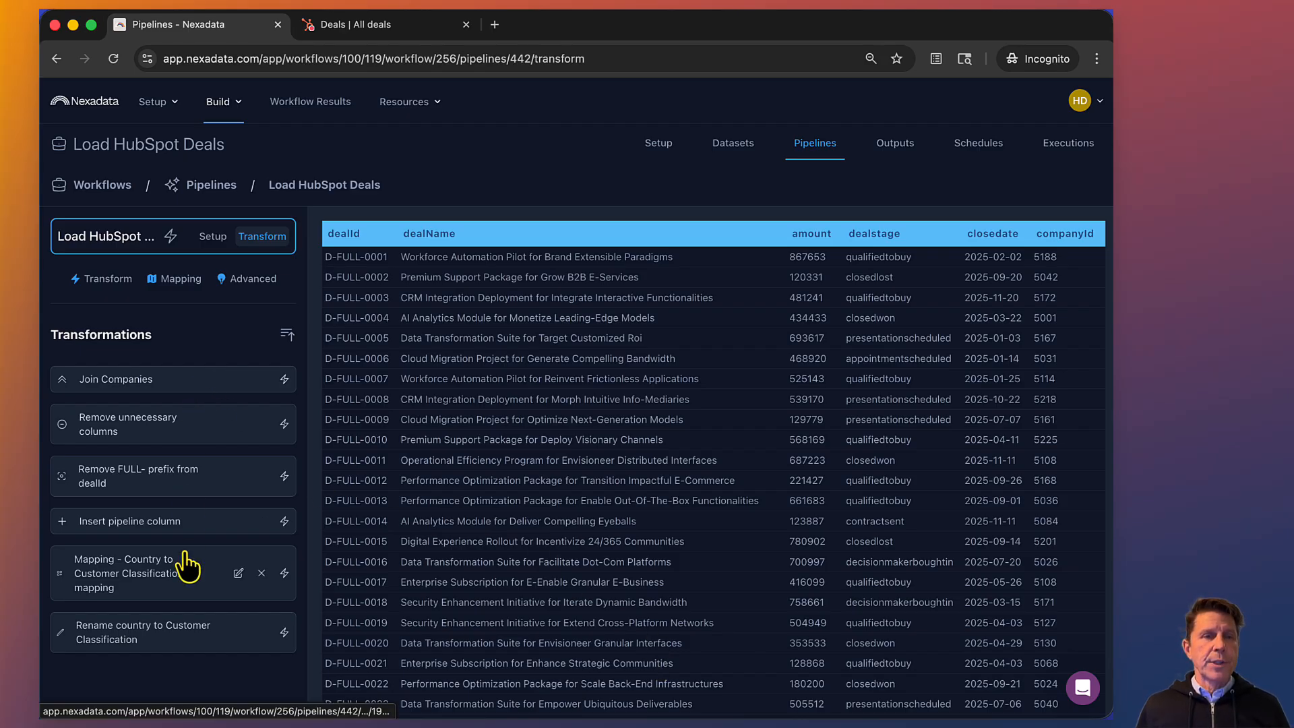
Preview the Join Companies transformation and examine the company columns joined to the deals on companyId
click(167, 390)
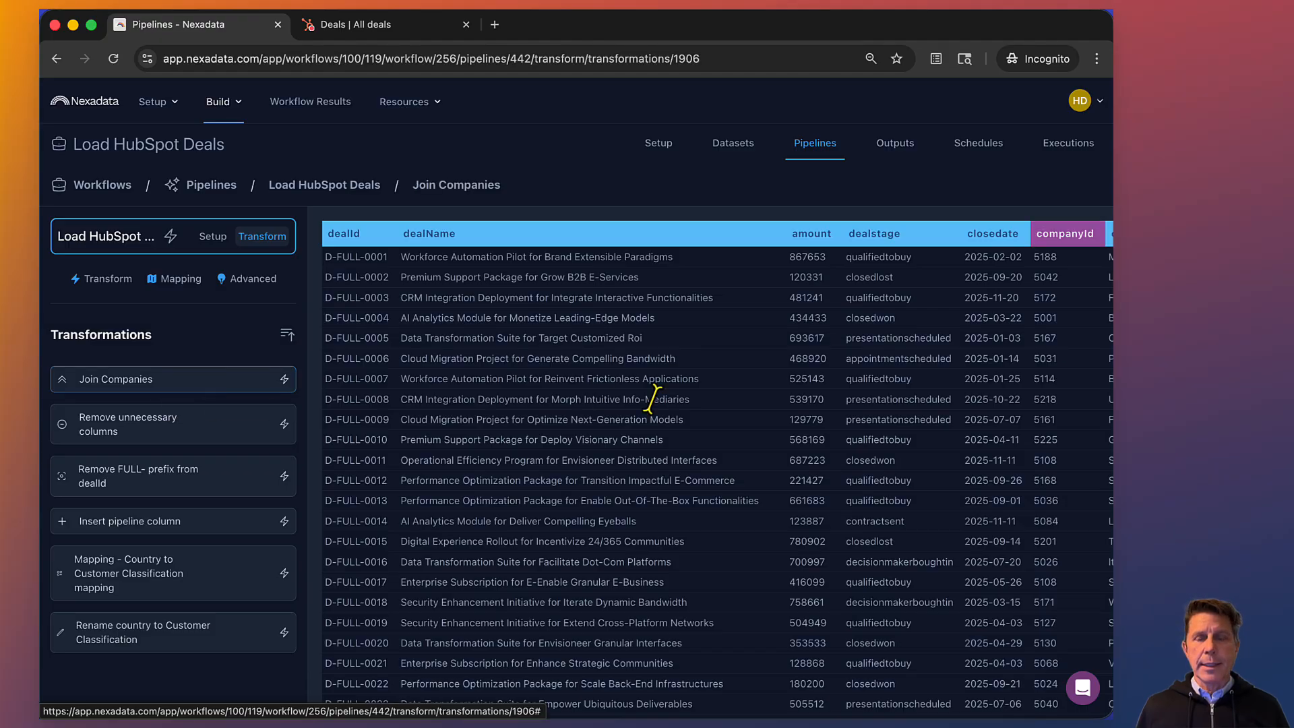
scroll(805, 391, right, 5)
scroll(804, 393, right, 10)
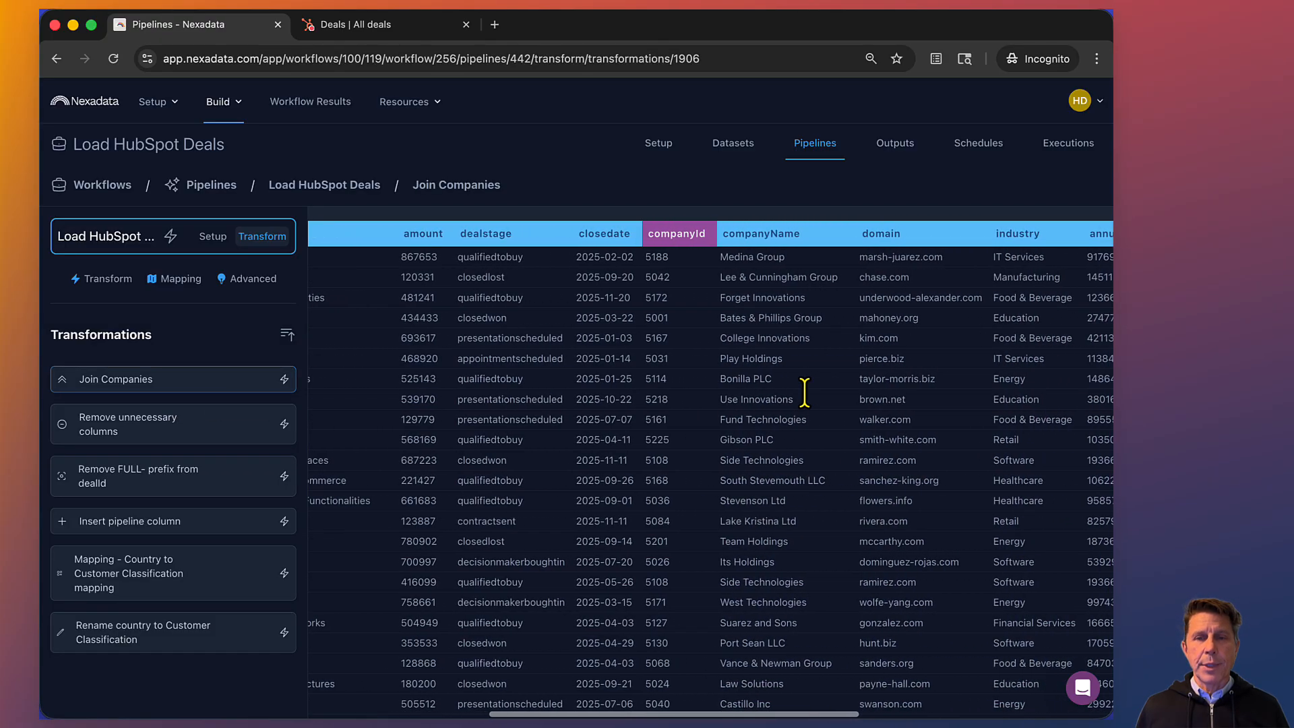
scroll(806, 398, left, 7)
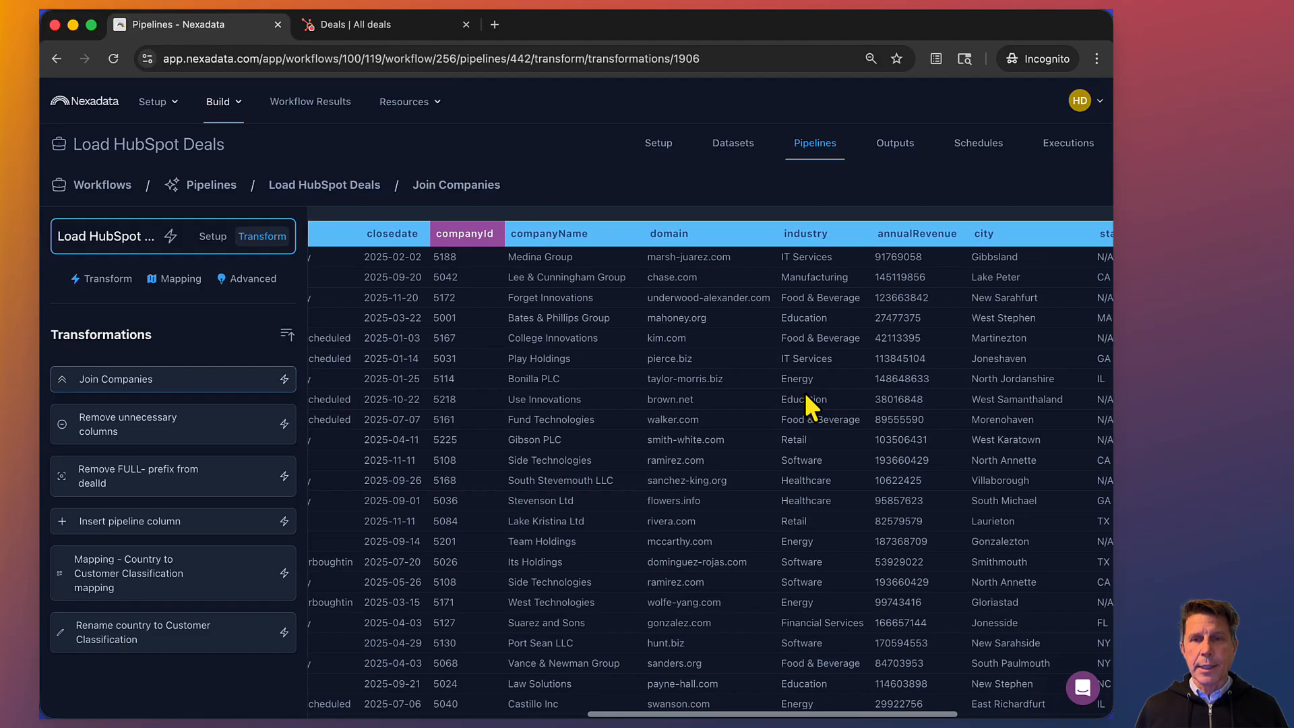
scroll(806, 397, left, 6)
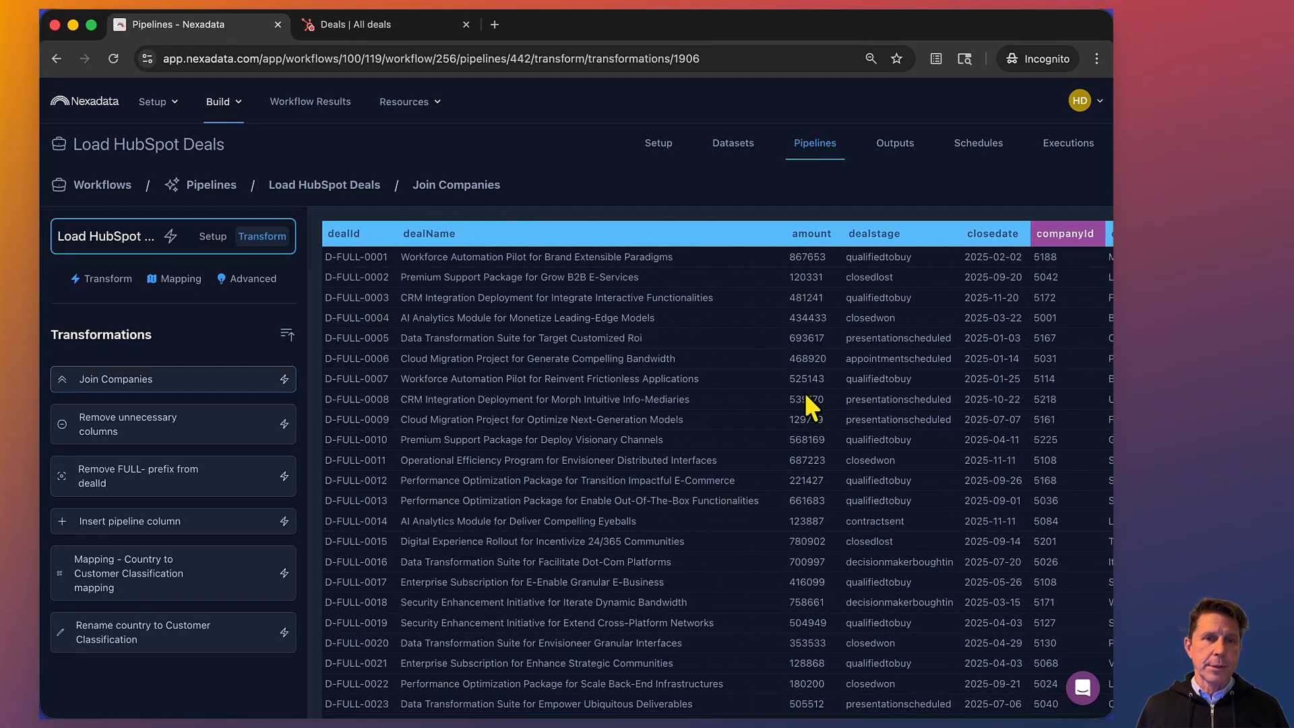
Preview the removal of unnecessary columns and the removal of the "FULL-" prefix from dealId
click(131, 438)
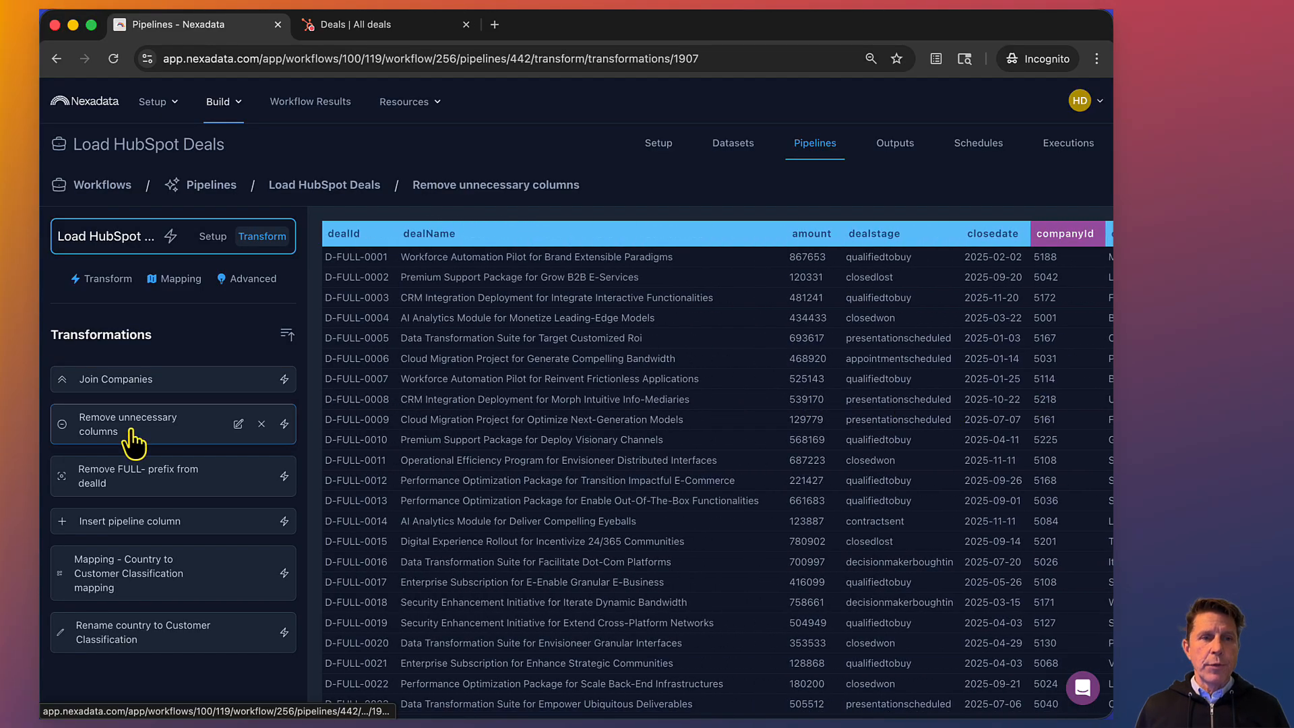
scroll(758, 394, right, 5)
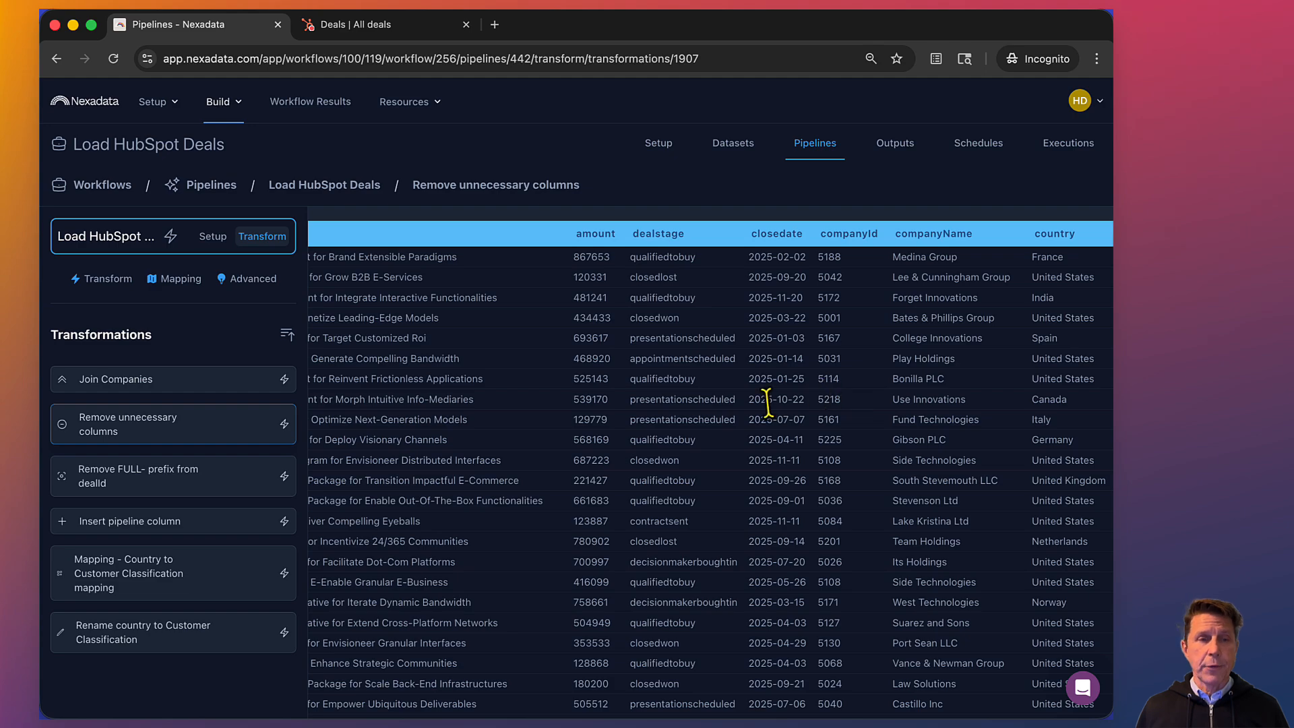
click(118, 481)
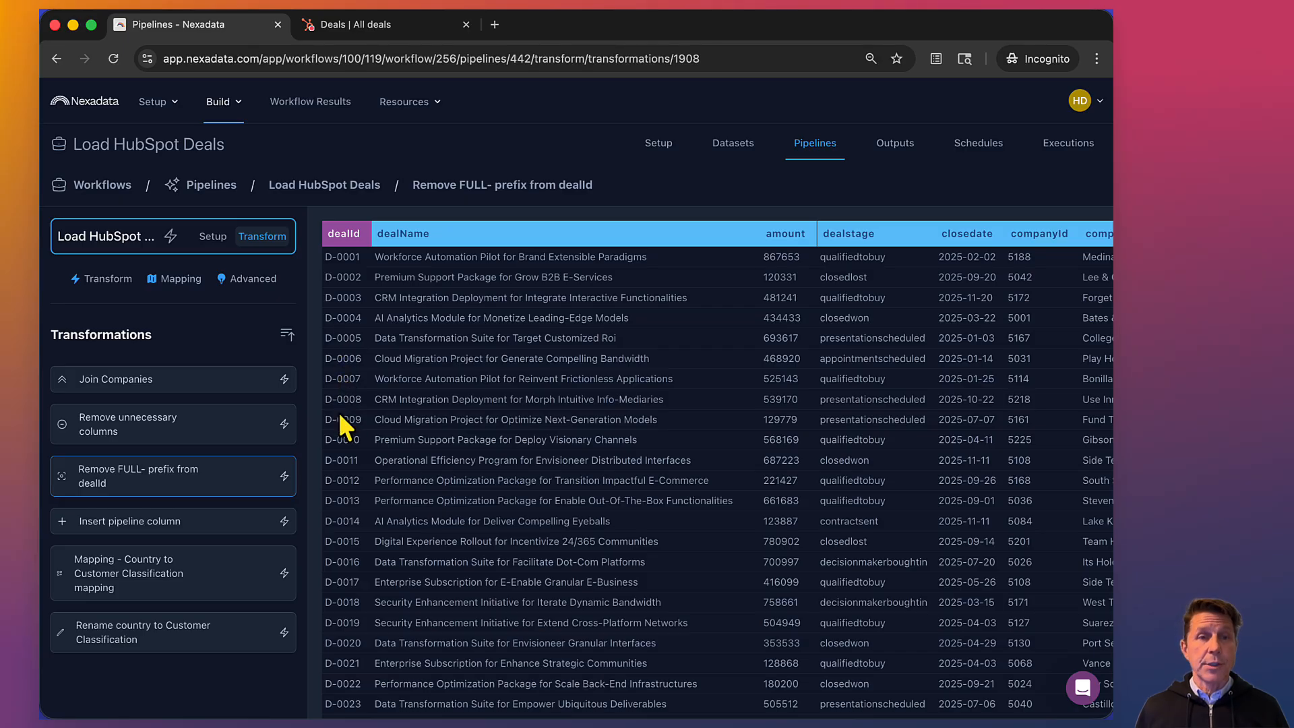
Preview the inserted pipeline column and the Country to Customer Classification mapping, checking the mapped values against amount and country
click(188, 528)
scroll(683, 451, right, 3)
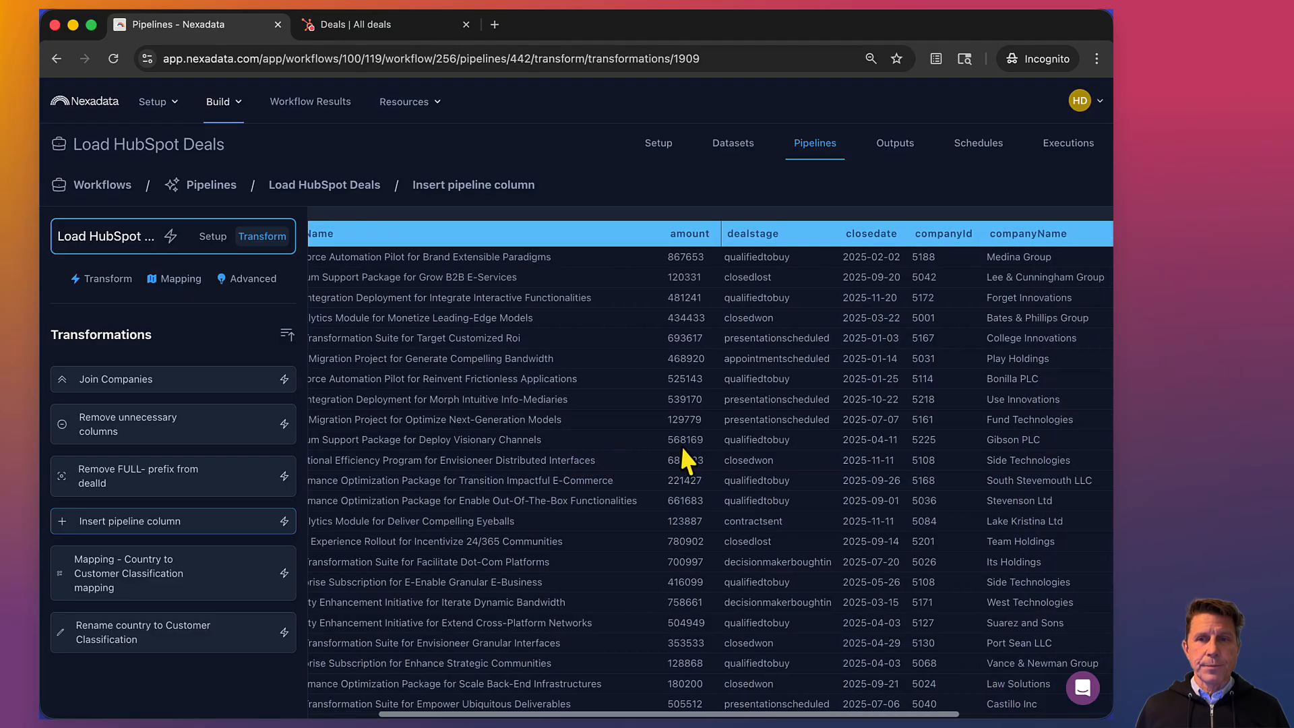
scroll(683, 451, right, 3)
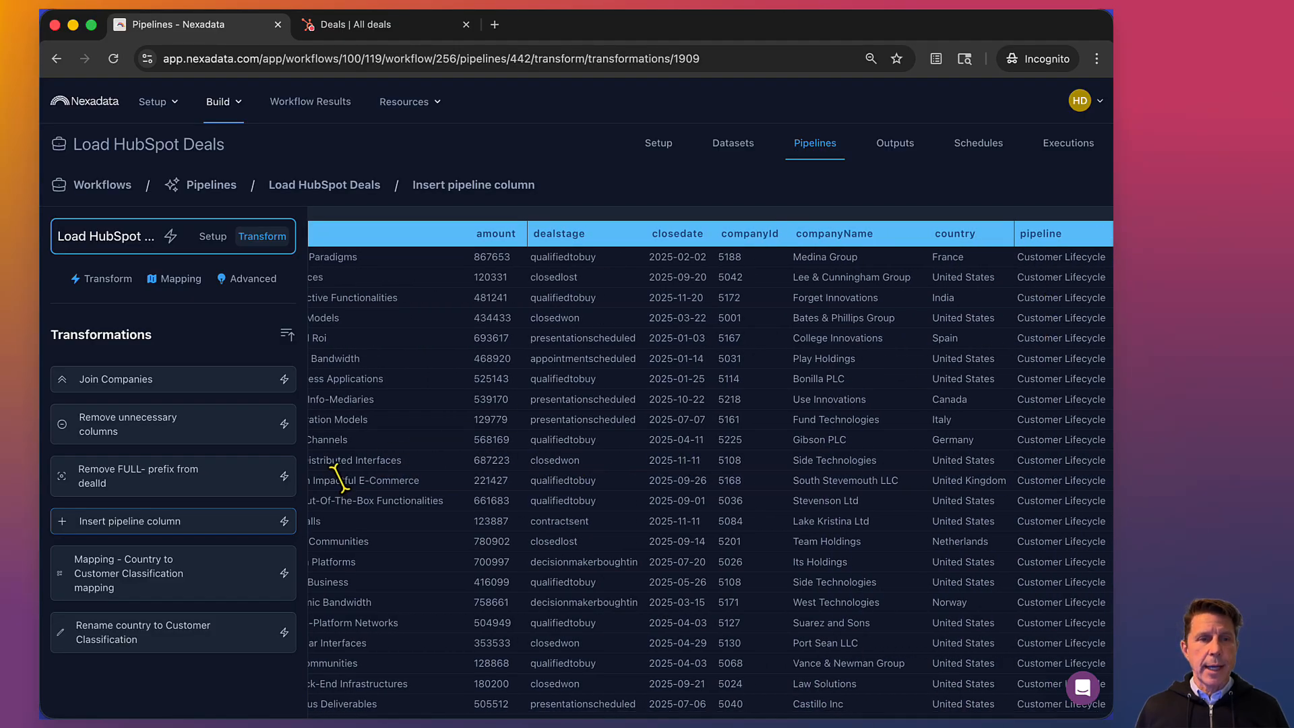
click(194, 585)
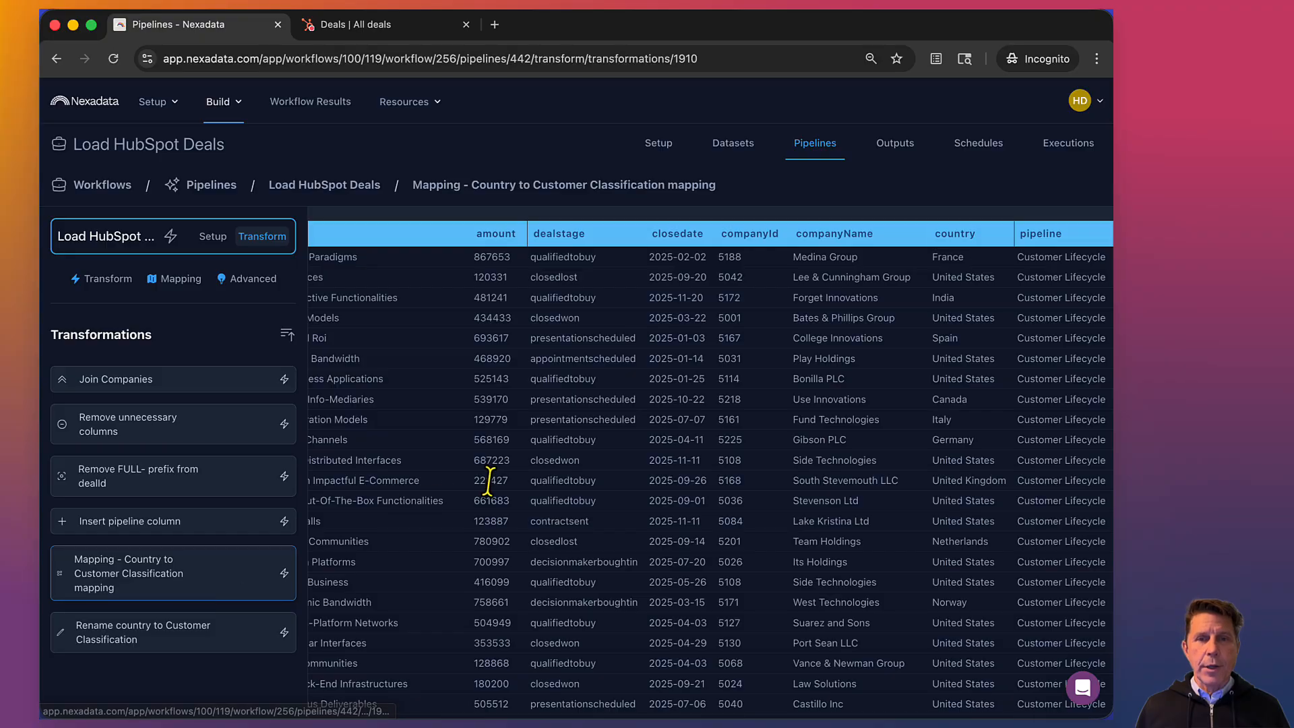
scroll(852, 439, right, 2)
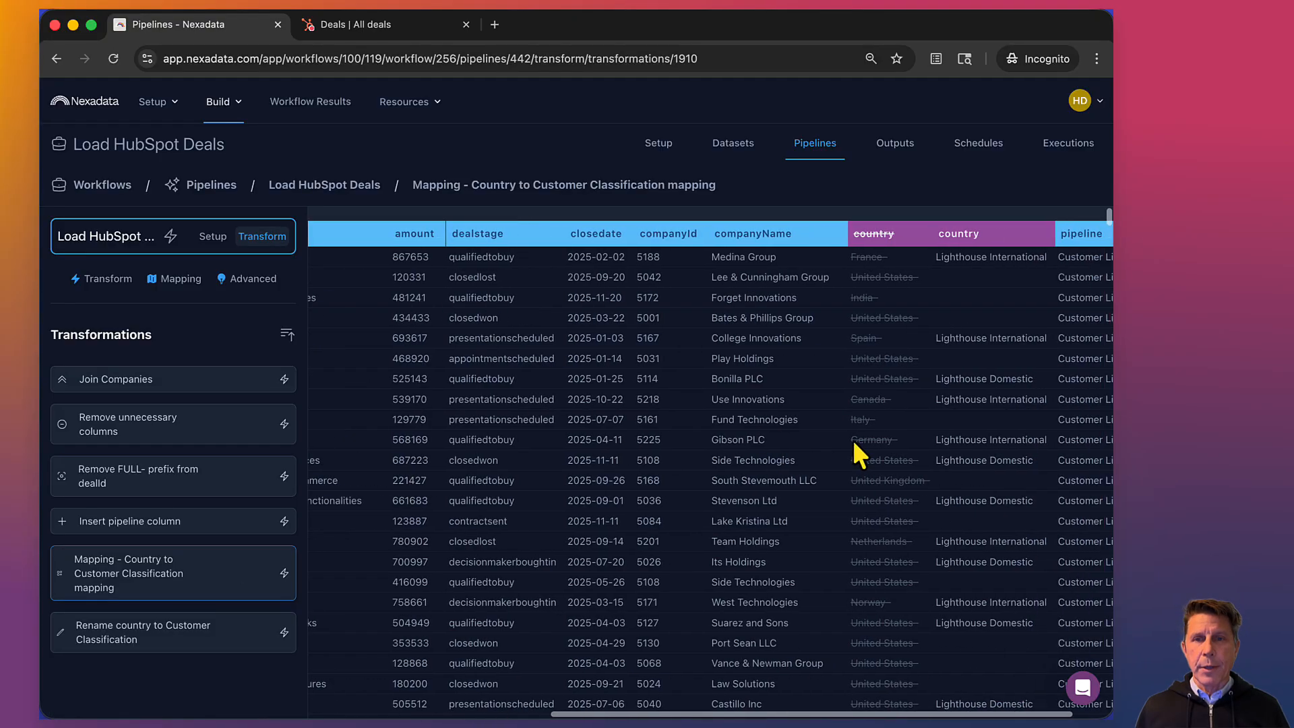
scroll(852, 440, right, 1)
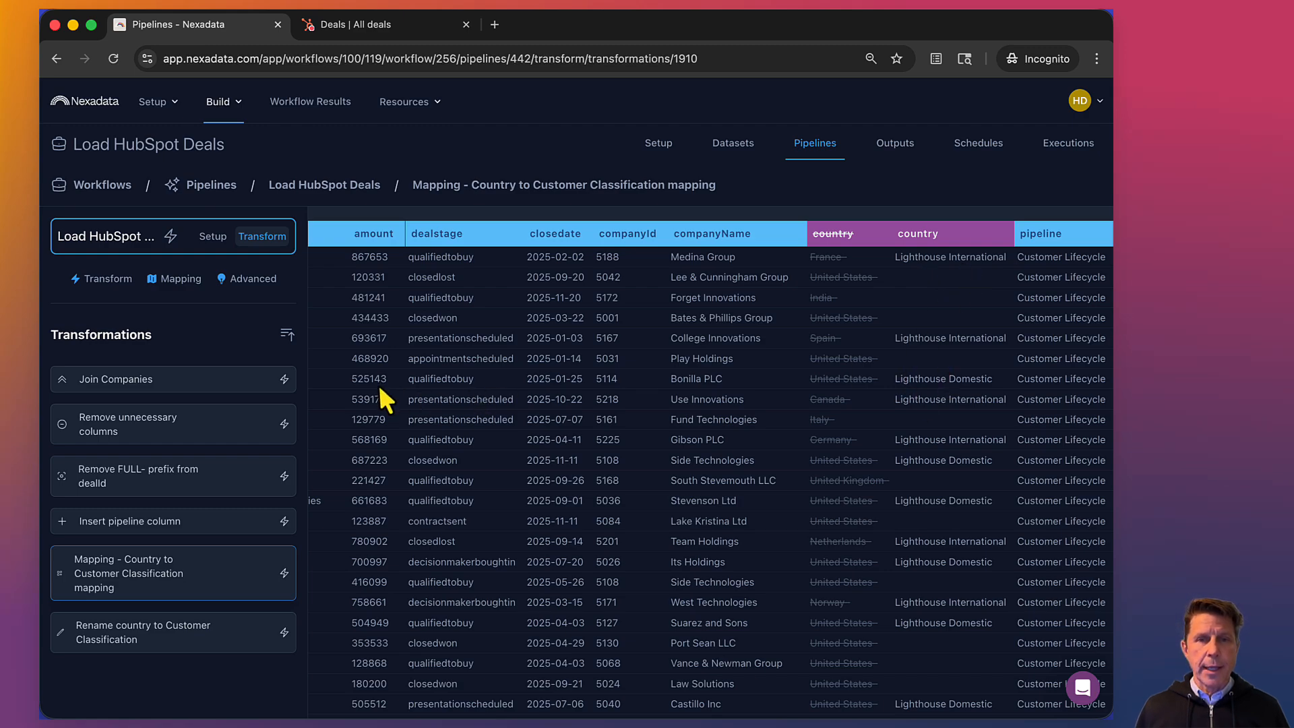
Preview the country column's rename to Customer Classification and check the final deal data across all columns
click(145, 637)
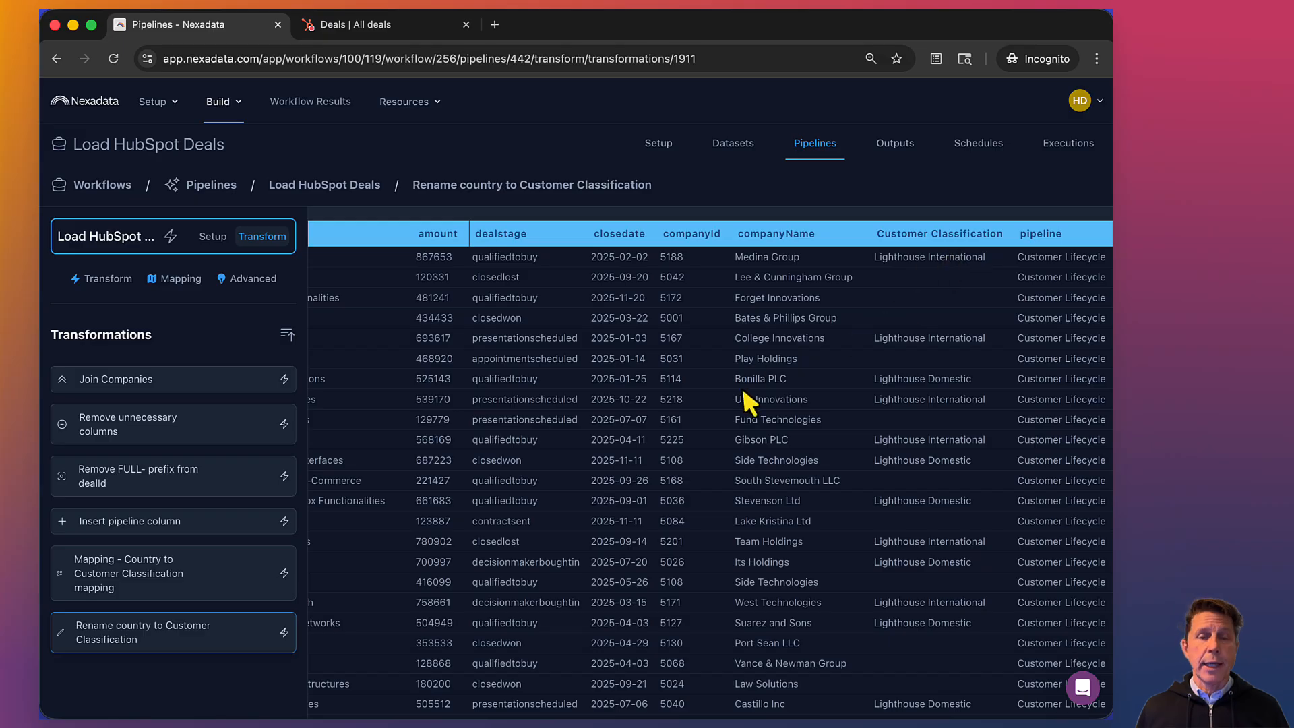
scroll(749, 405, left, 2)
scroll(743, 391, left, 8)
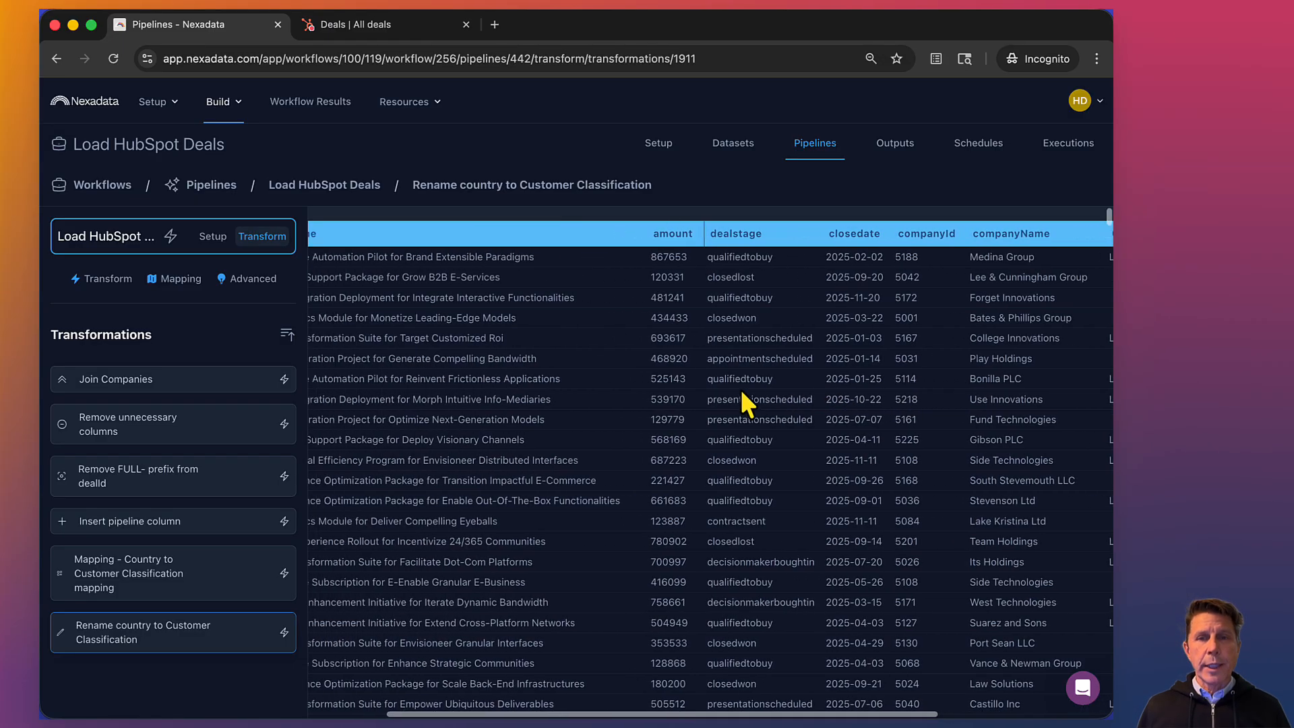
scroll(747, 403, left, 2)
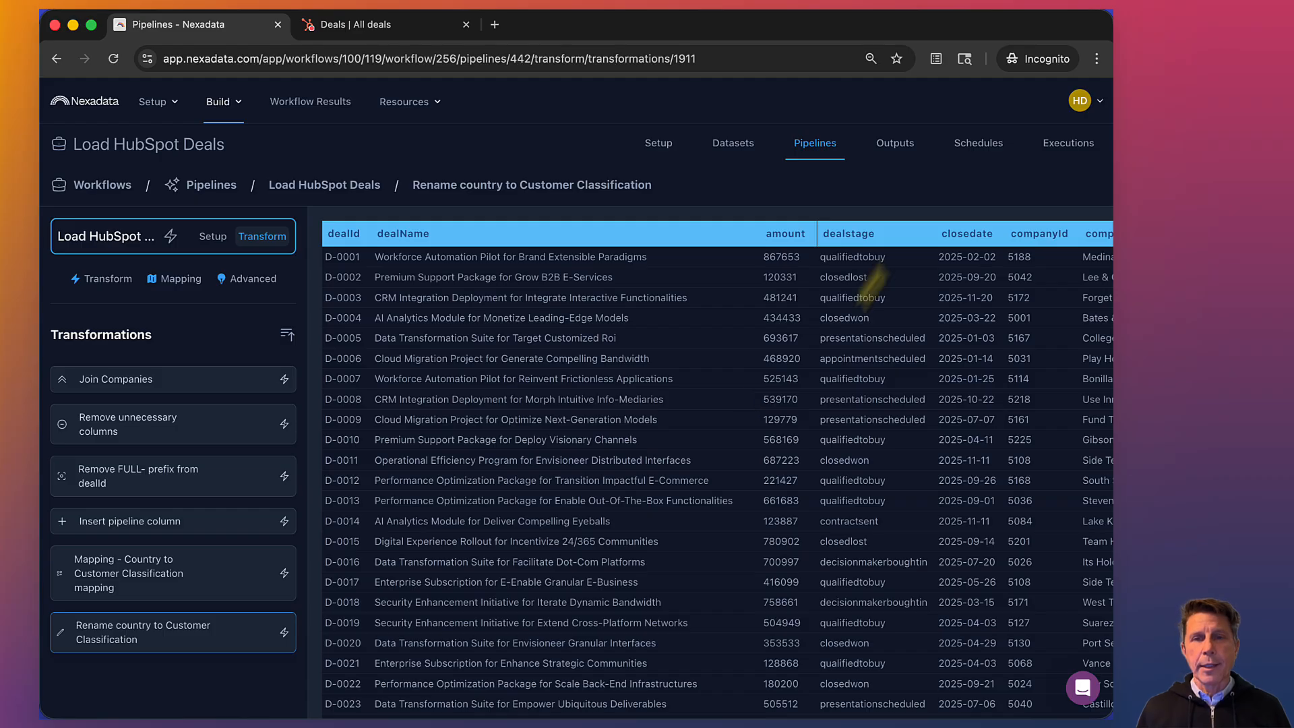
Add a customized workflow output named "HubSpot Deals" that uses the HubSpot (Nexadata, Inc) data connection
click(880, 150)
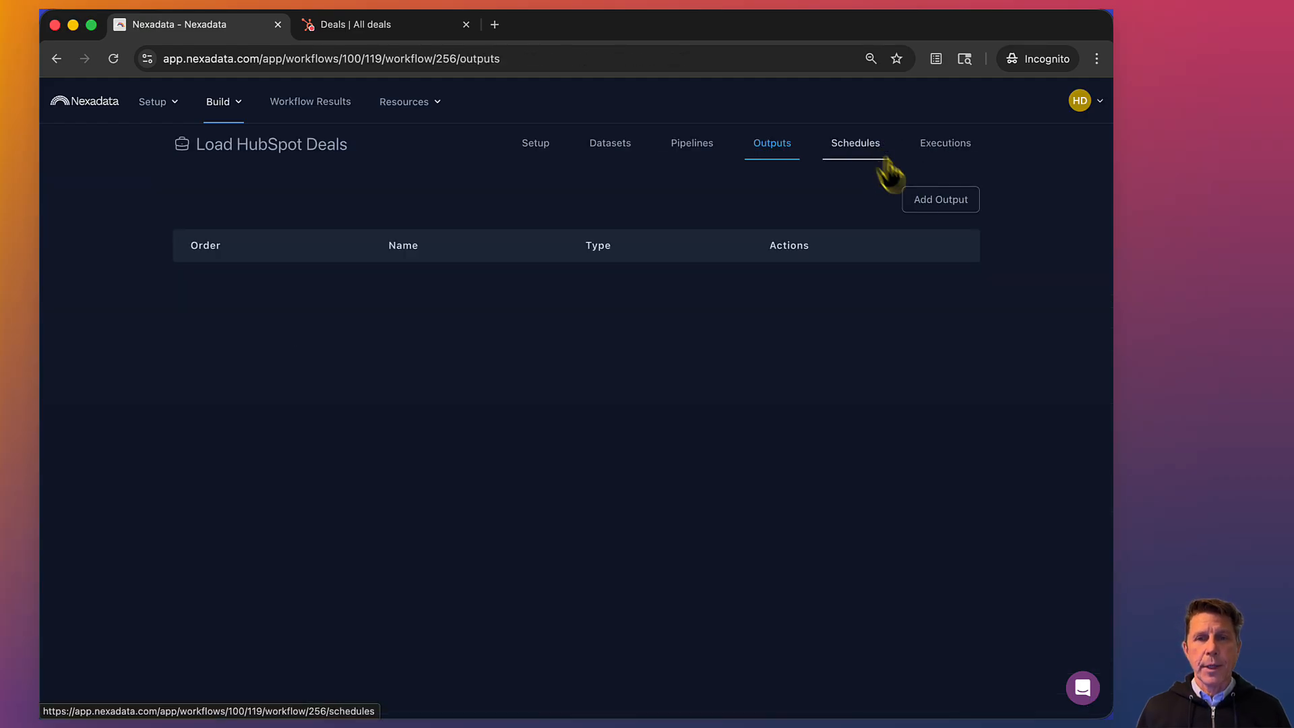
click(938, 201)
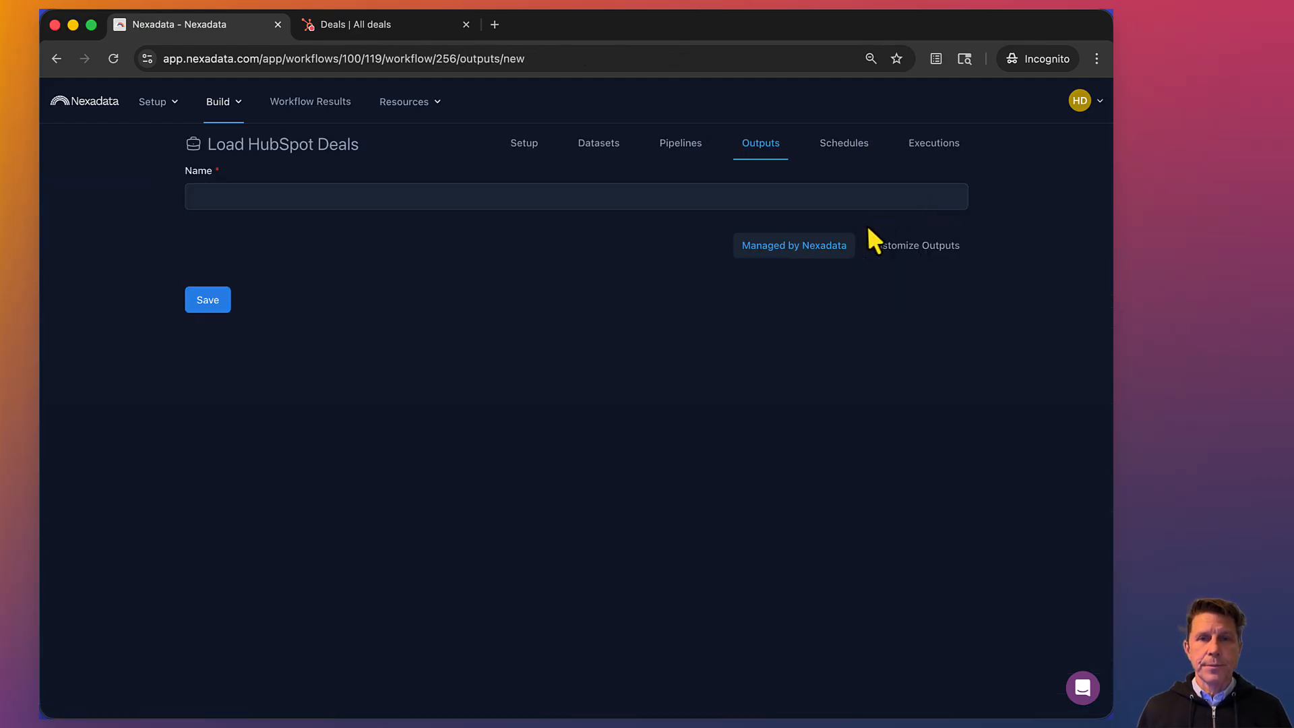
click(882, 247)
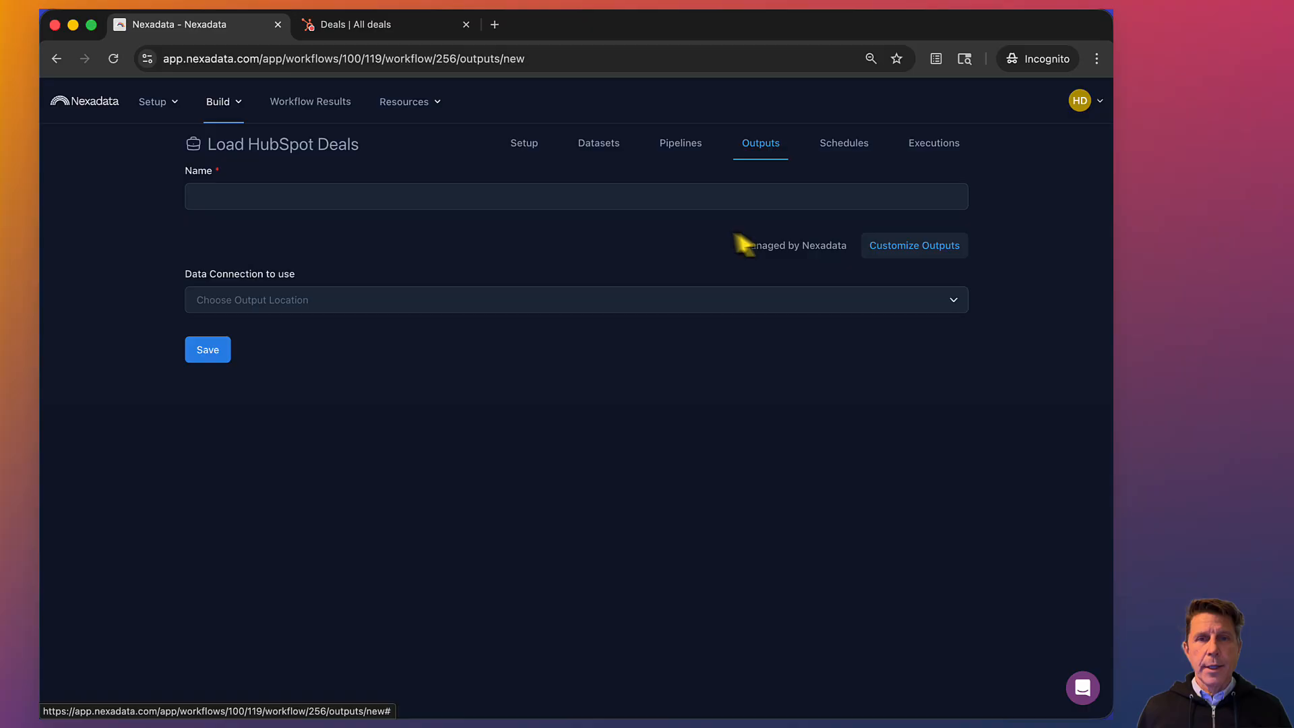
click(642, 204)
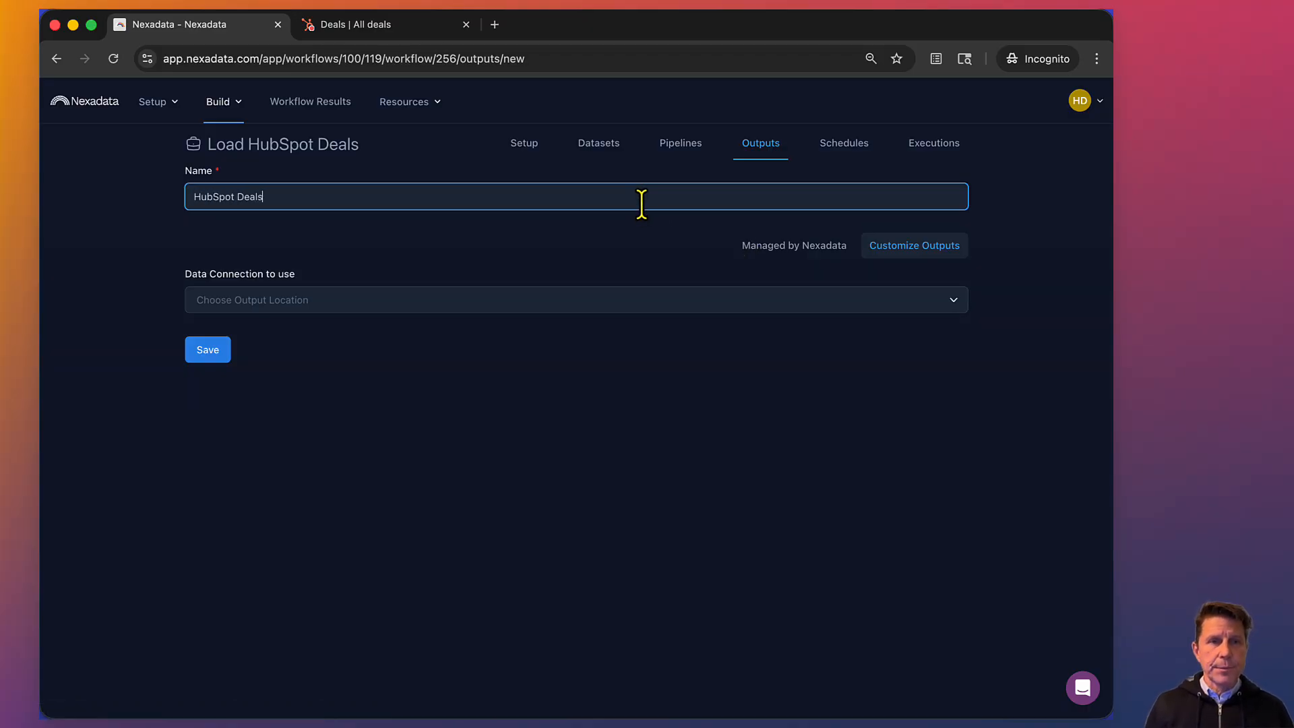
click(514, 302)
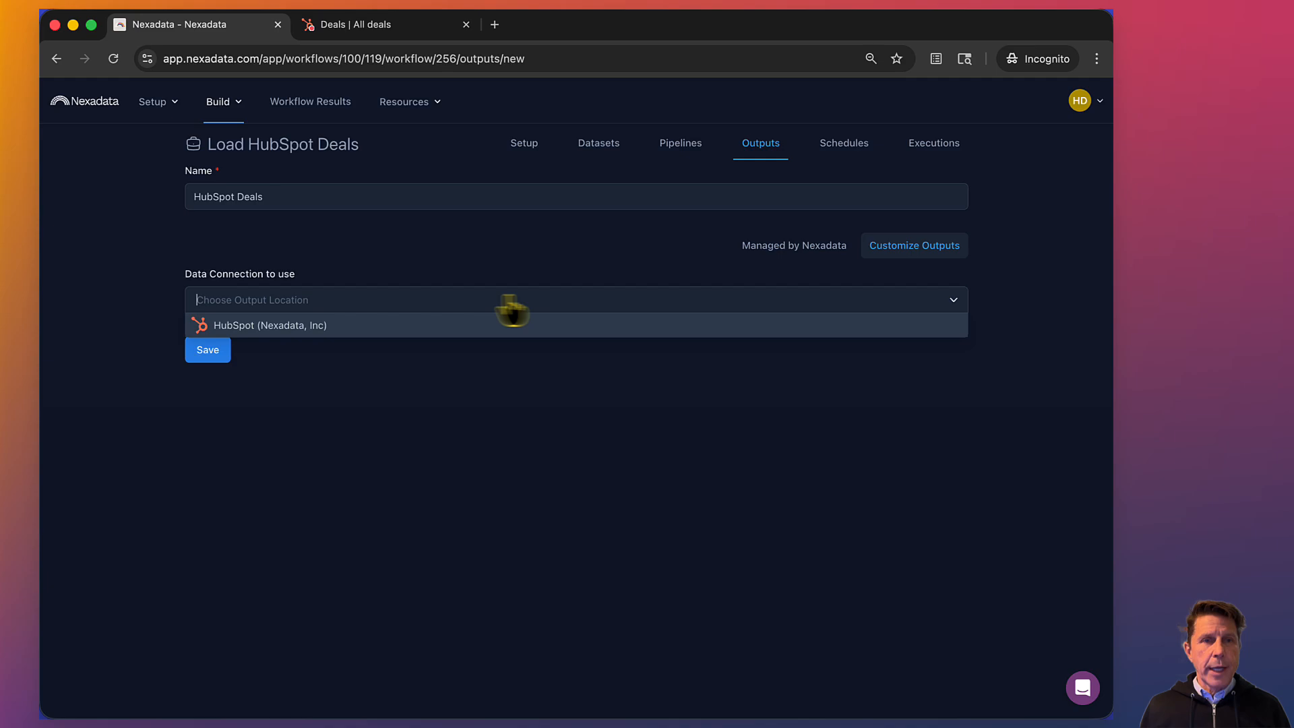
click(337, 325)
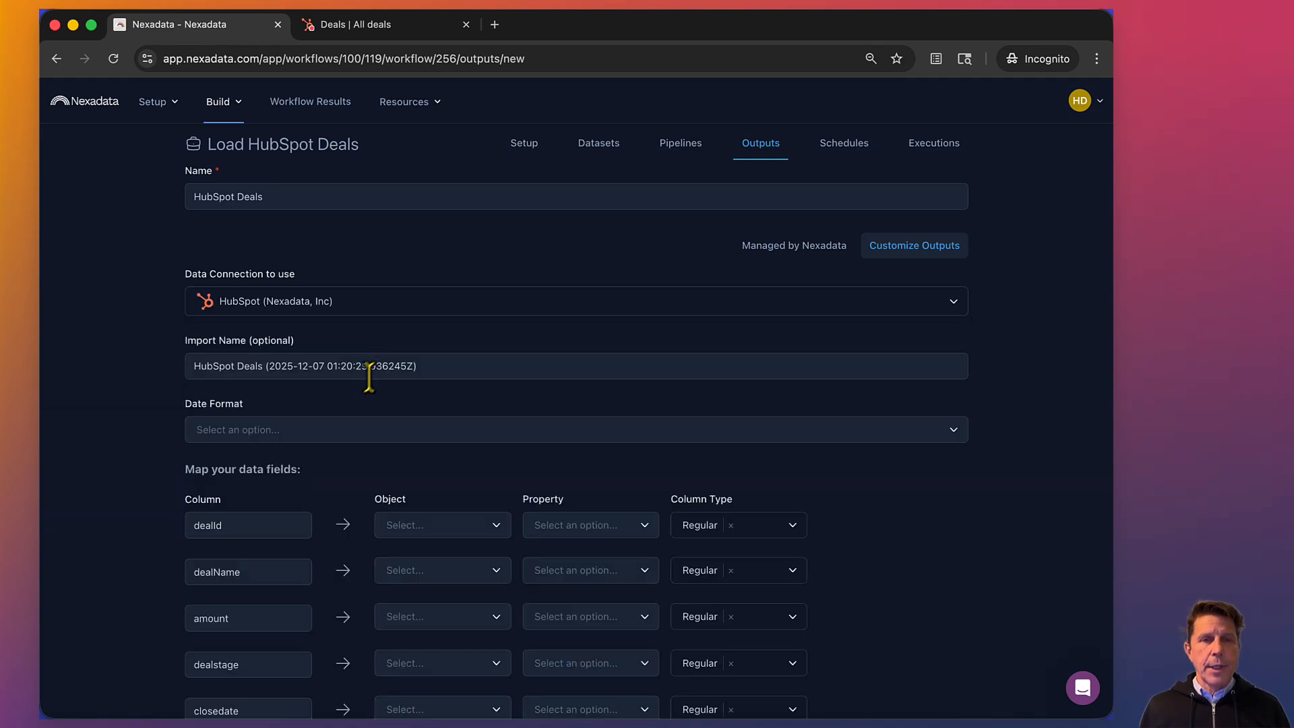
Assign the dealId column to the Deals object and the companyId column to the Companies object
scroll(370, 401, down, 4)
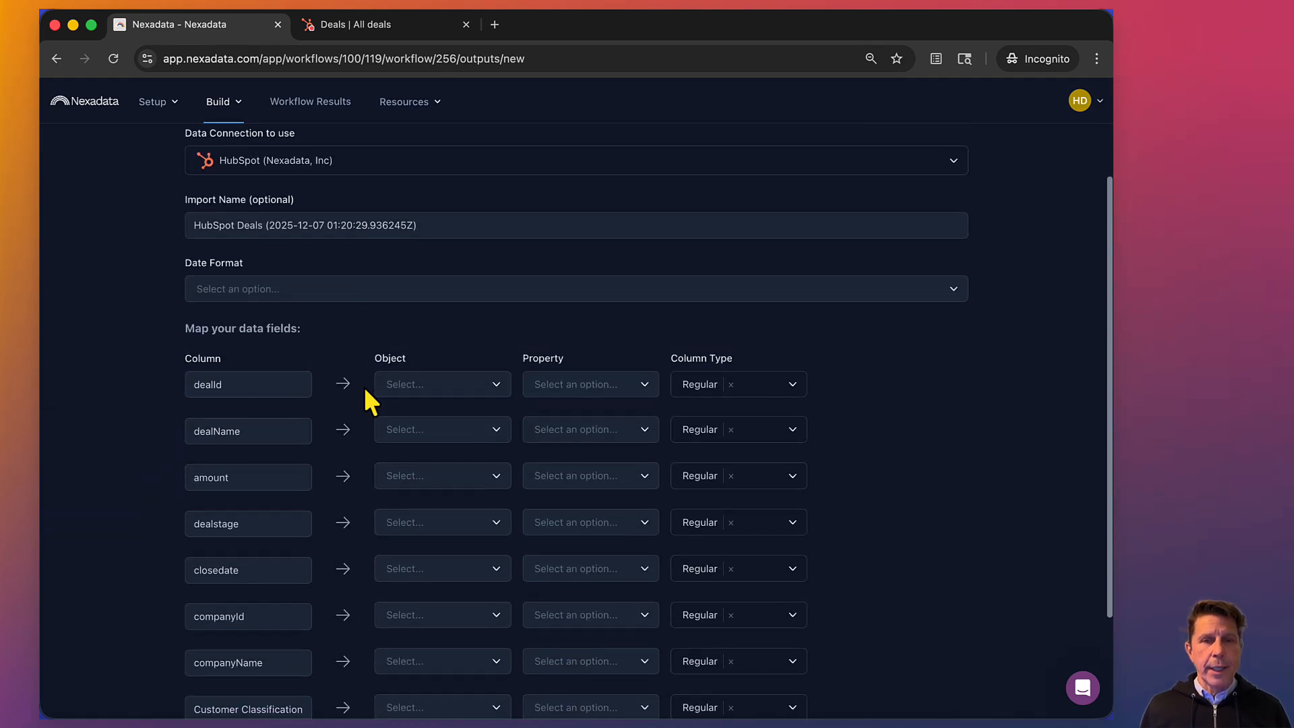
scroll(369, 402, down, 3)
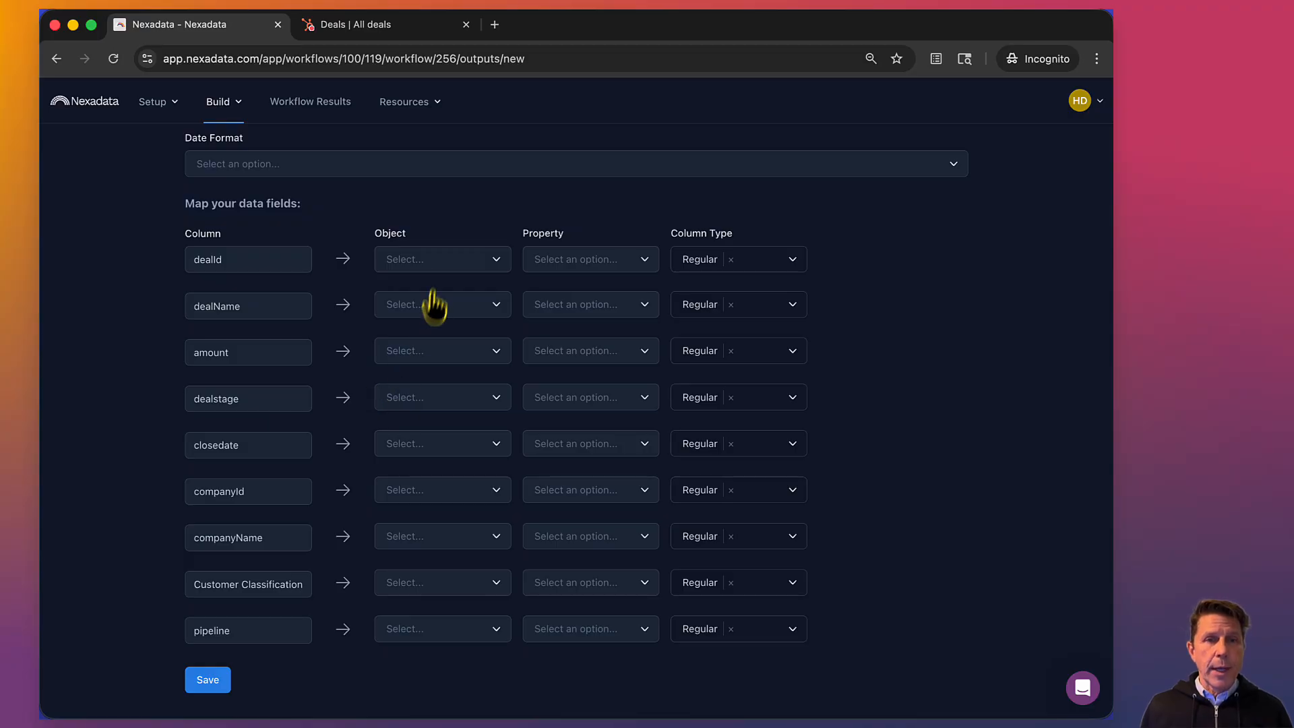
click(435, 260)
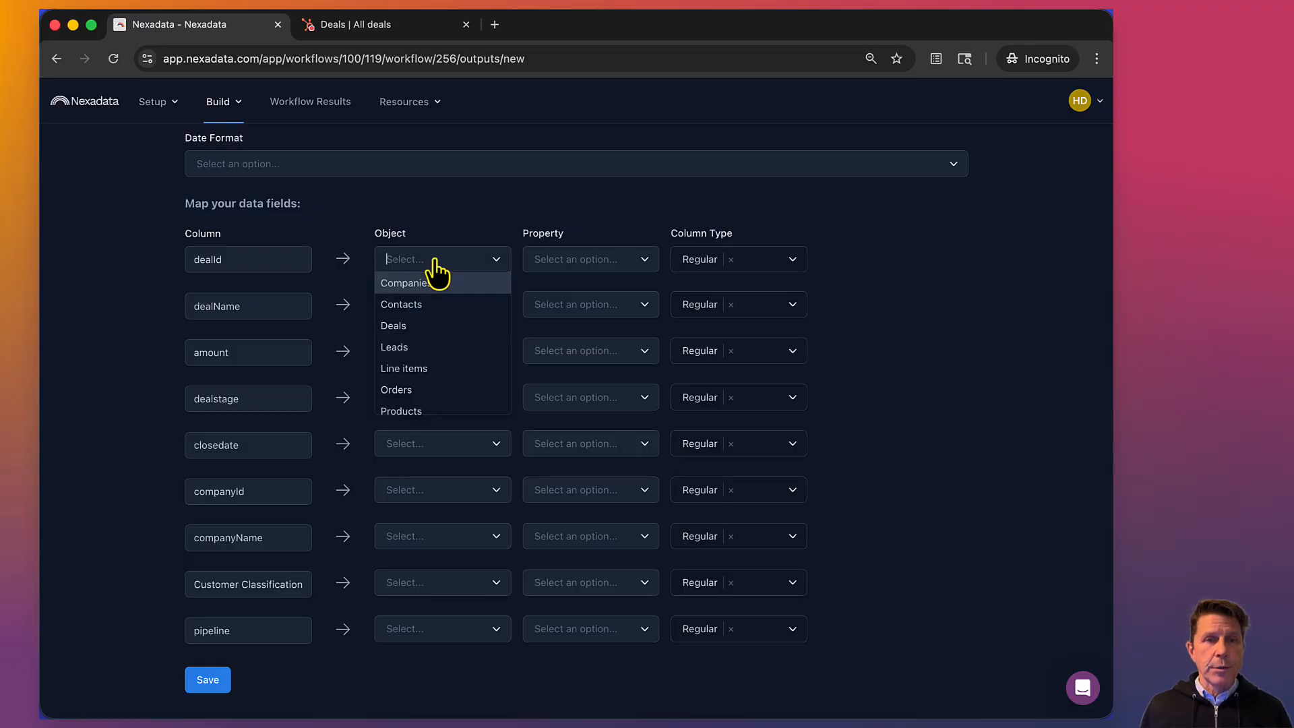
click(408, 325)
scroll(408, 402, down, 3)
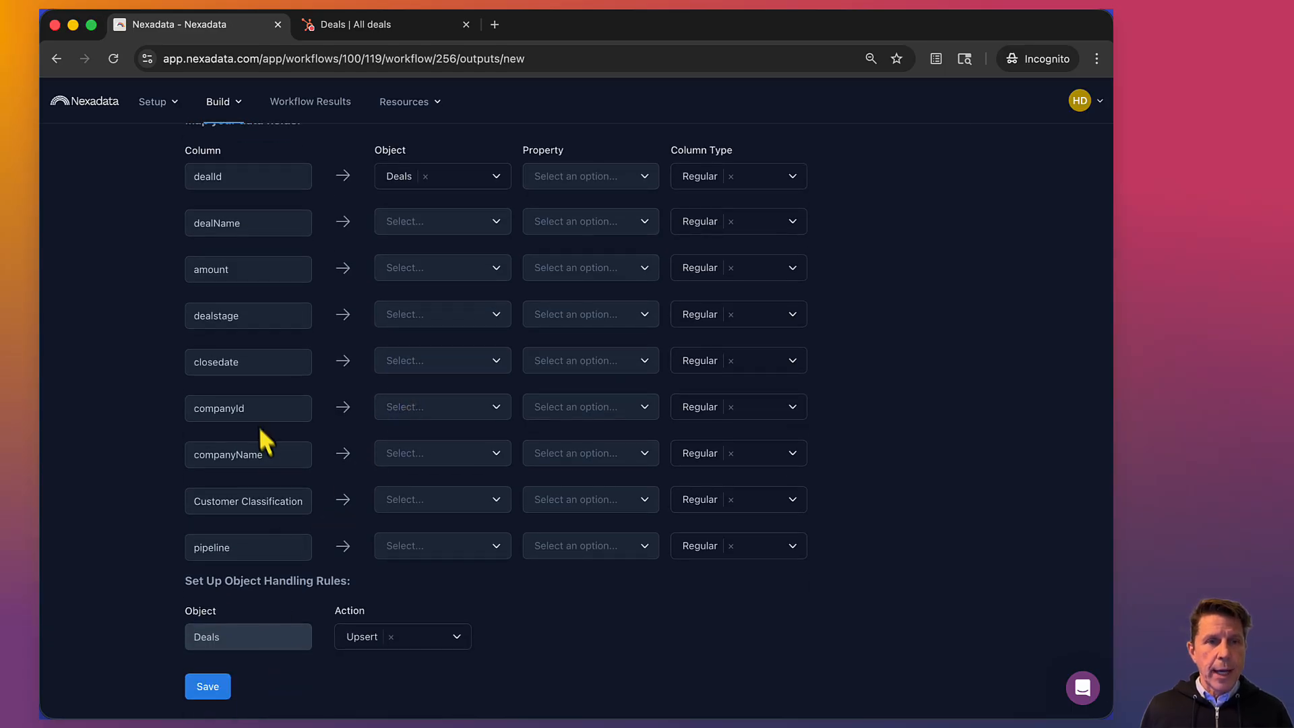
click(426, 413)
click(418, 430)
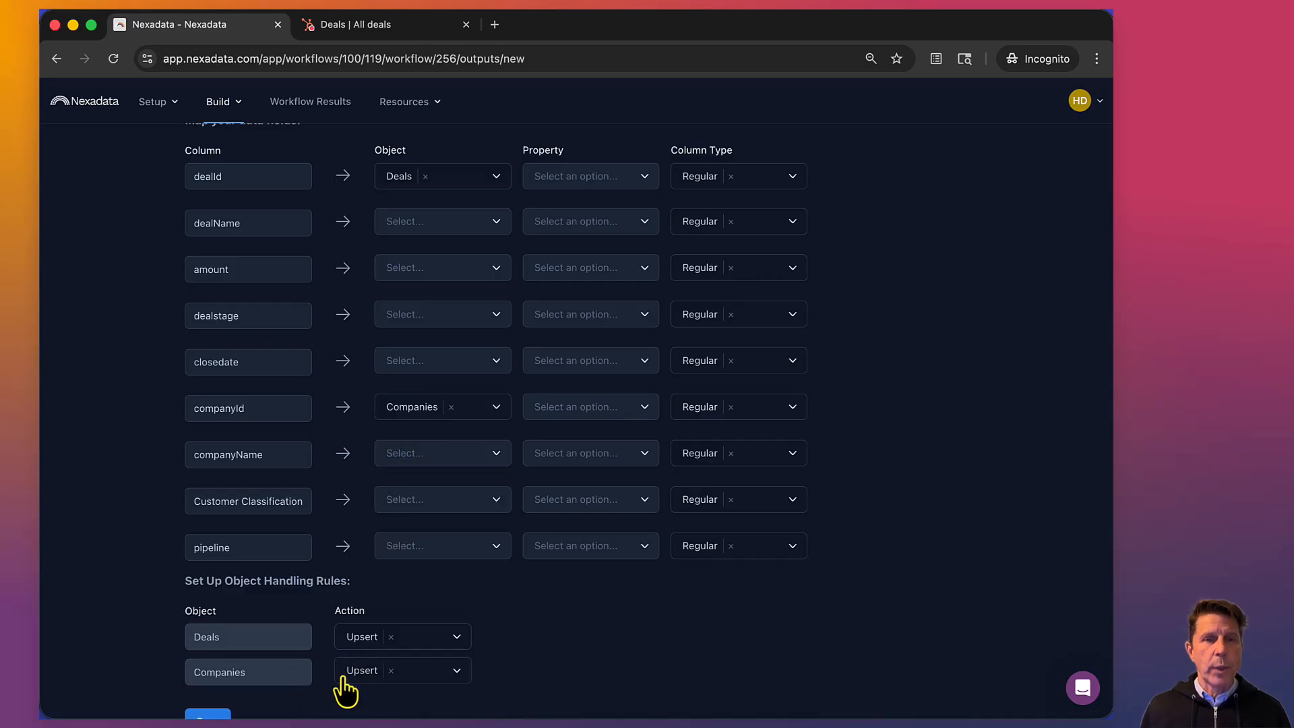
Assign the dealName, amount, dealstage and closedate columns to the Deals object
click(432, 224)
click(397, 288)
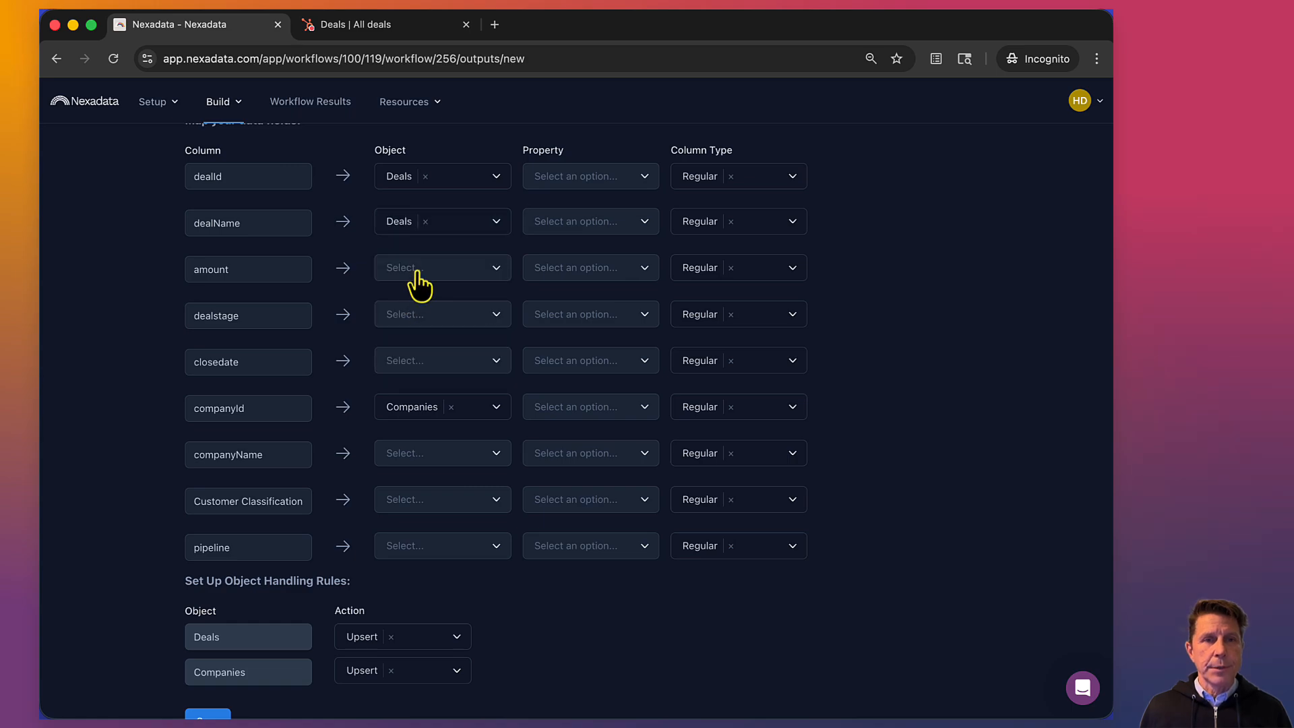
click(416, 269)
click(398, 335)
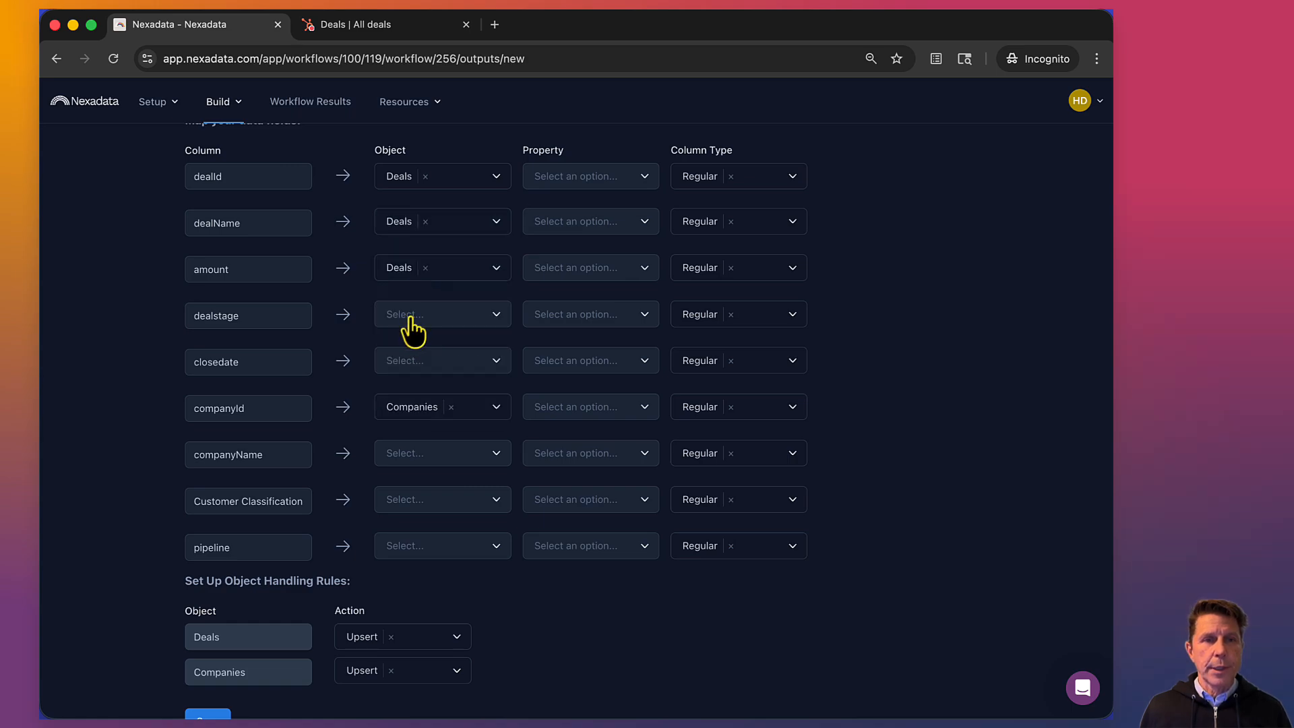
click(413, 318)
click(396, 382)
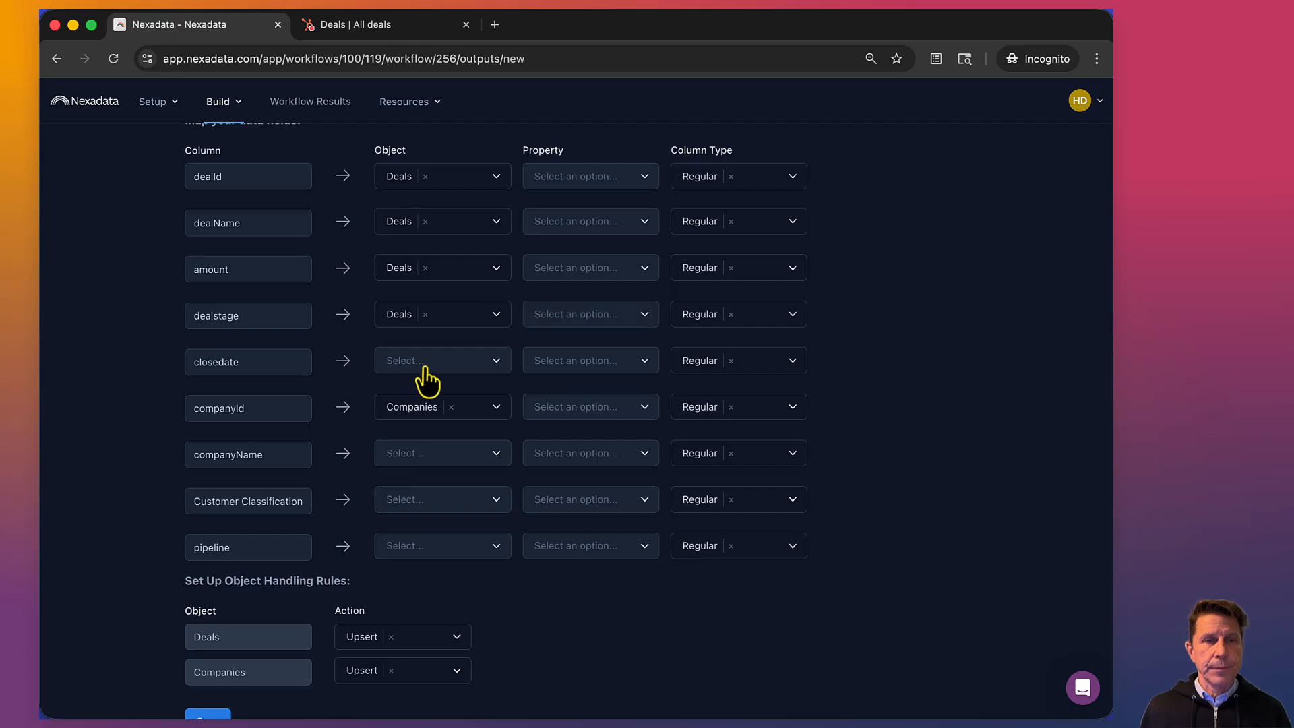
click(425, 367)
click(418, 426)
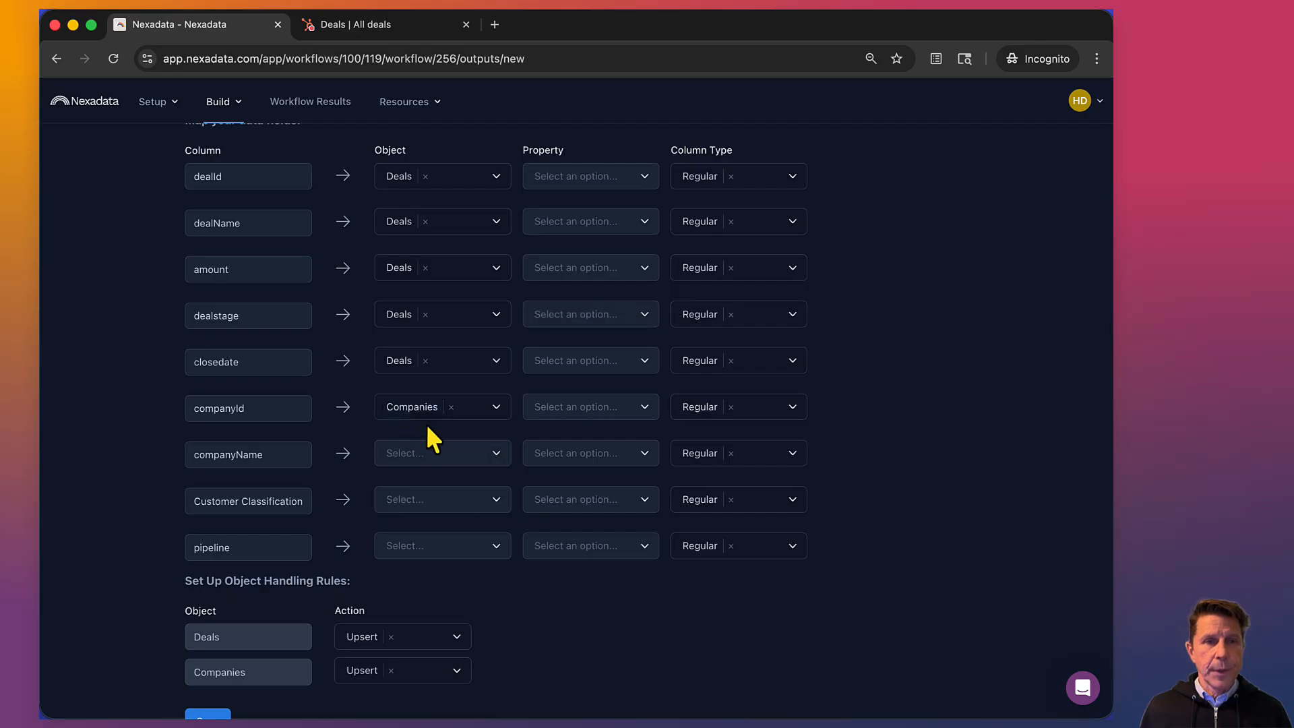
Assign companyName and pipeline to the Companies object and Customer Classification to the Deals object
click(406, 453)
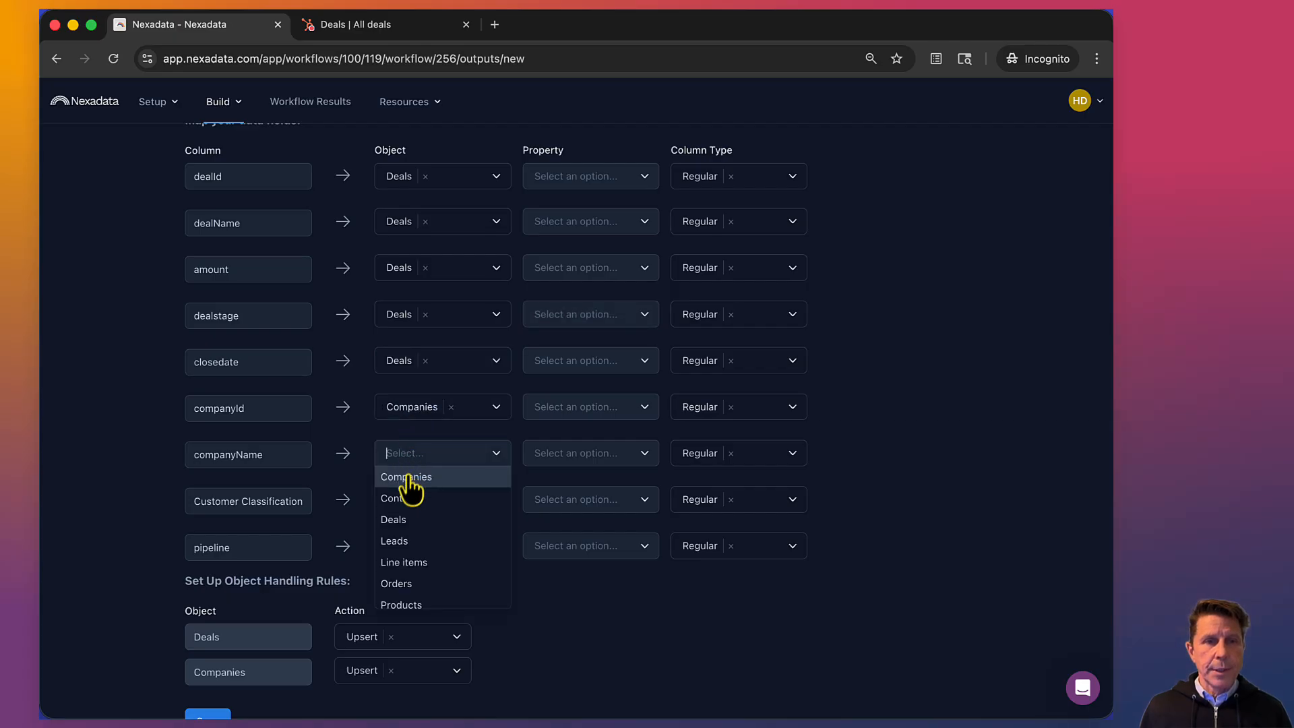
click(407, 478)
click(410, 506)
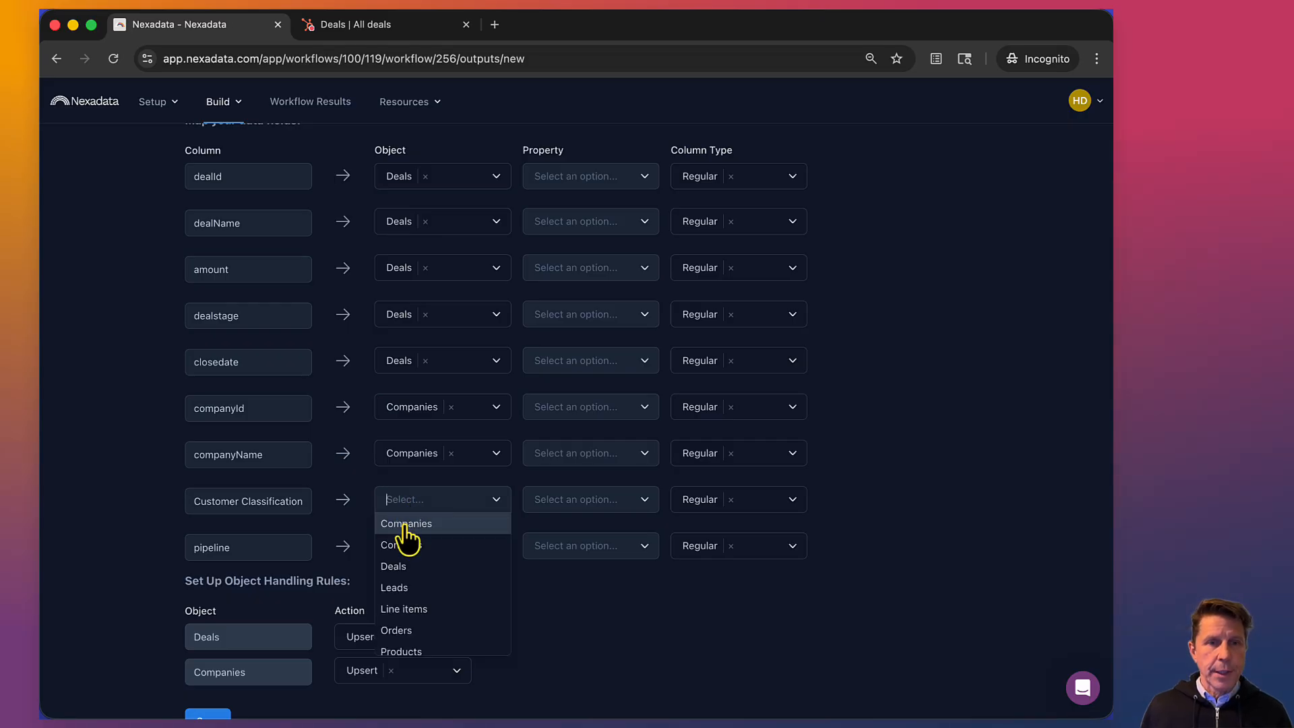
click(409, 567)
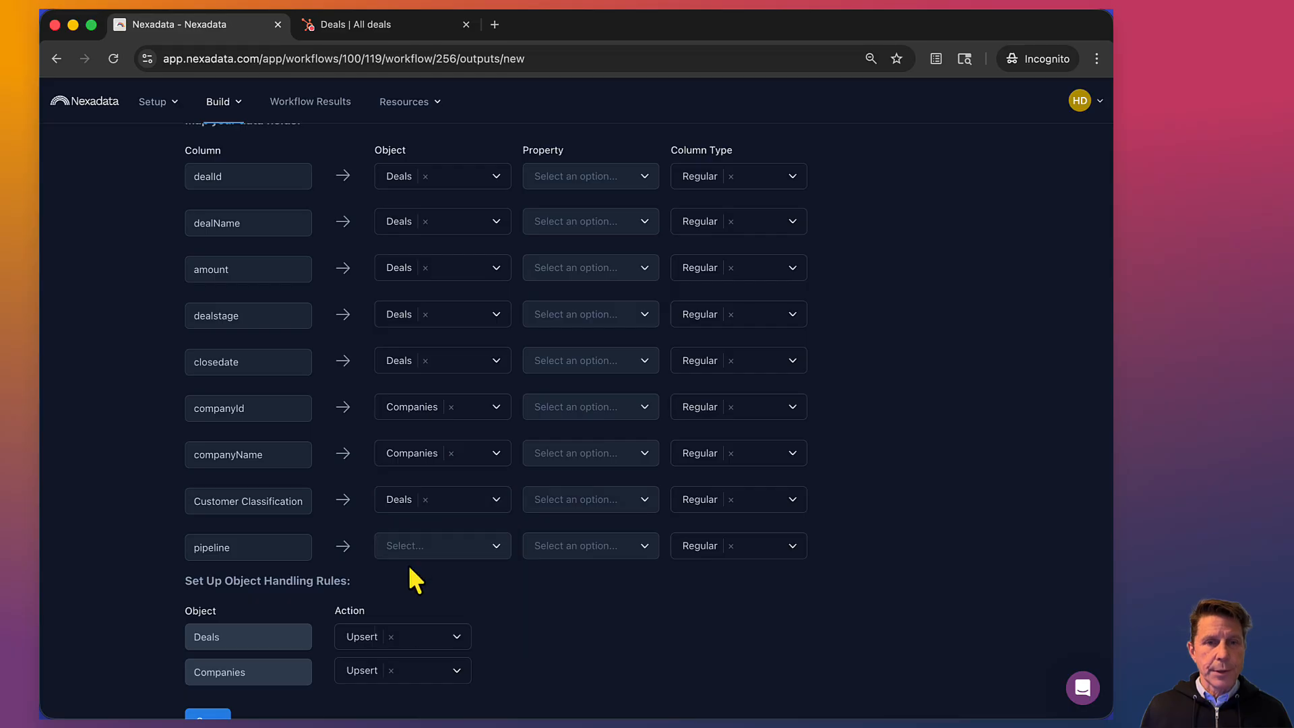
click(401, 556)
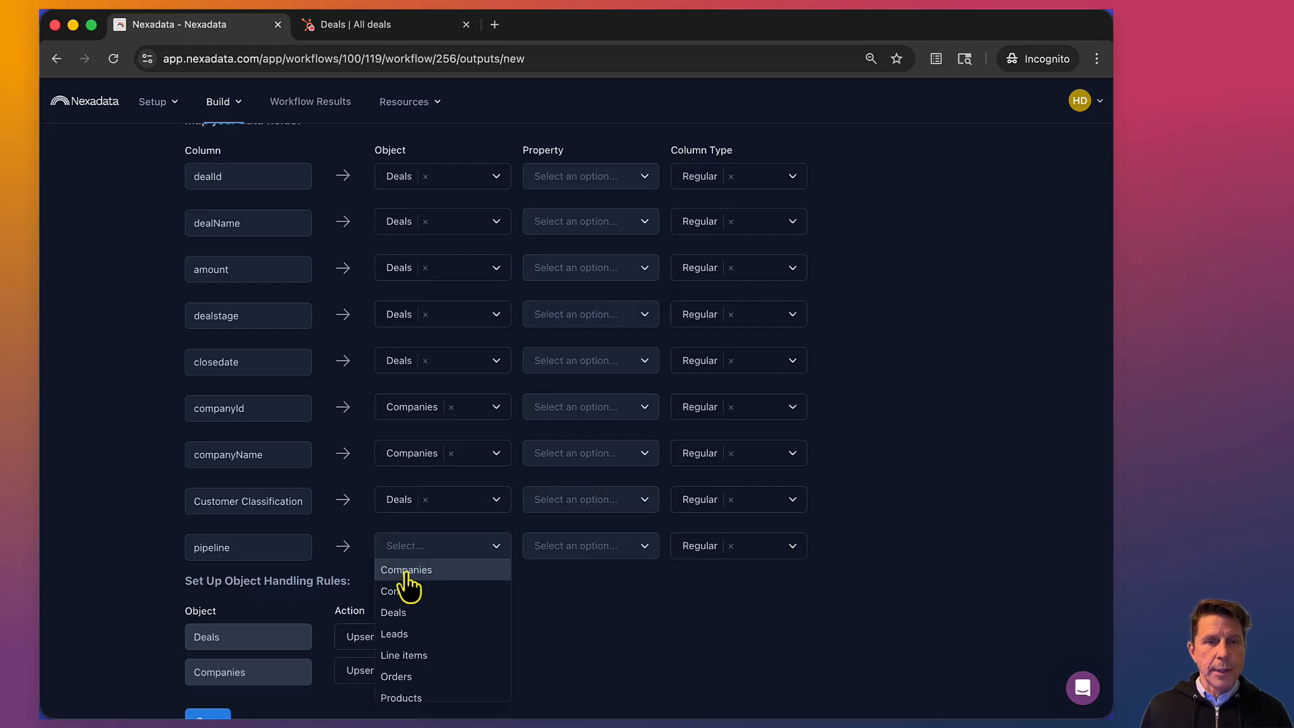
click(409, 587)
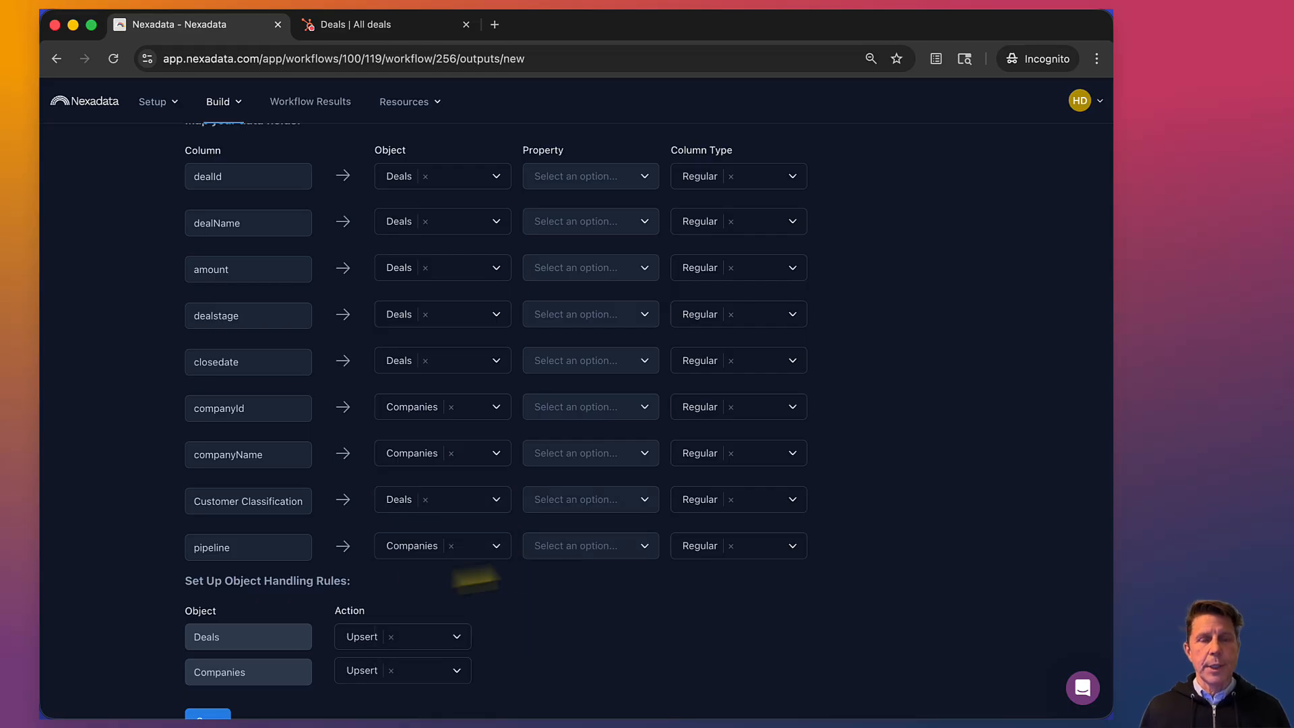
Map dealId to the External system ID property with HubSpot Alternate ID as its column type
scroll(629, 241, up, 1)
click(626, 225)
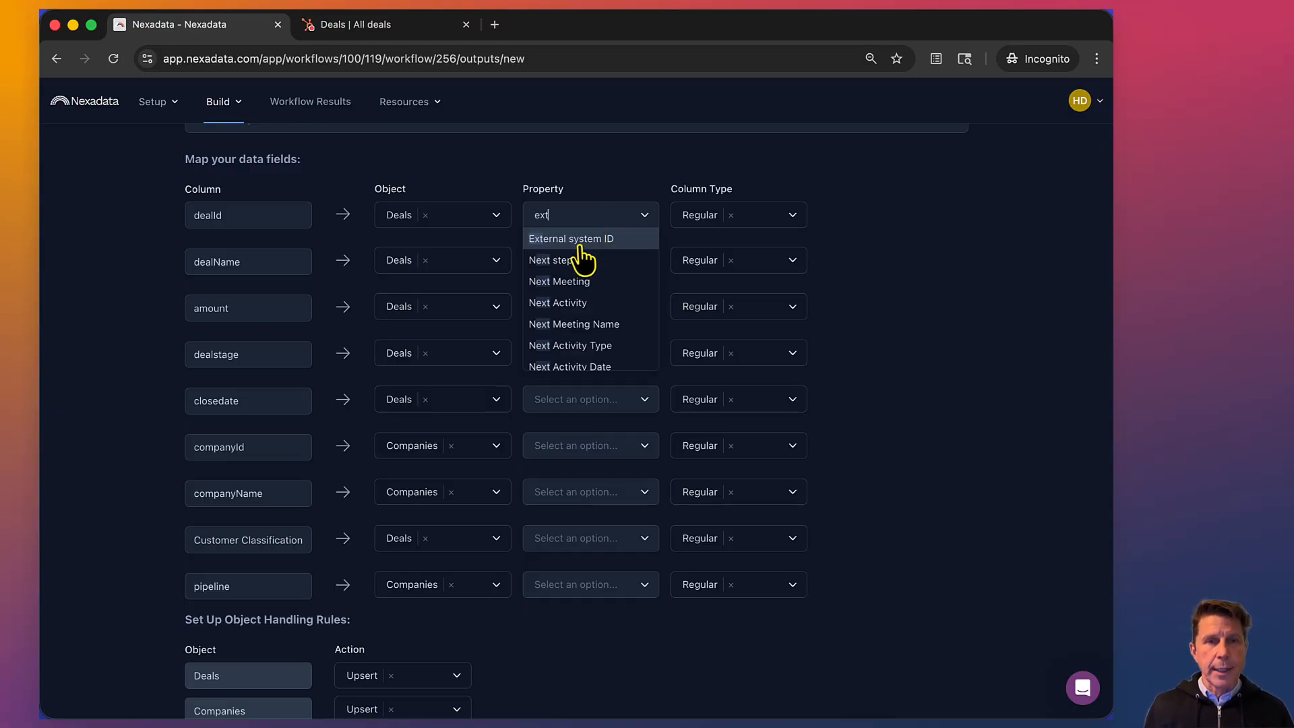
click(579, 242)
click(749, 220)
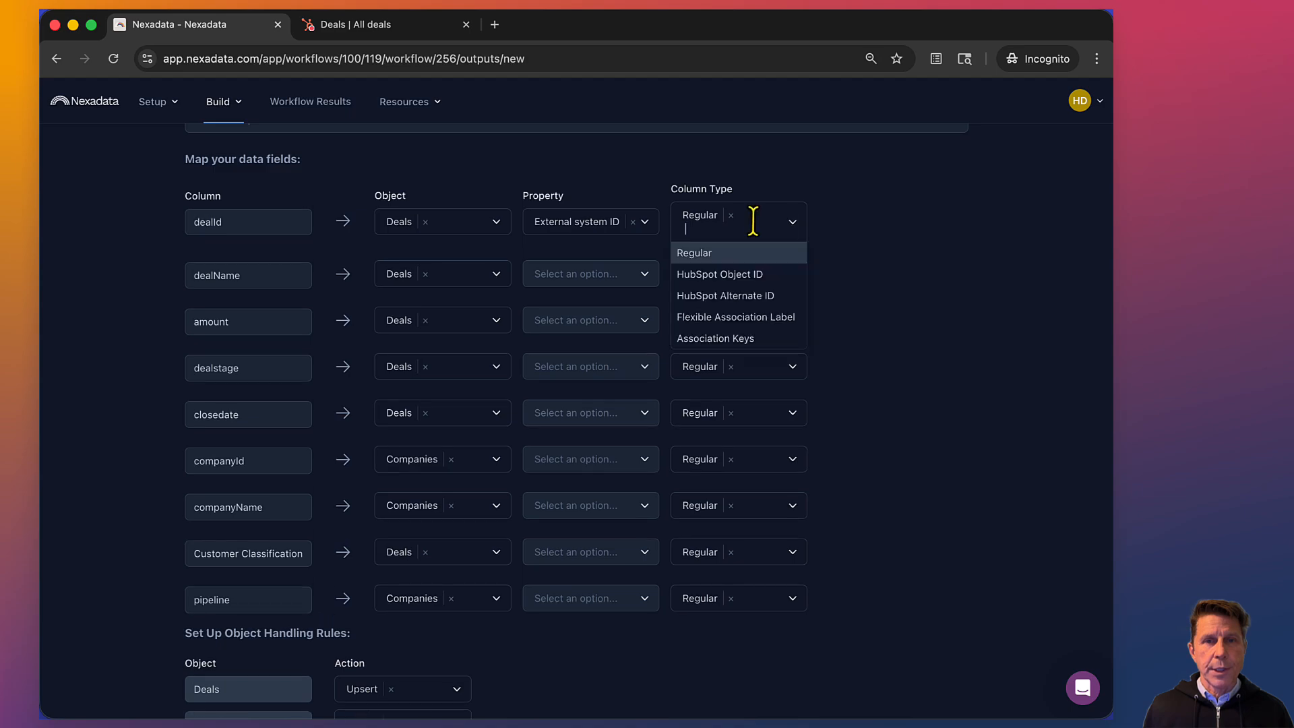
click(750, 297)
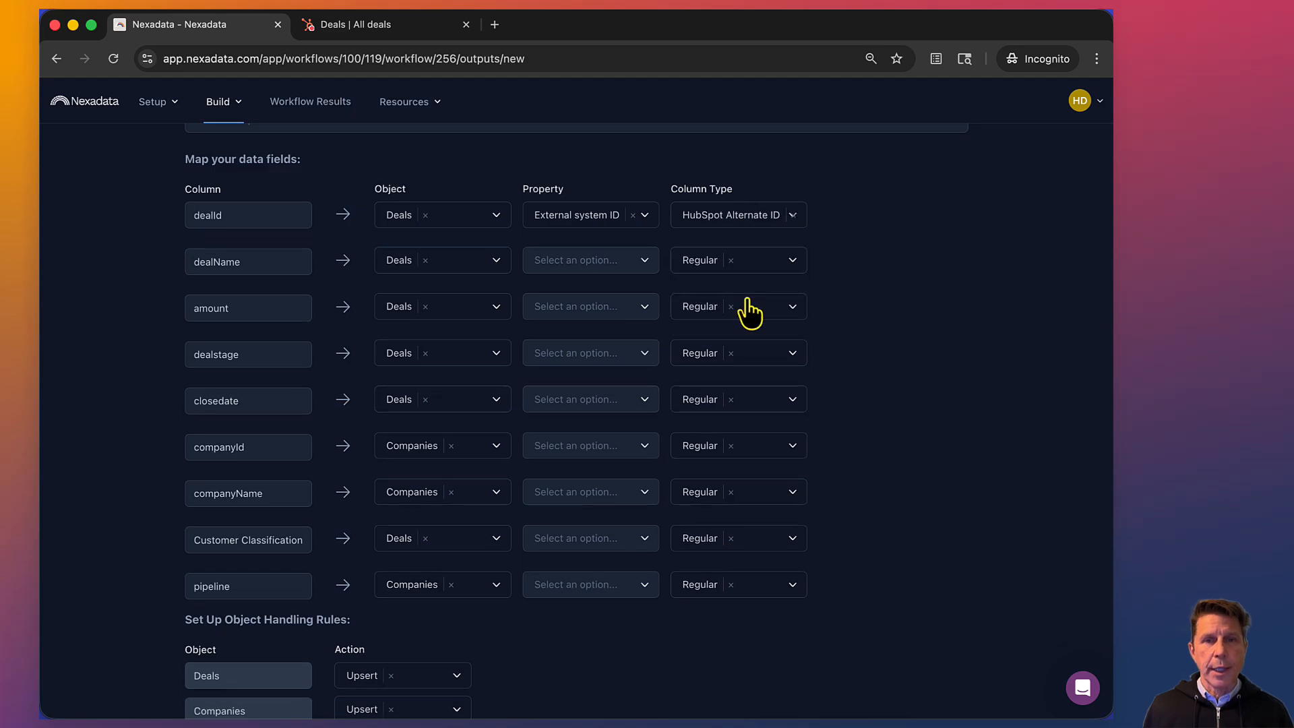
Map dealName to the Deal Name property and amount to the Amount property
click(560, 270)
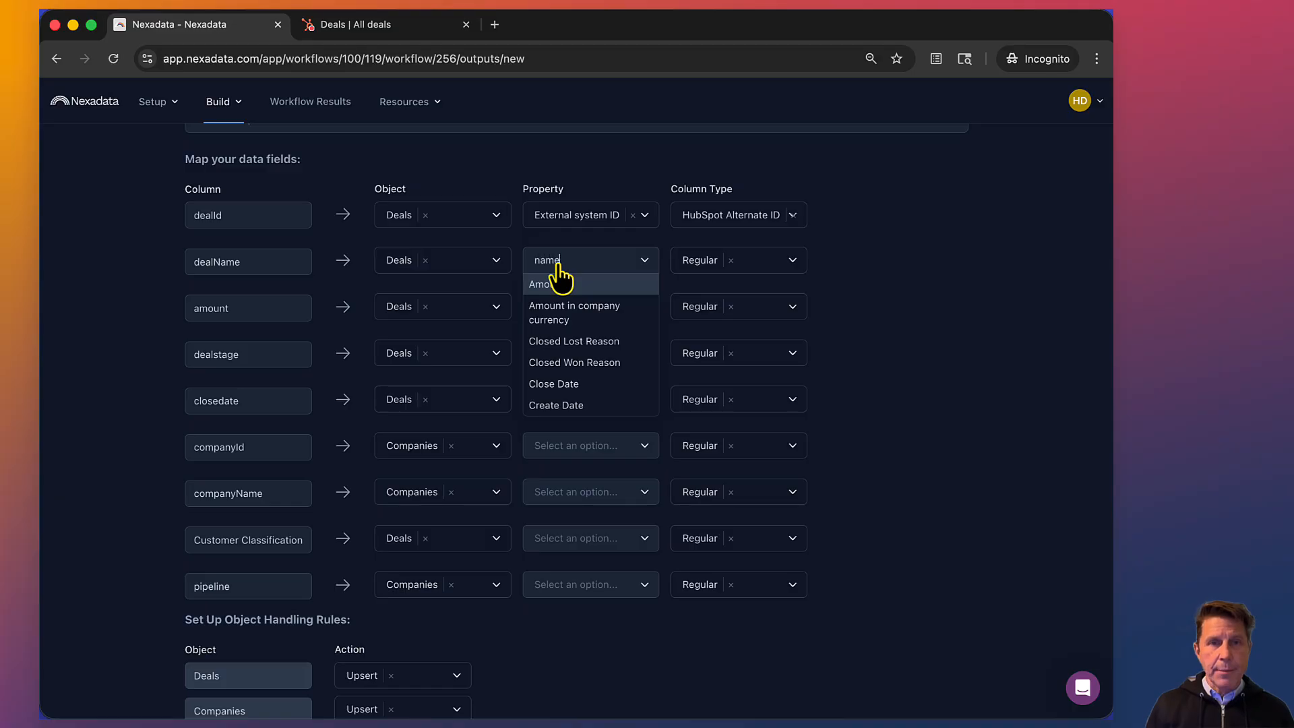
click(559, 284)
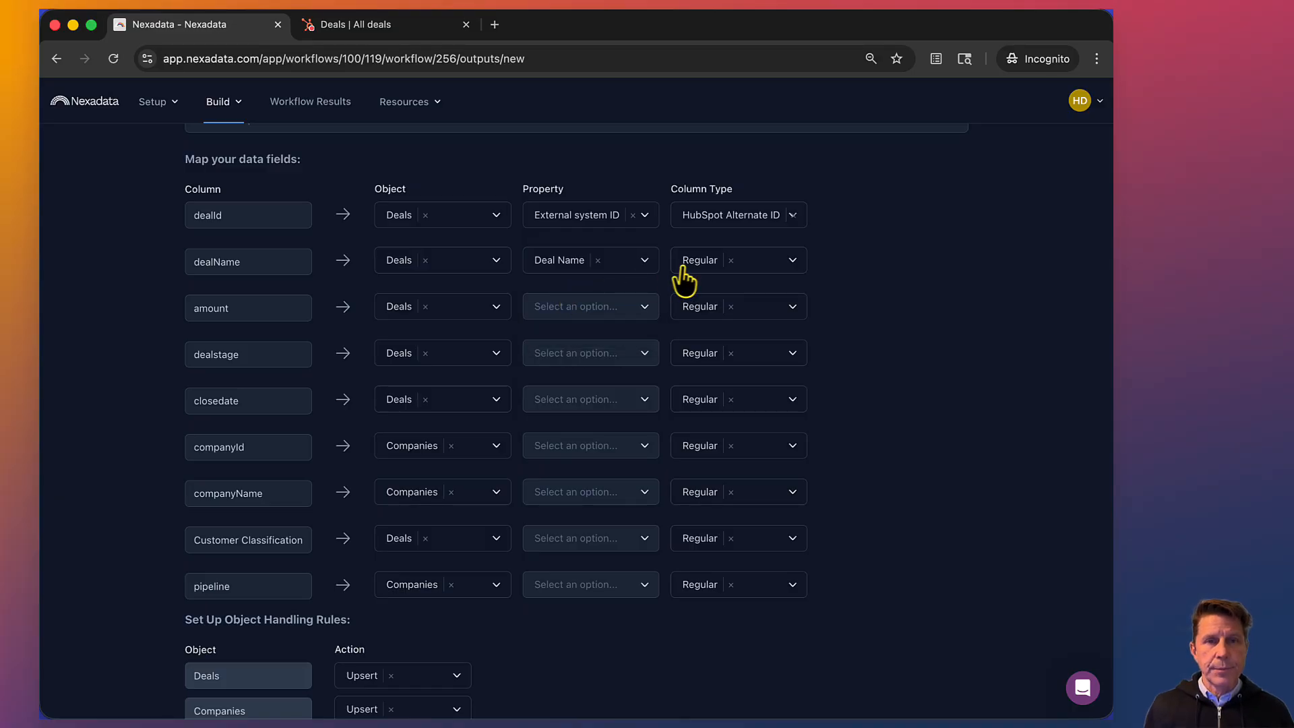
click(554, 310)
text(a)
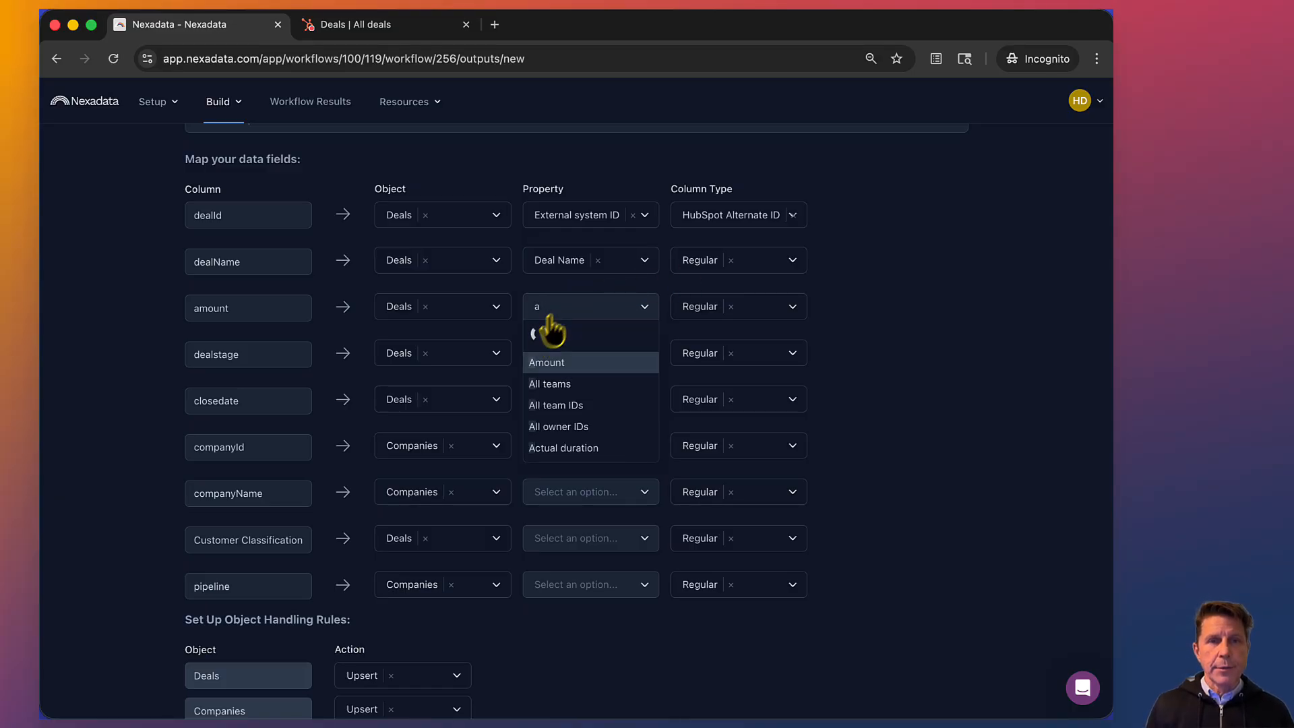
click(549, 329)
Map dealstage to the Deal Stage property and closedate to the Close Date property
click(549, 364)
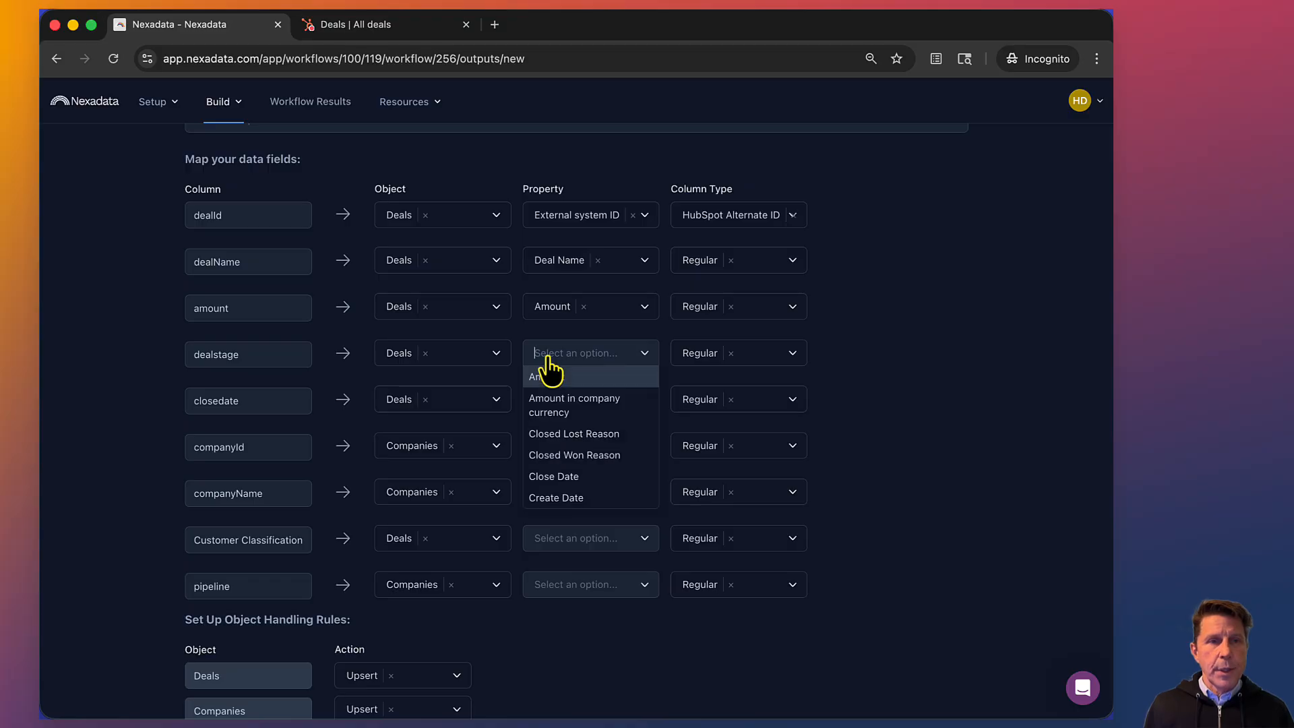
text(sta)
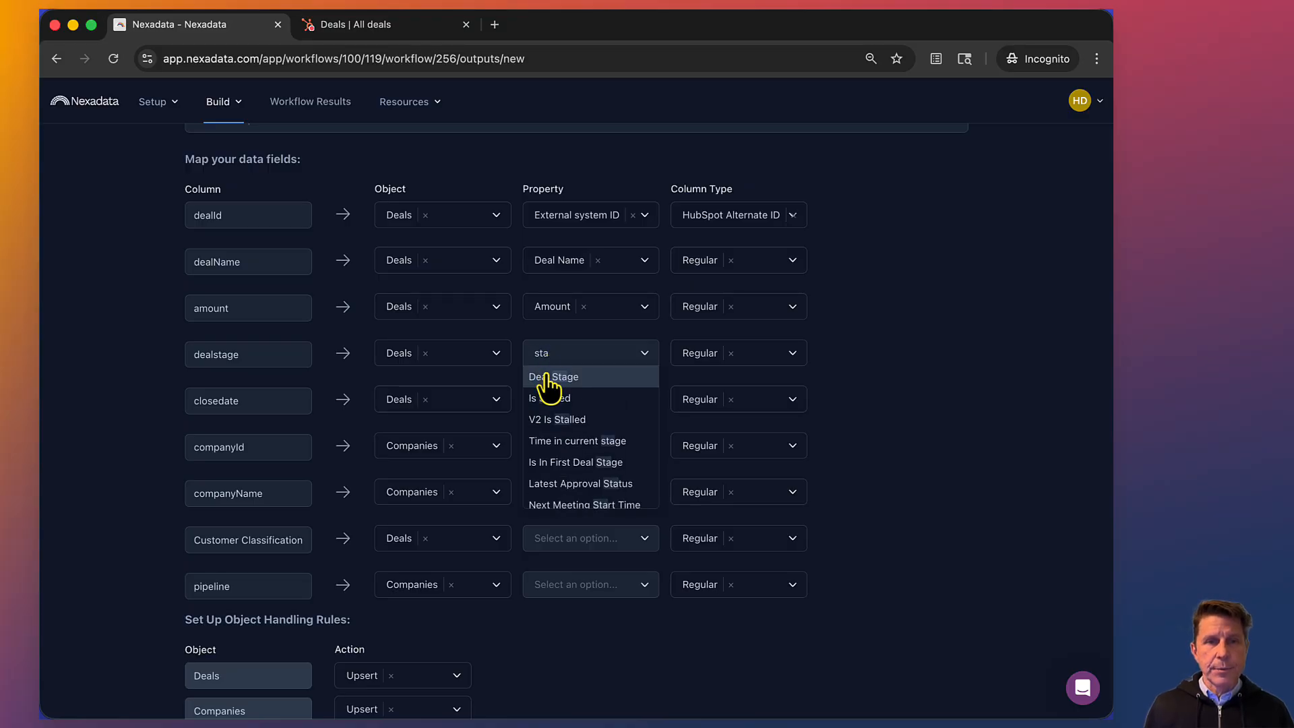
click(547, 374)
click(552, 404)
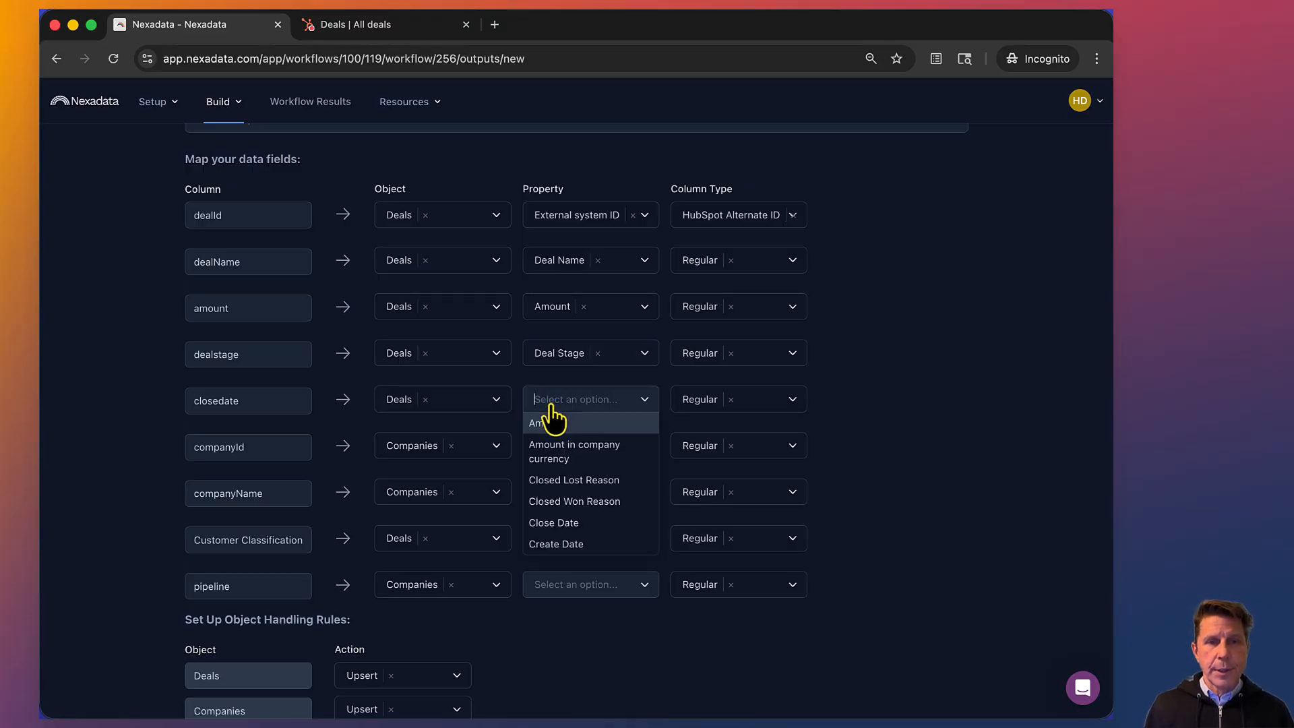
text(clo)
click(550, 422)
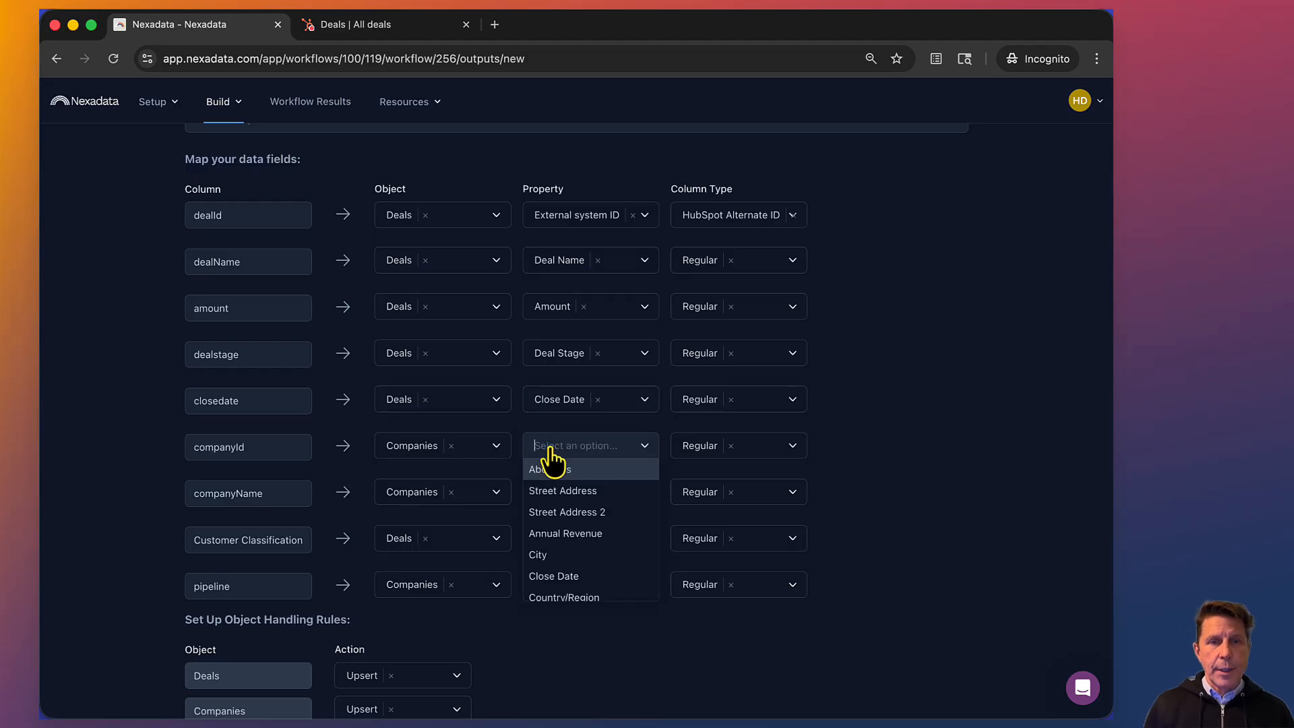
Map companyId to the External system ID property with HubSpot Alternate ID as its column type
click(550, 446)
text(e)
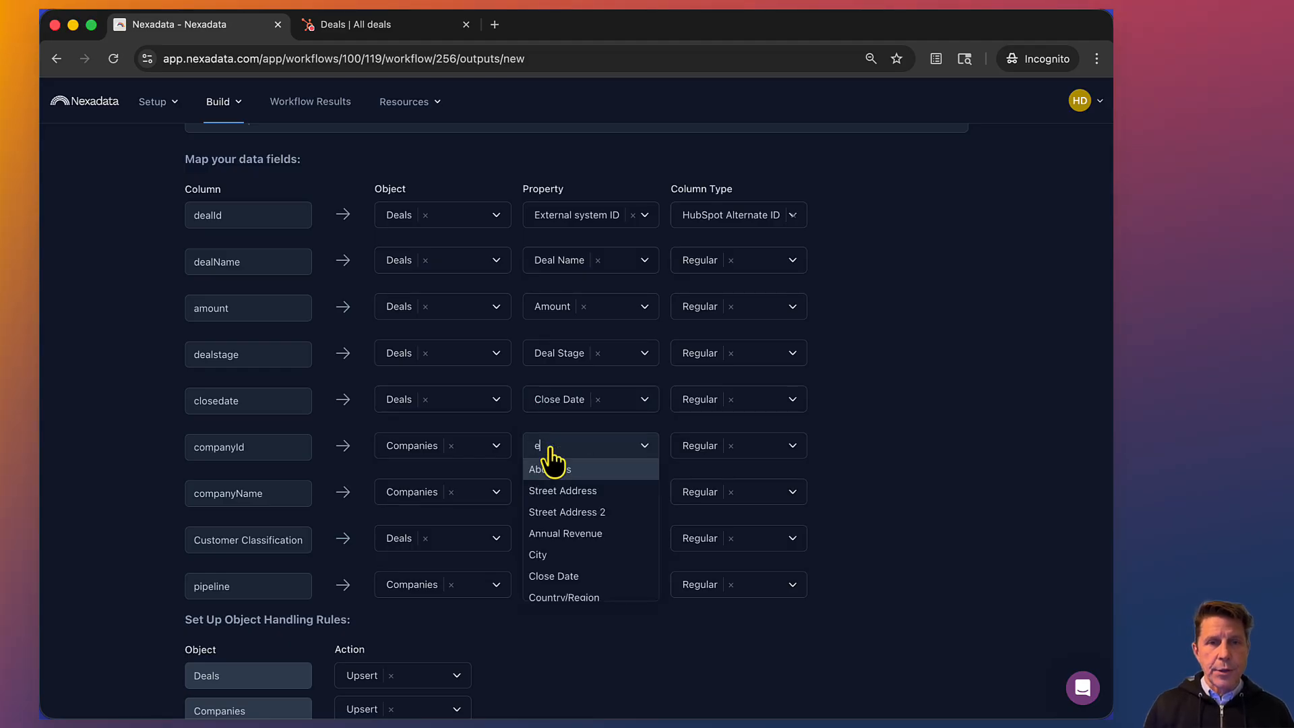
text(xt)
click(564, 469)
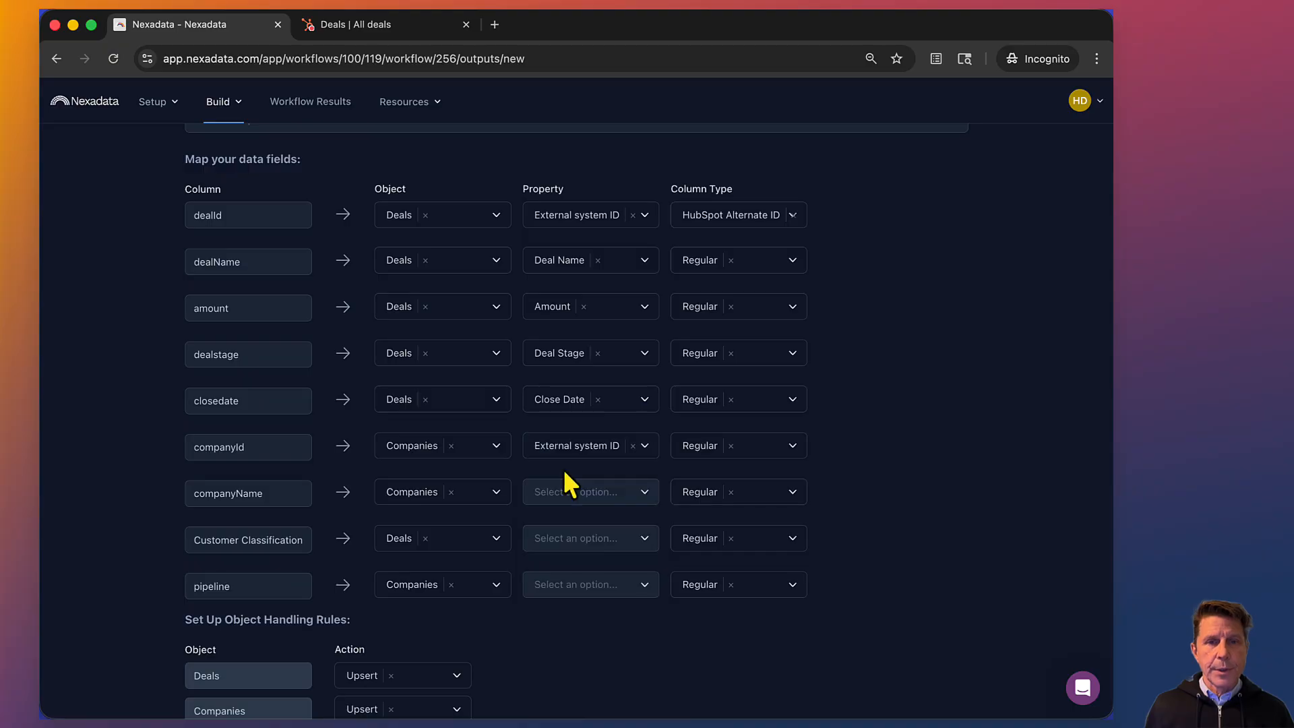
click(711, 446)
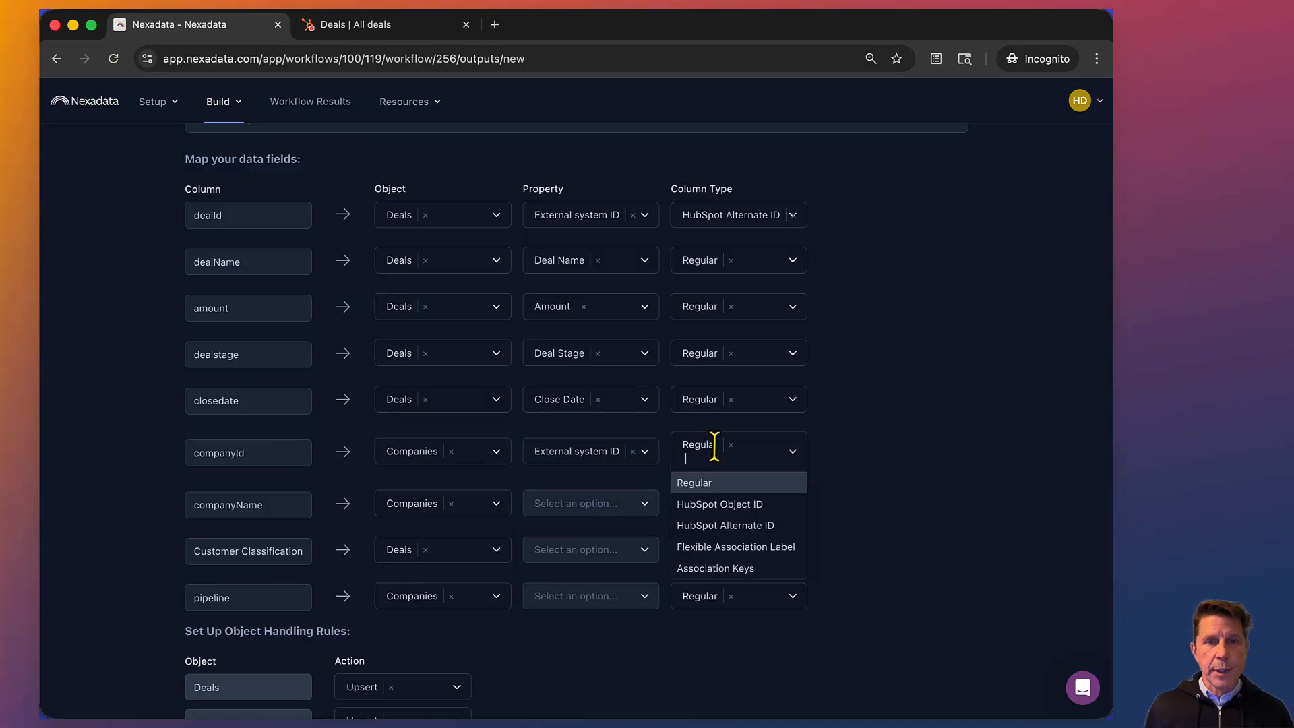
click(716, 527)
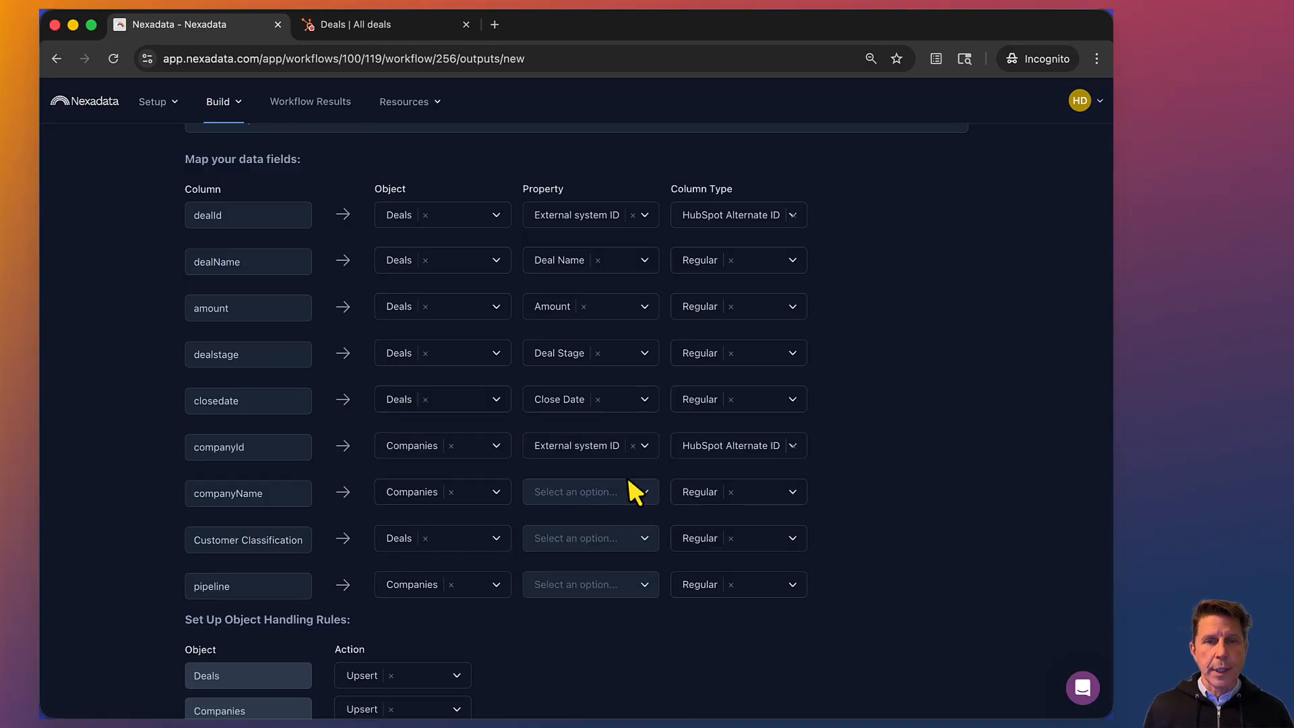
Map the companyName column to the Company name property of the Companies object
click(552, 493)
text(nam)
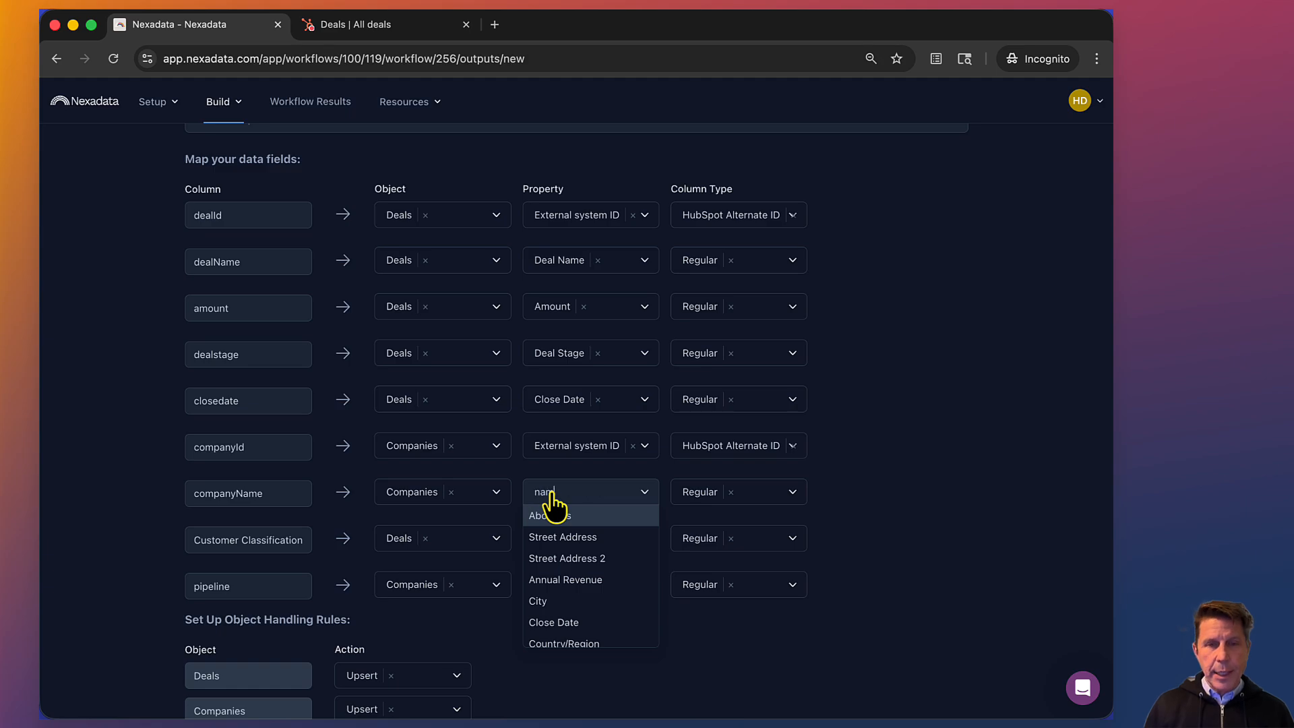
text(e)
click(553, 515)
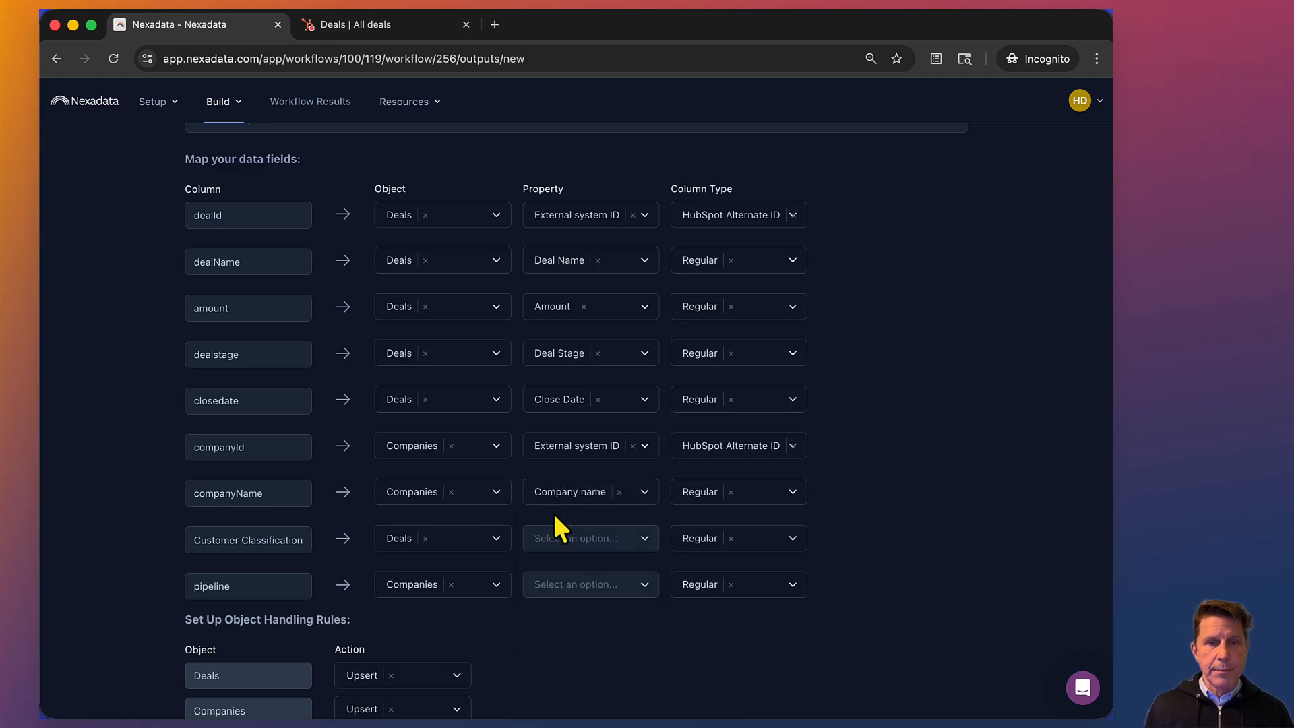
click(542, 543)
text(cu)
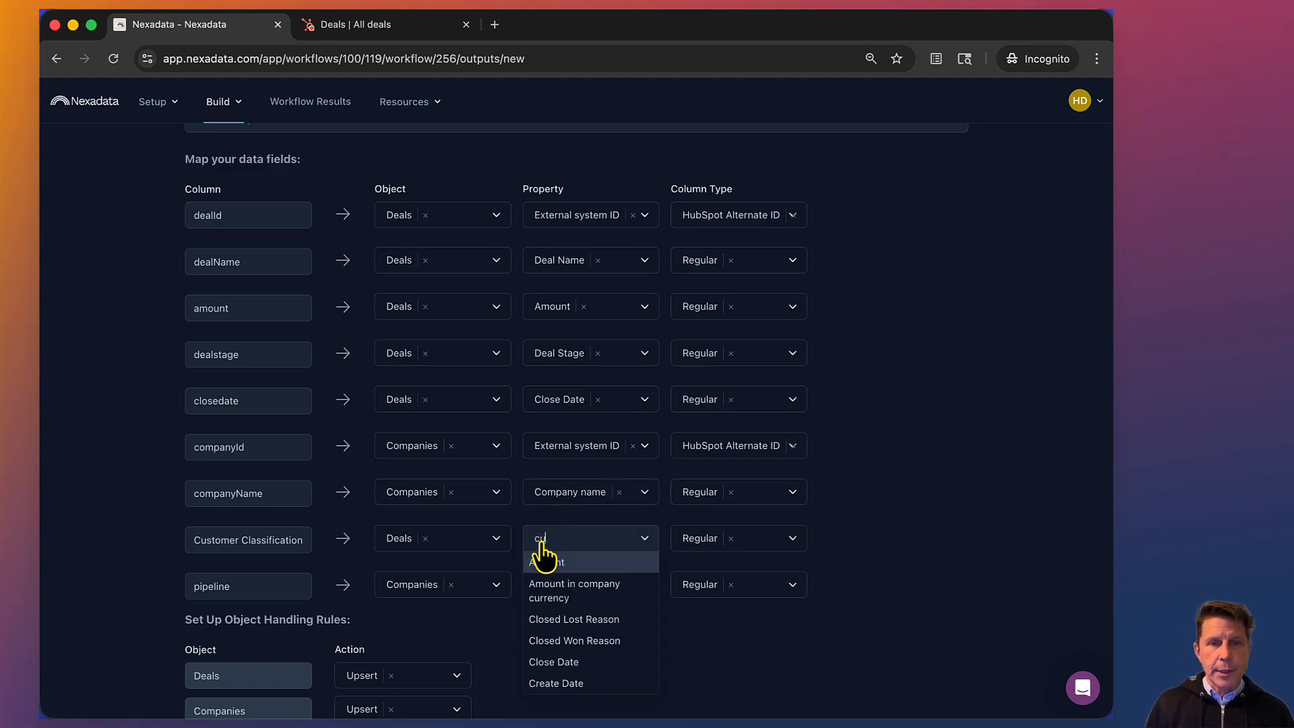
text(st)
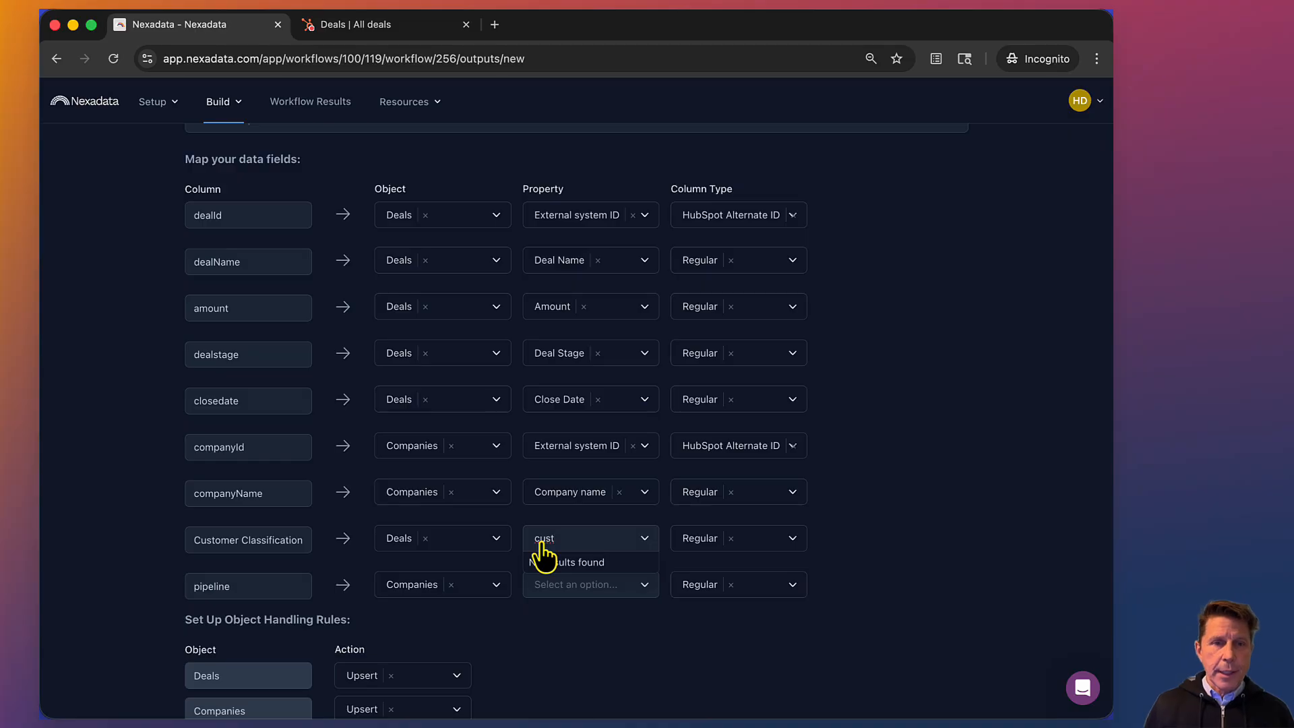
key(BackSpace)
key(BackSpace)
click(497, 537)
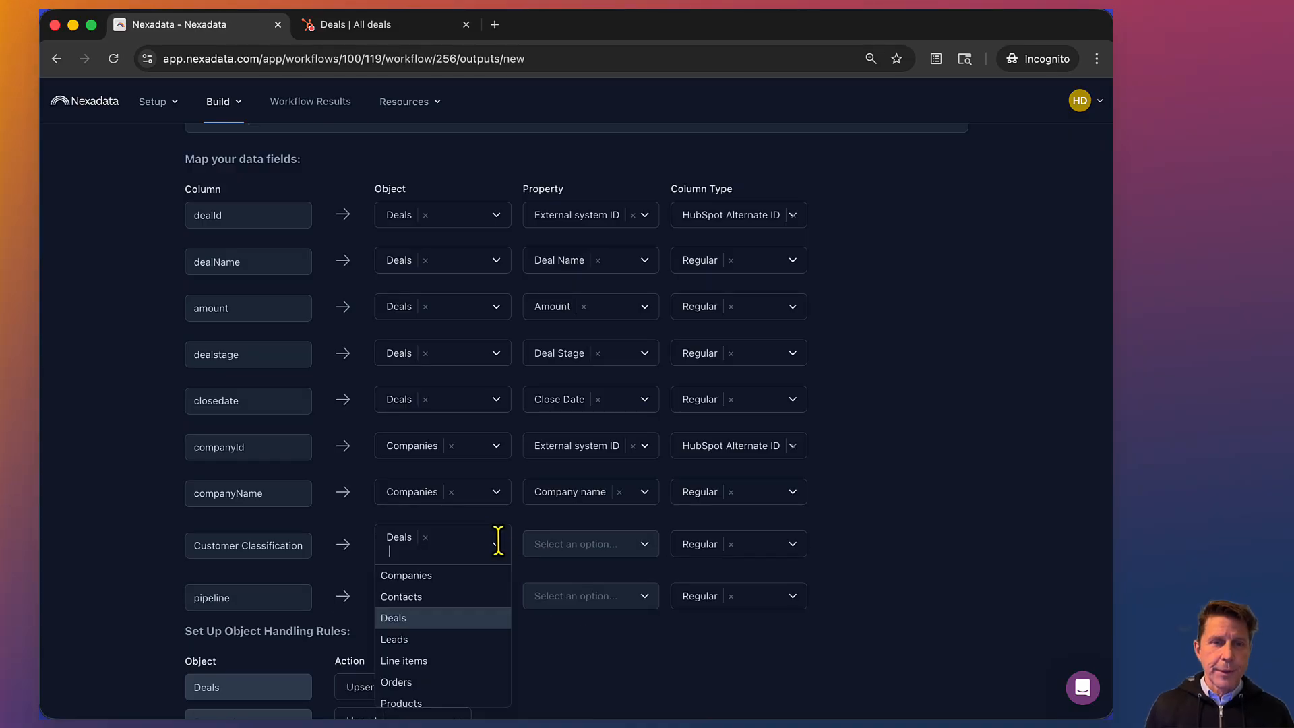
click(457, 575)
click(554, 541)
text(c)
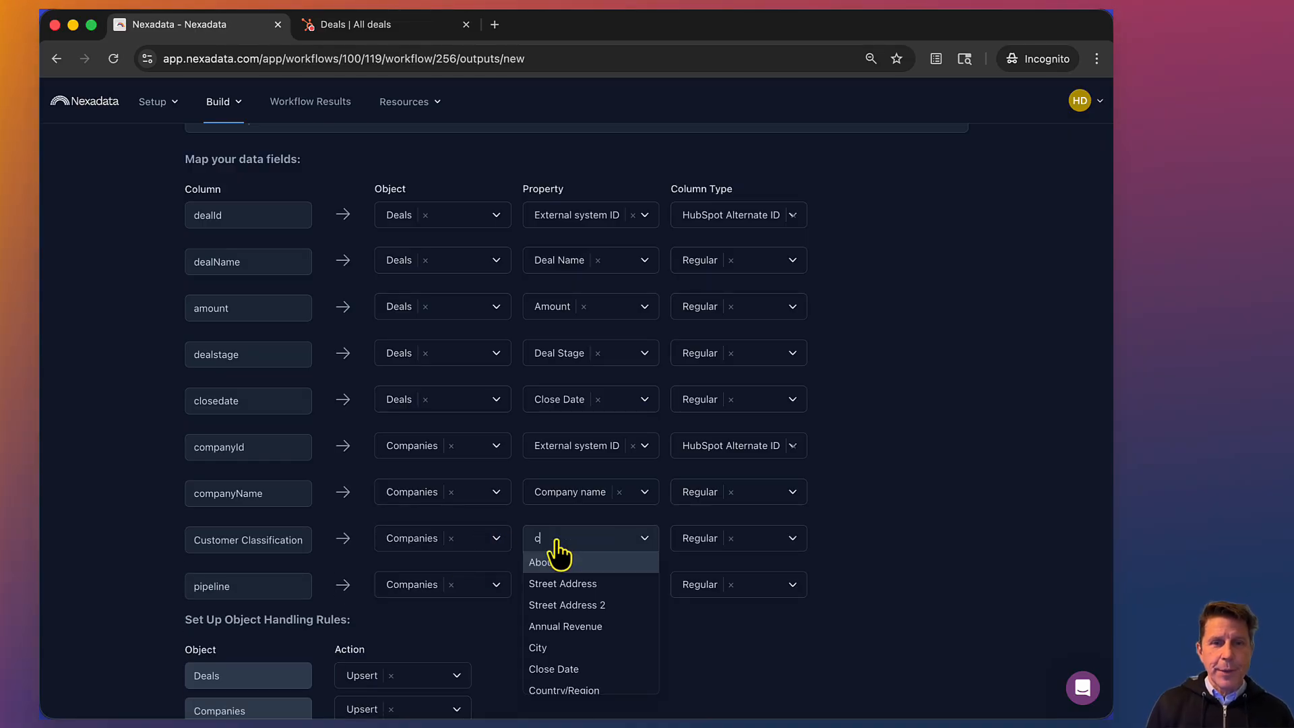
text(us)
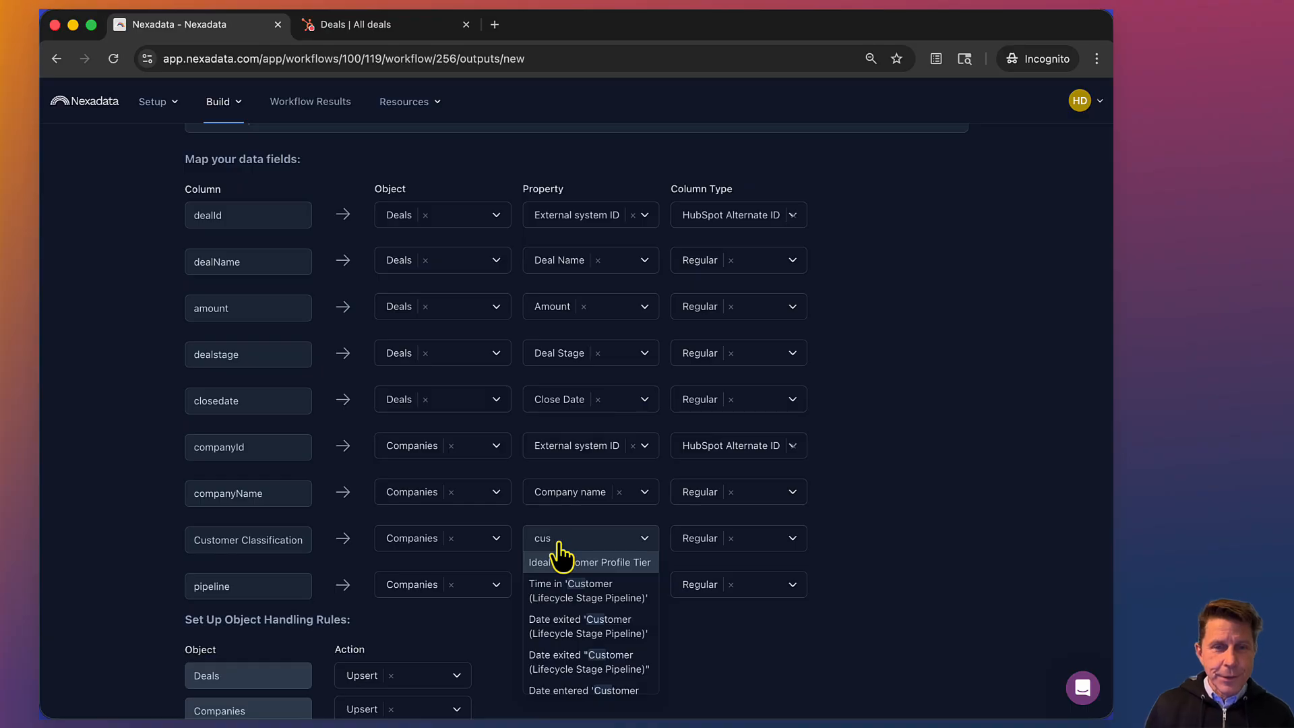
text(tomer)
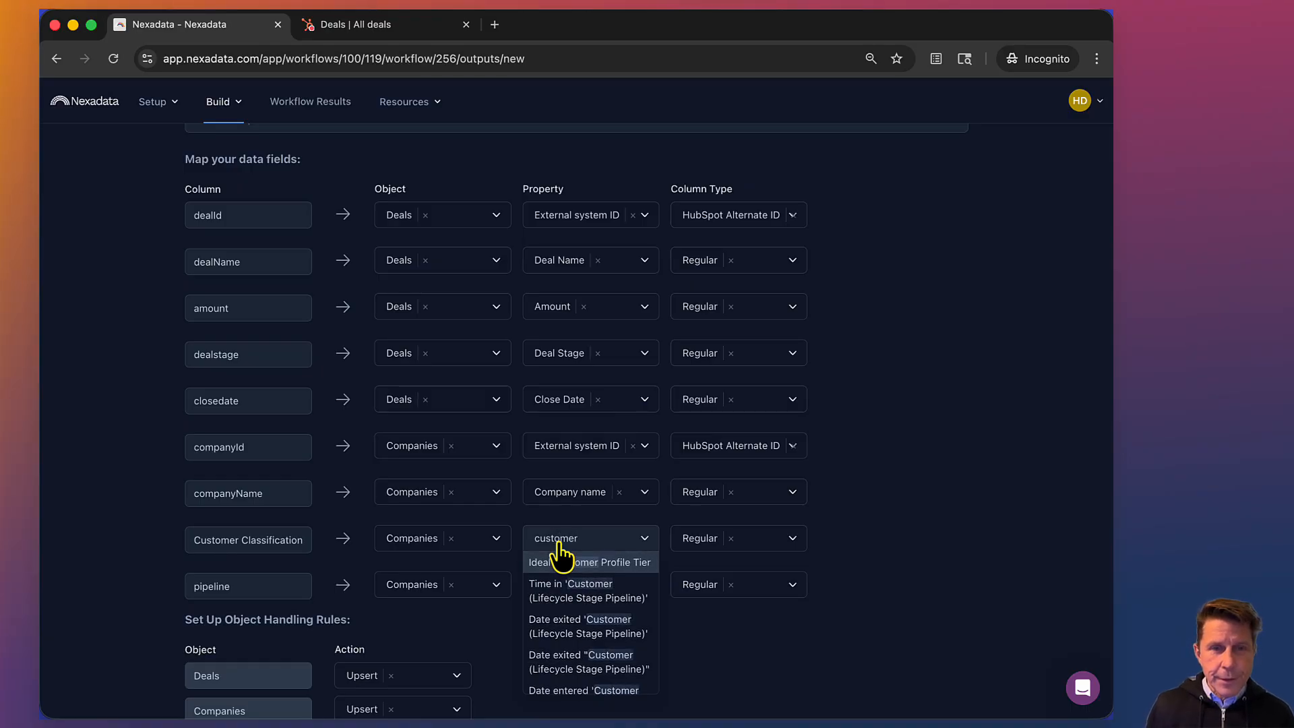
key(super+a)
key(BackSpace)
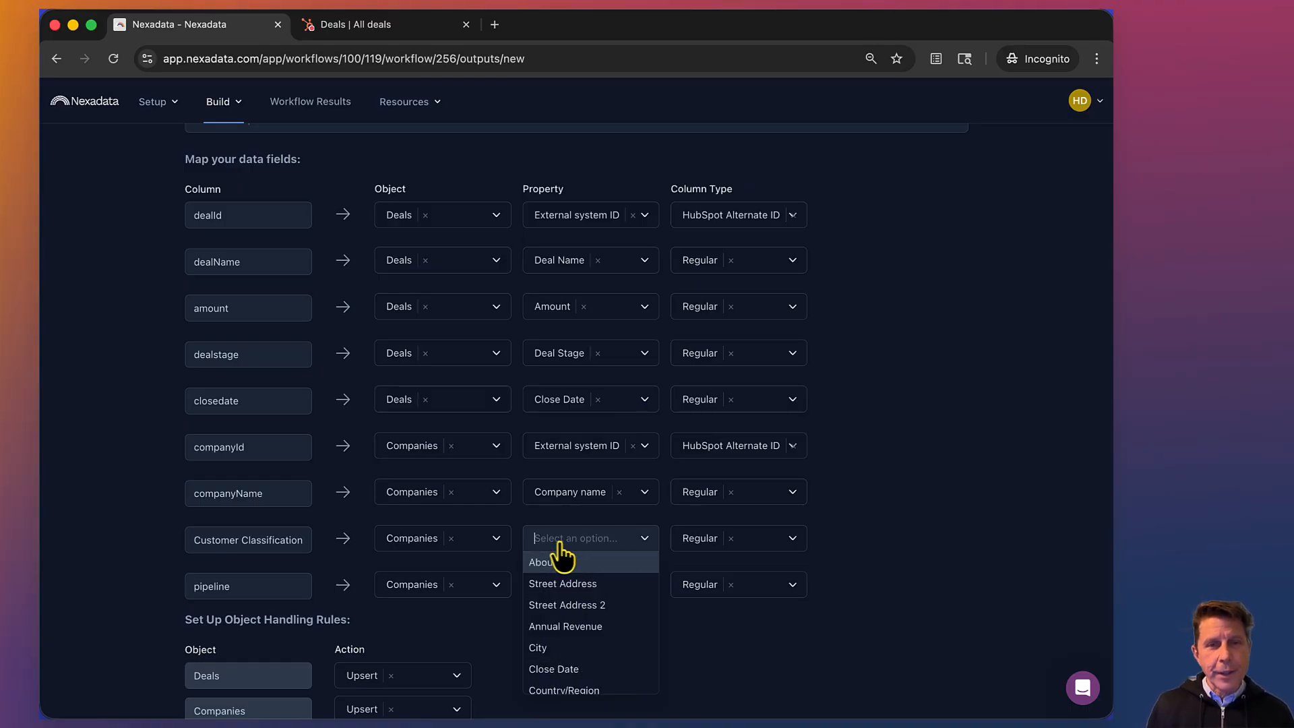
click(494, 534)
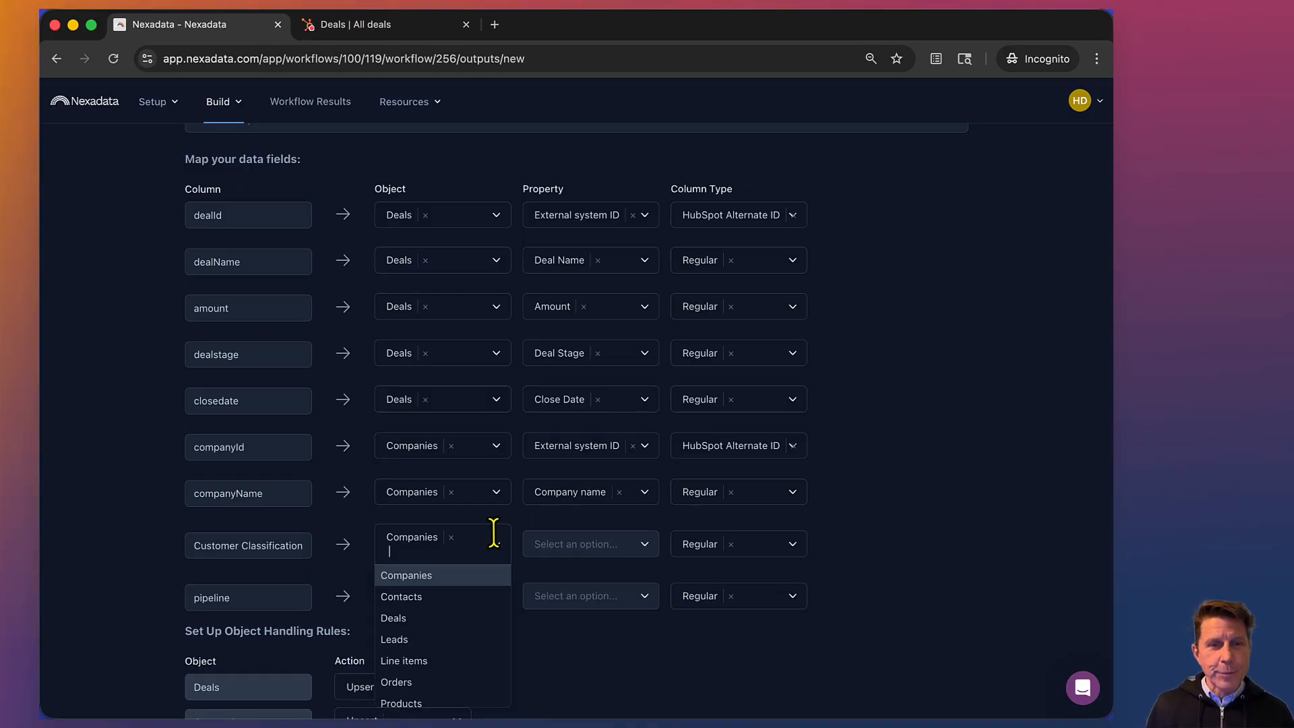
click(419, 616)
Map the Customer Classification column to the Deal classification property of the Deals object
click(577, 544)
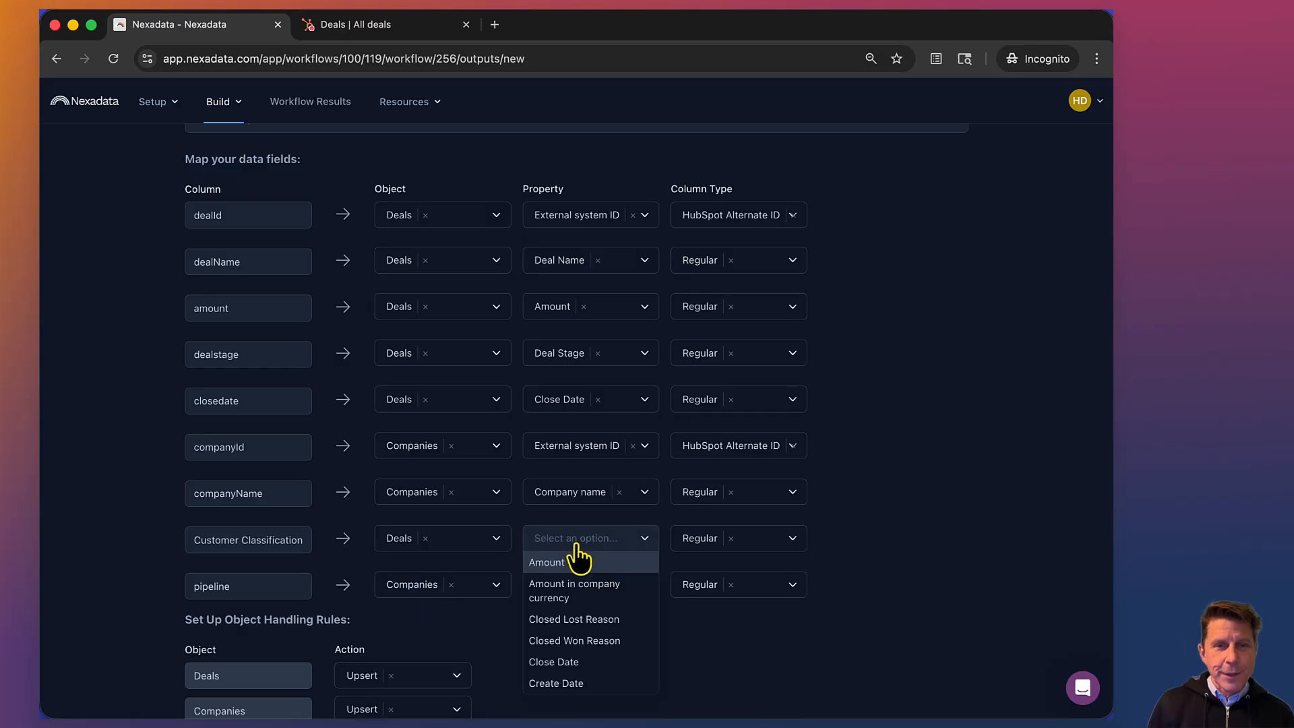
text(class)
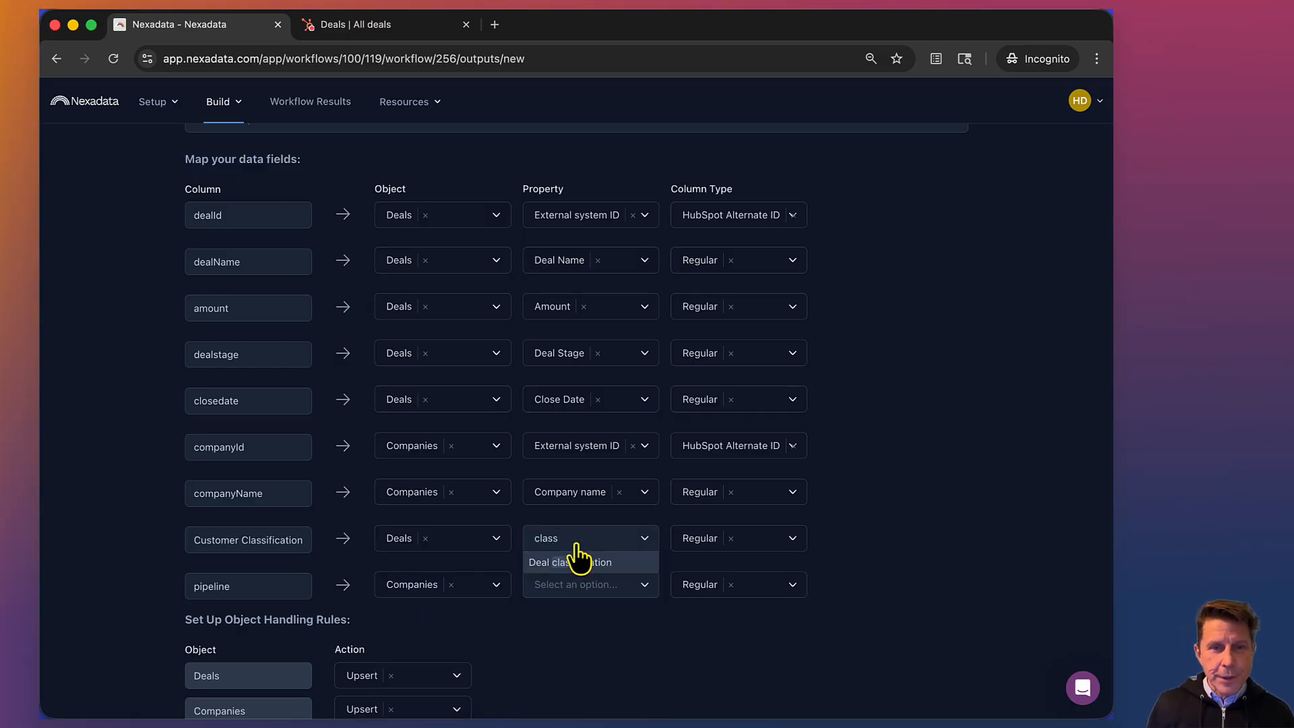
click(566, 563)
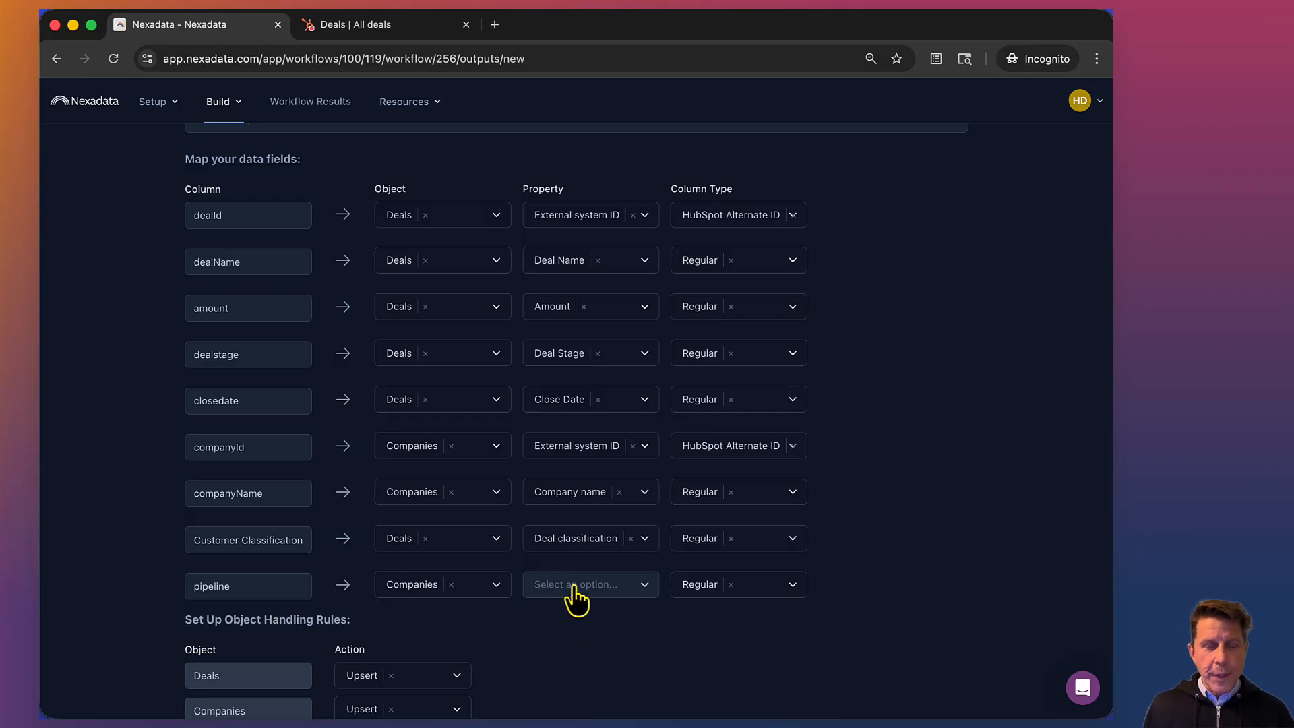
Map the pipeline column to the Pipeline property of the Companies object
click(574, 593)
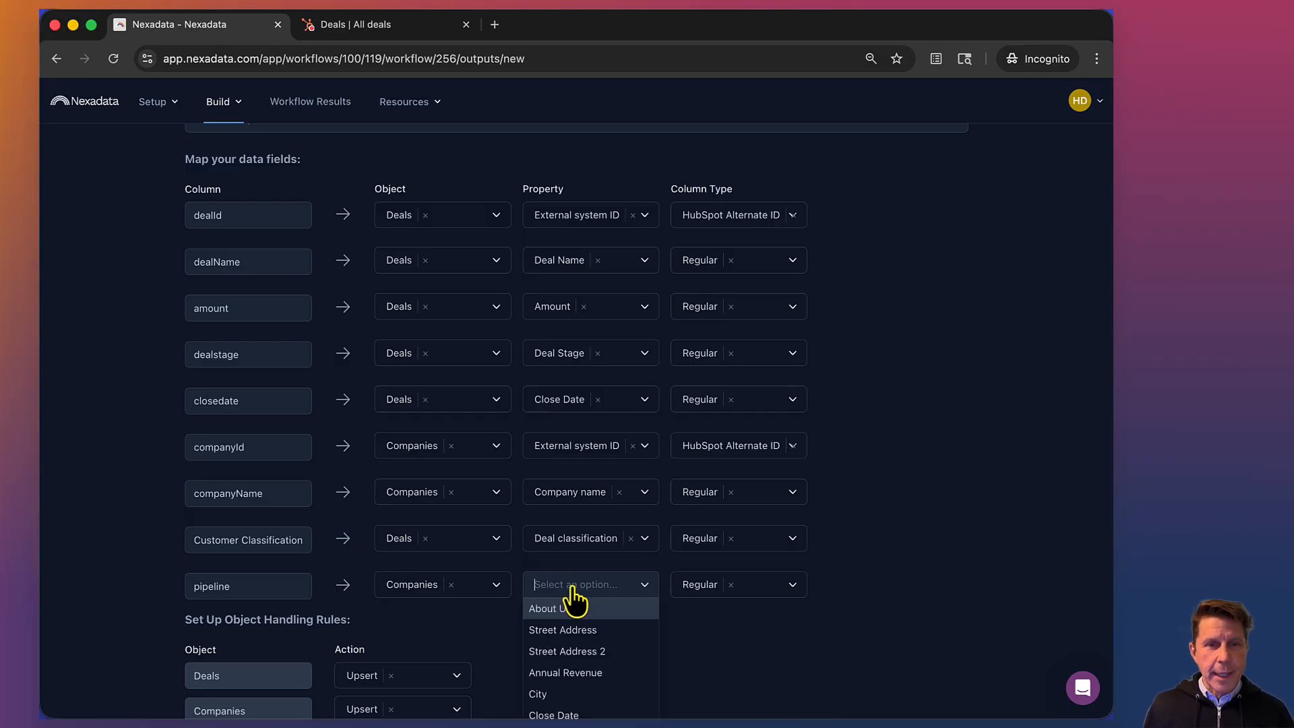
text(pip)
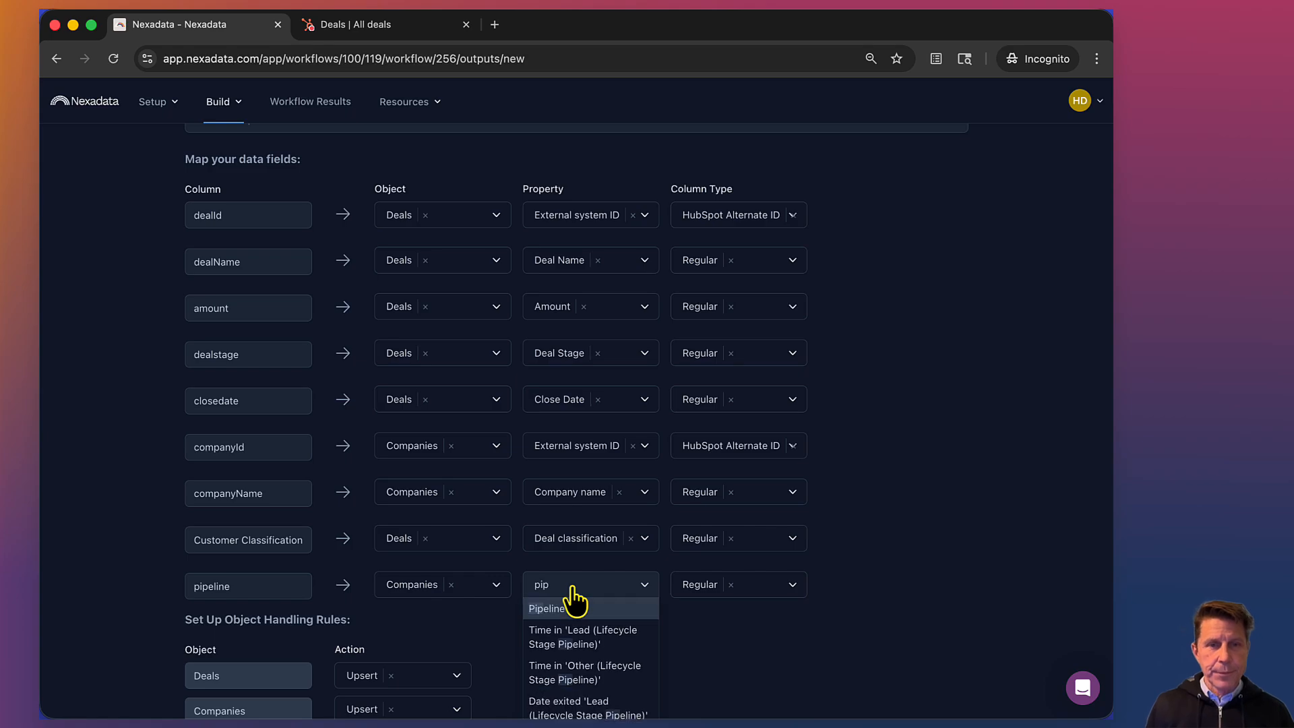
click(563, 609)
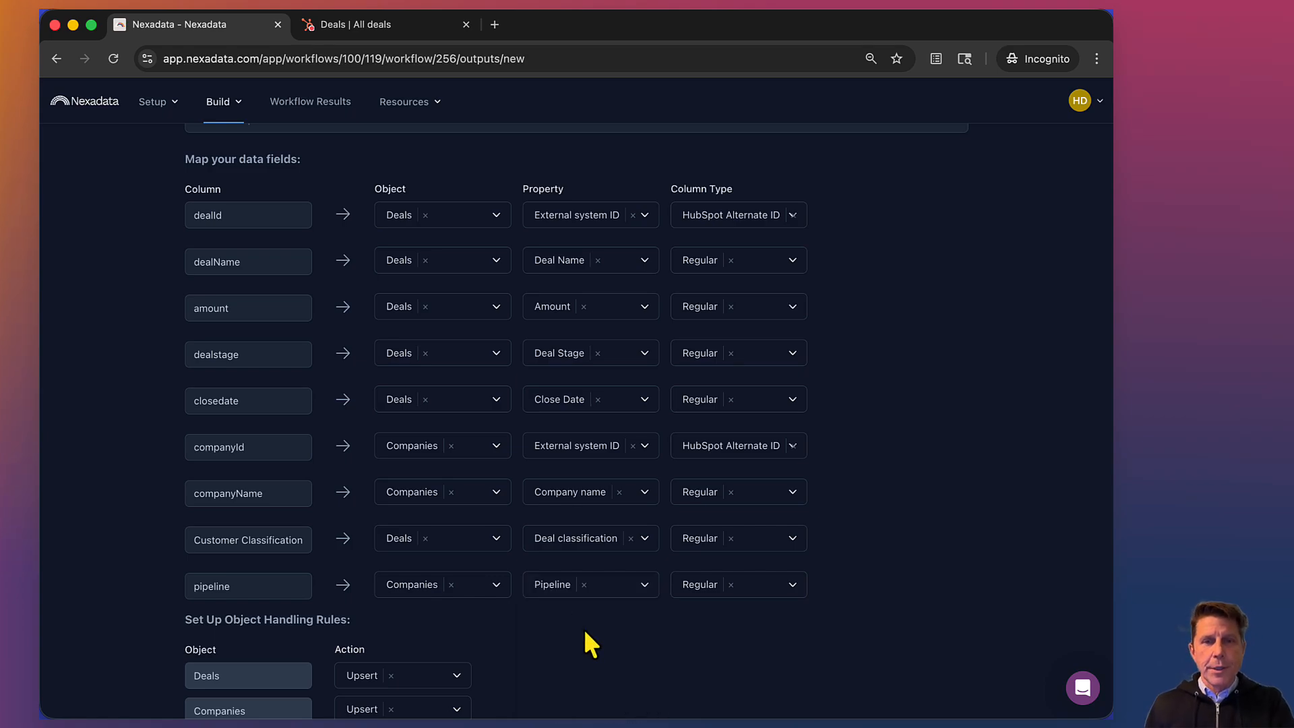
Set the HubSpot output's date format to Year Month Day
scroll(583, 637, down, 2)
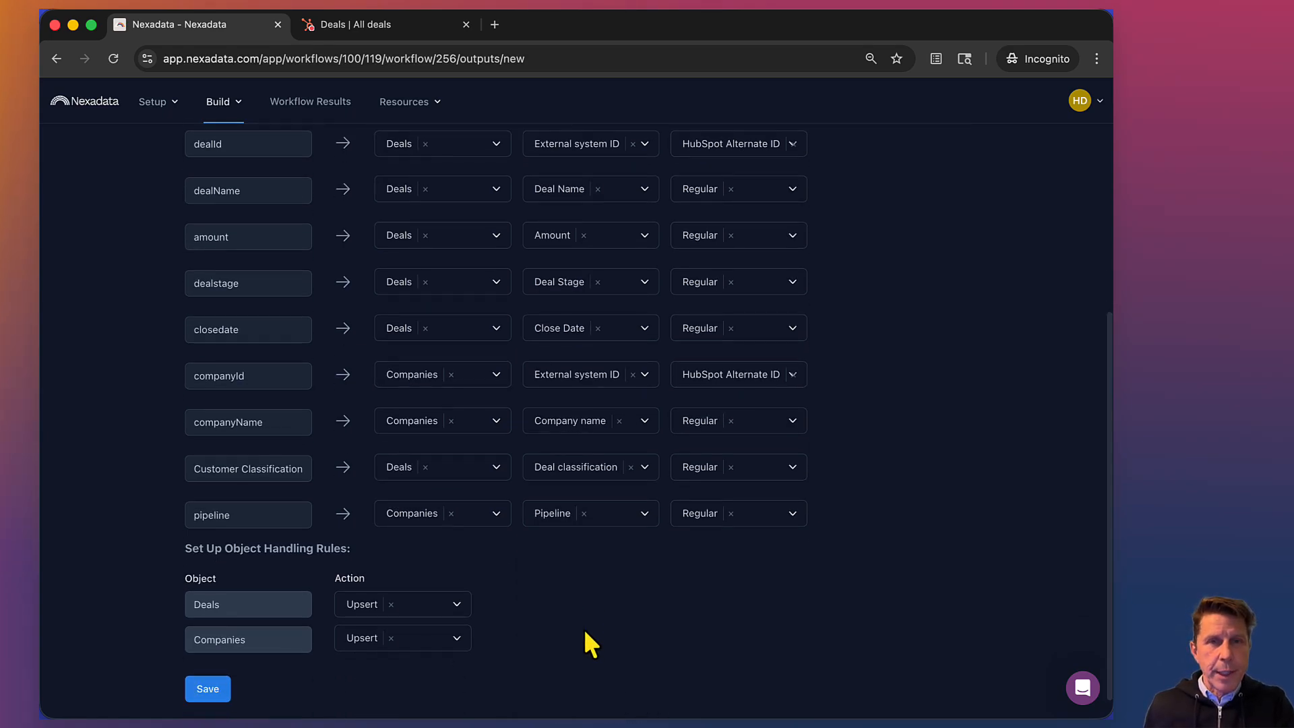
scroll(583, 637, up, 2)
scroll(584, 637, up, 4)
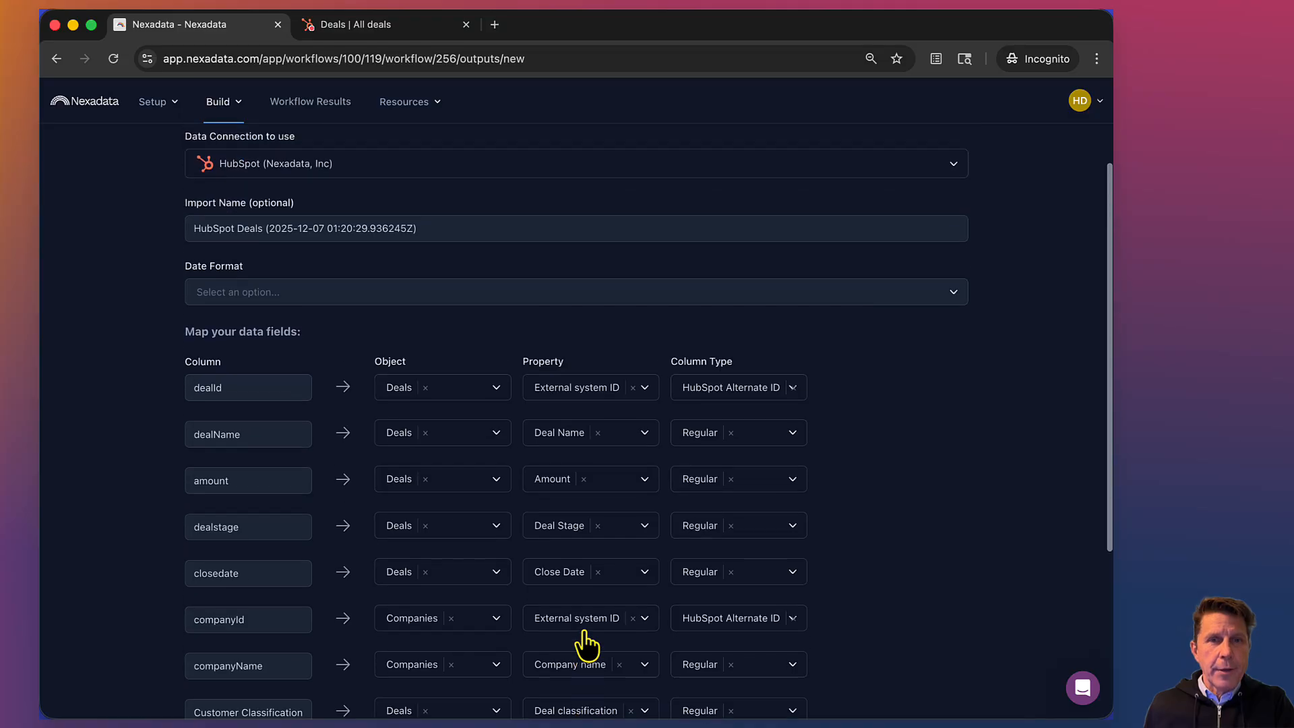
click(553, 368)
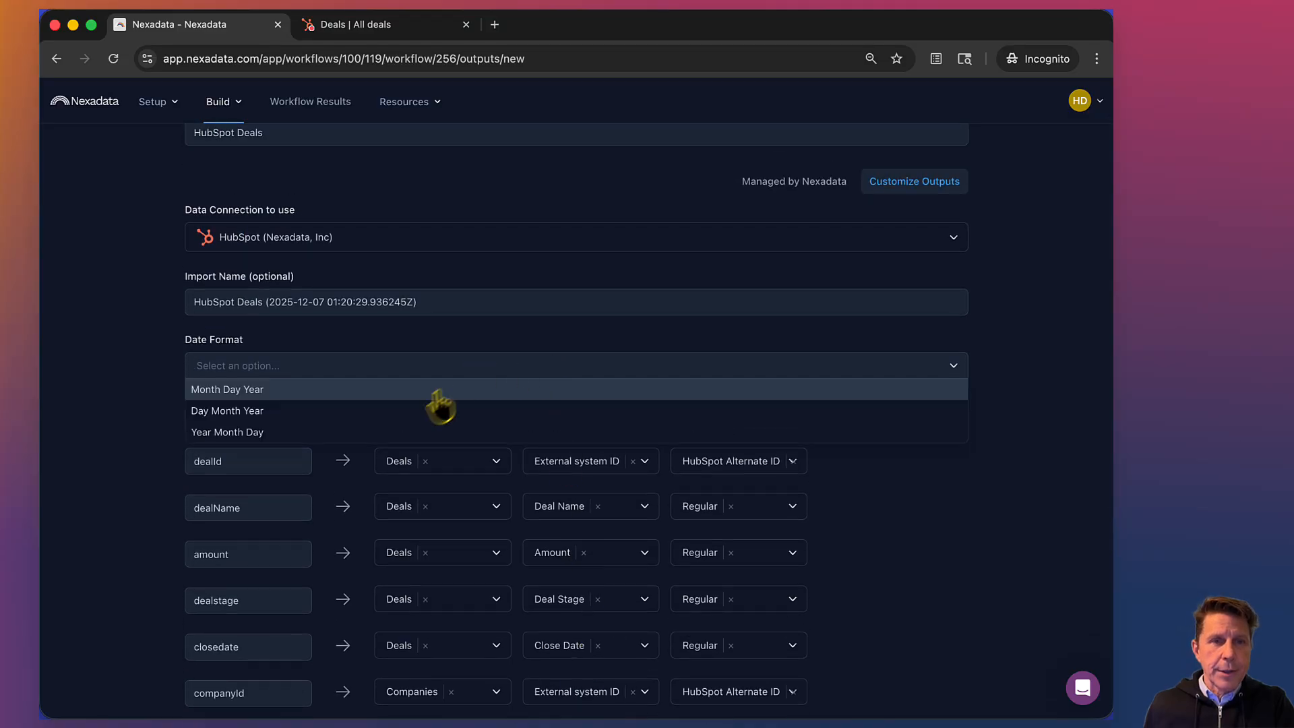
click(397, 432)
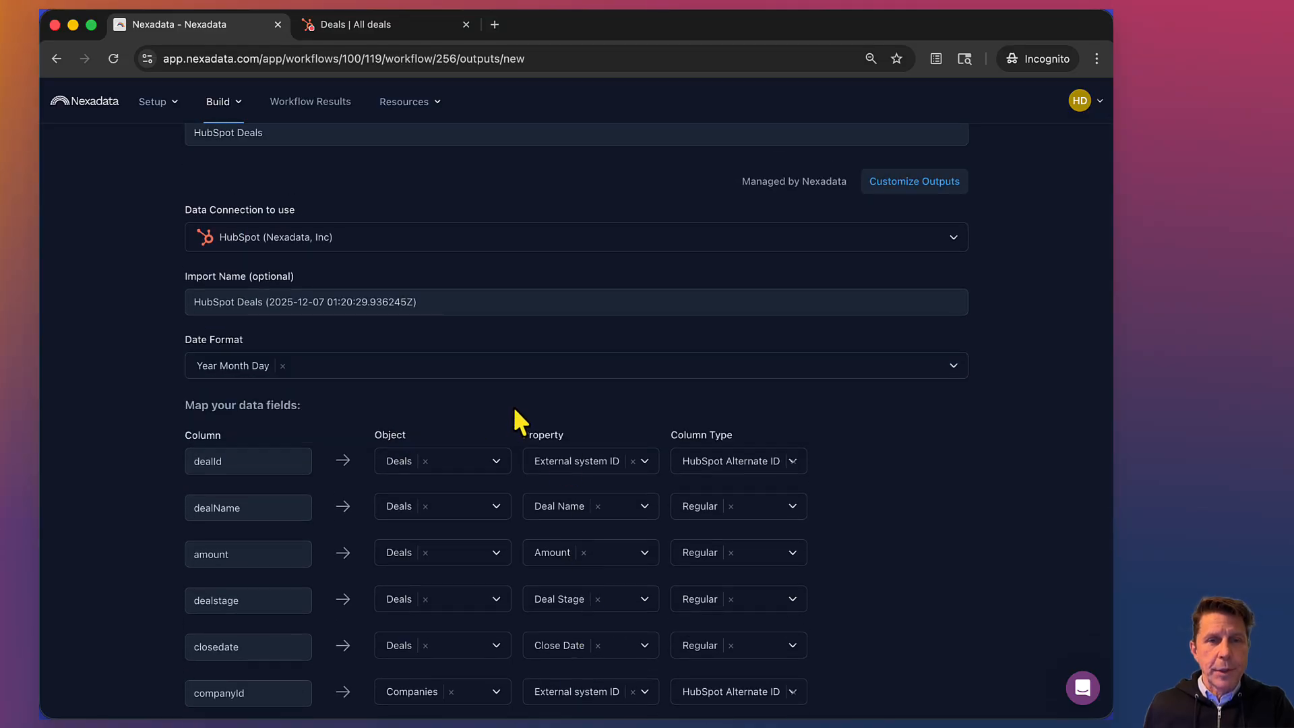
Save the HubSpot Deals output and open the workflow's executions
scroll(516, 410, up, 1)
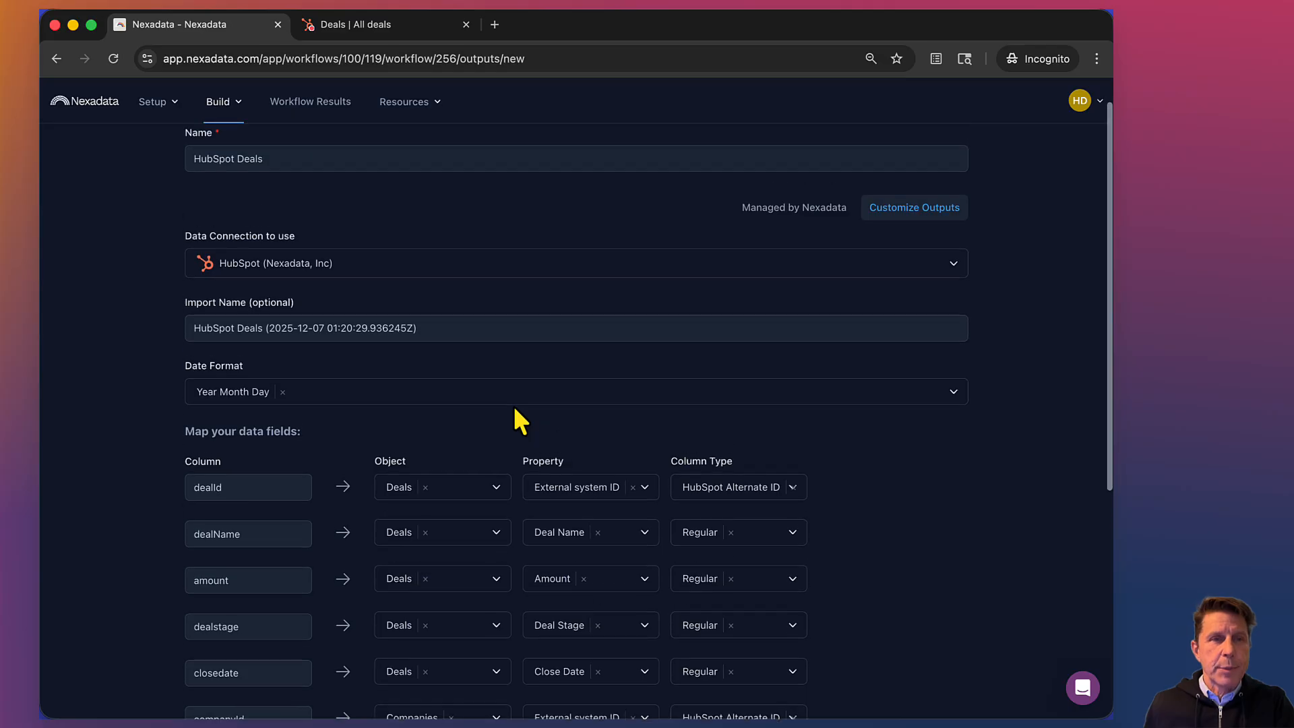
scroll(515, 409, down, 6)
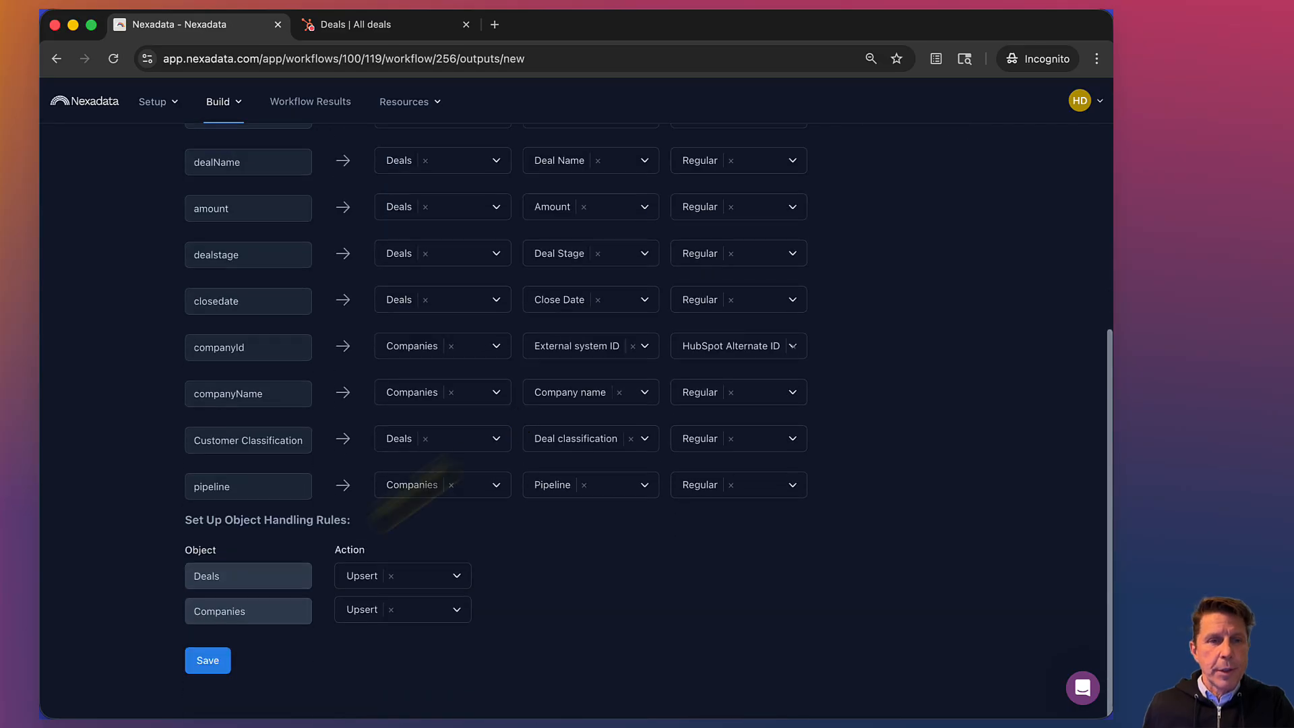
click(203, 664)
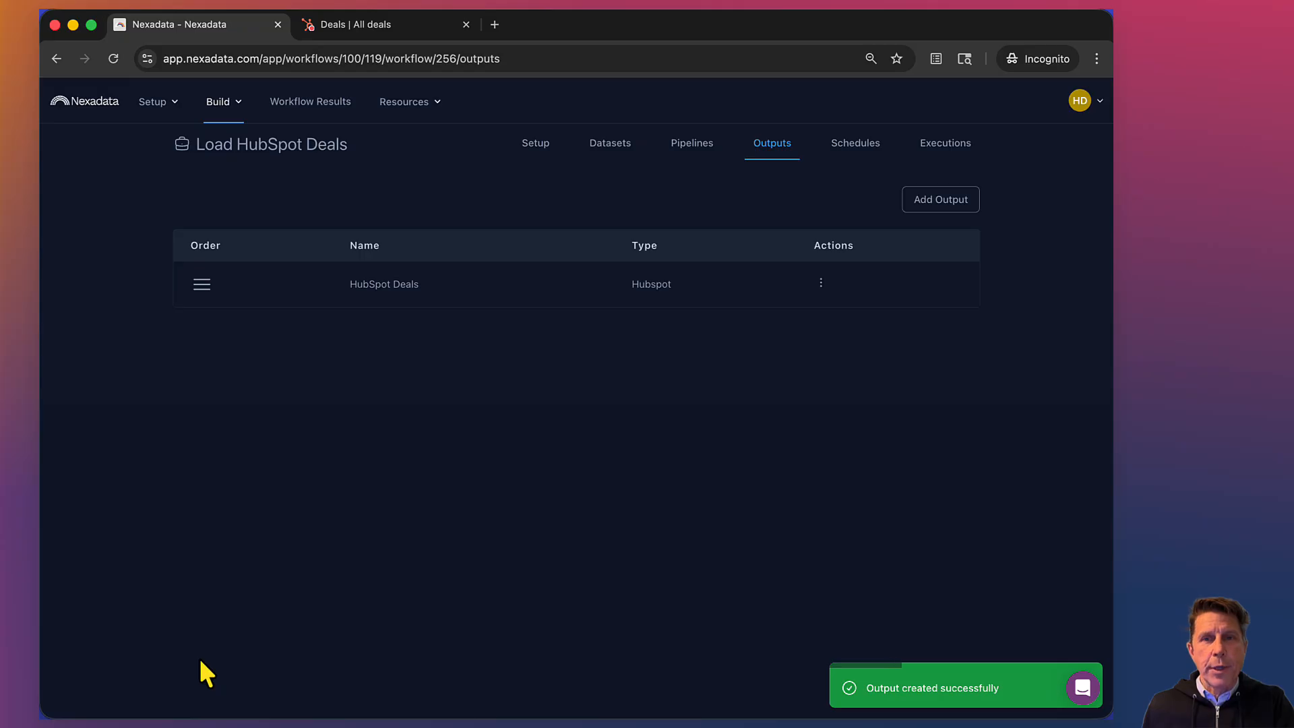
click(943, 155)
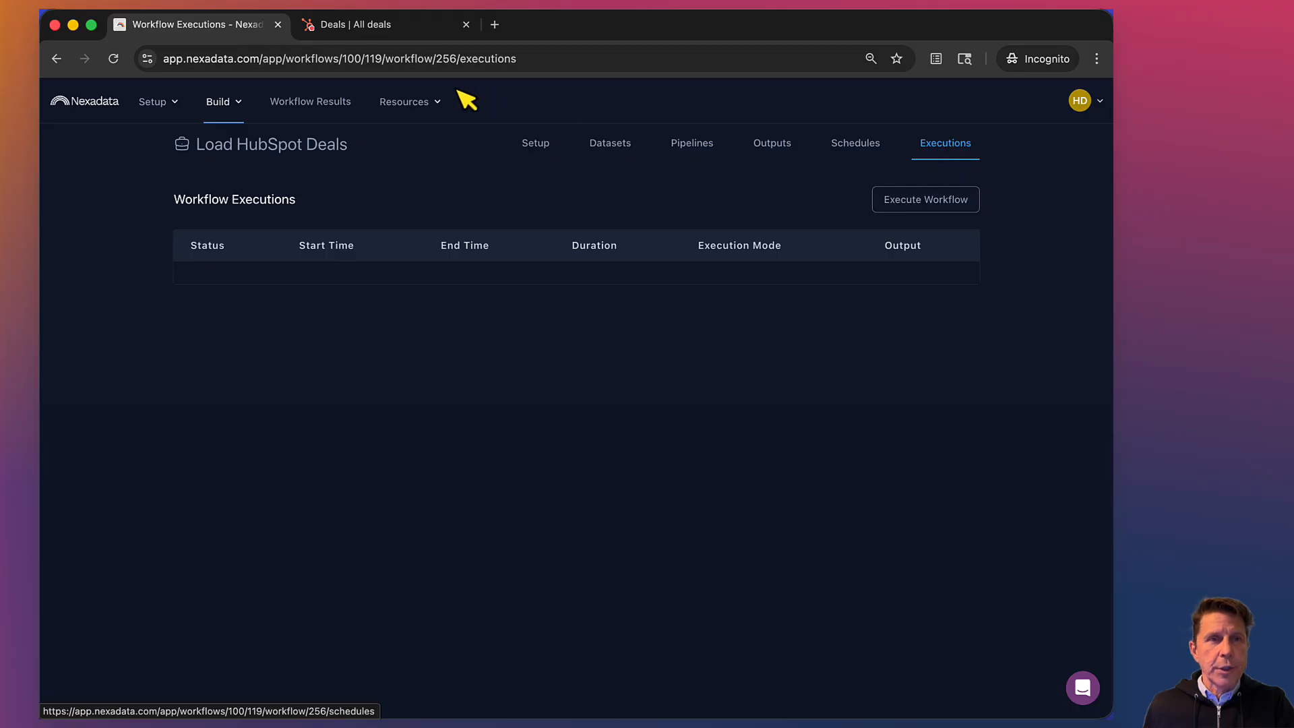
Switch to HubSpot, reload the All deals list and view the All companies list
click(383, 30)
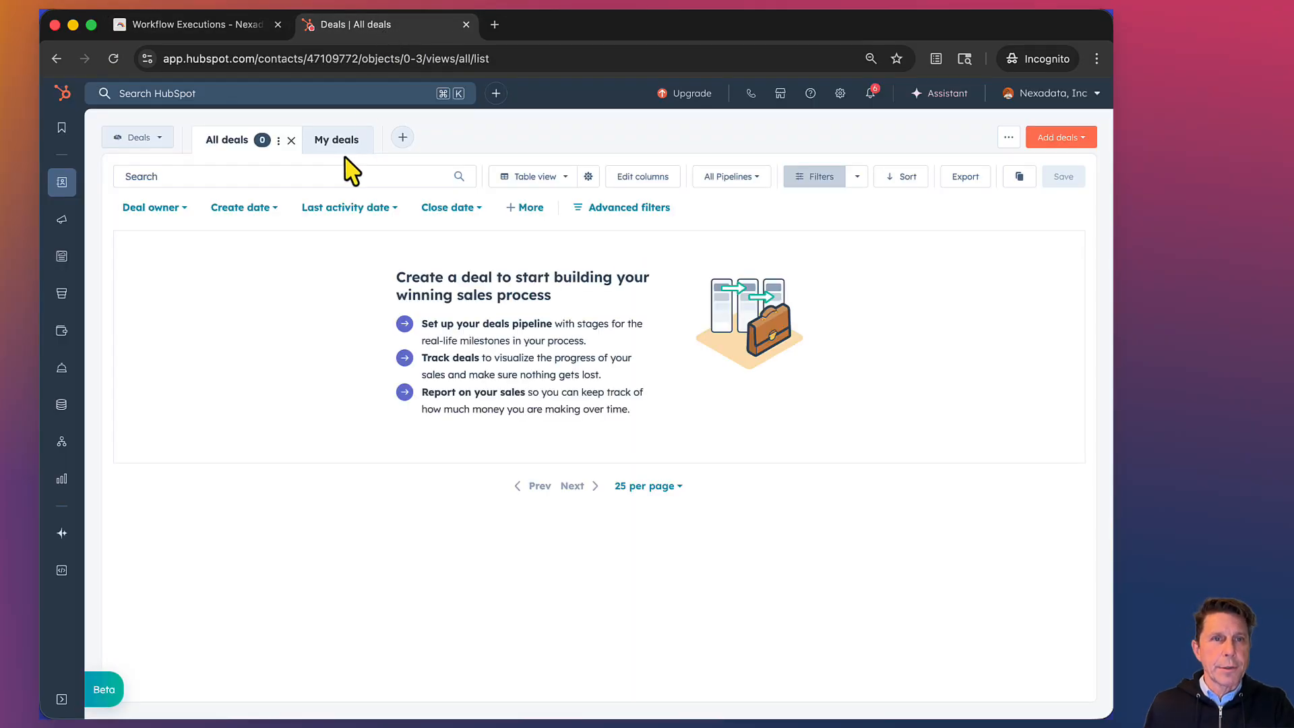
click(118, 65)
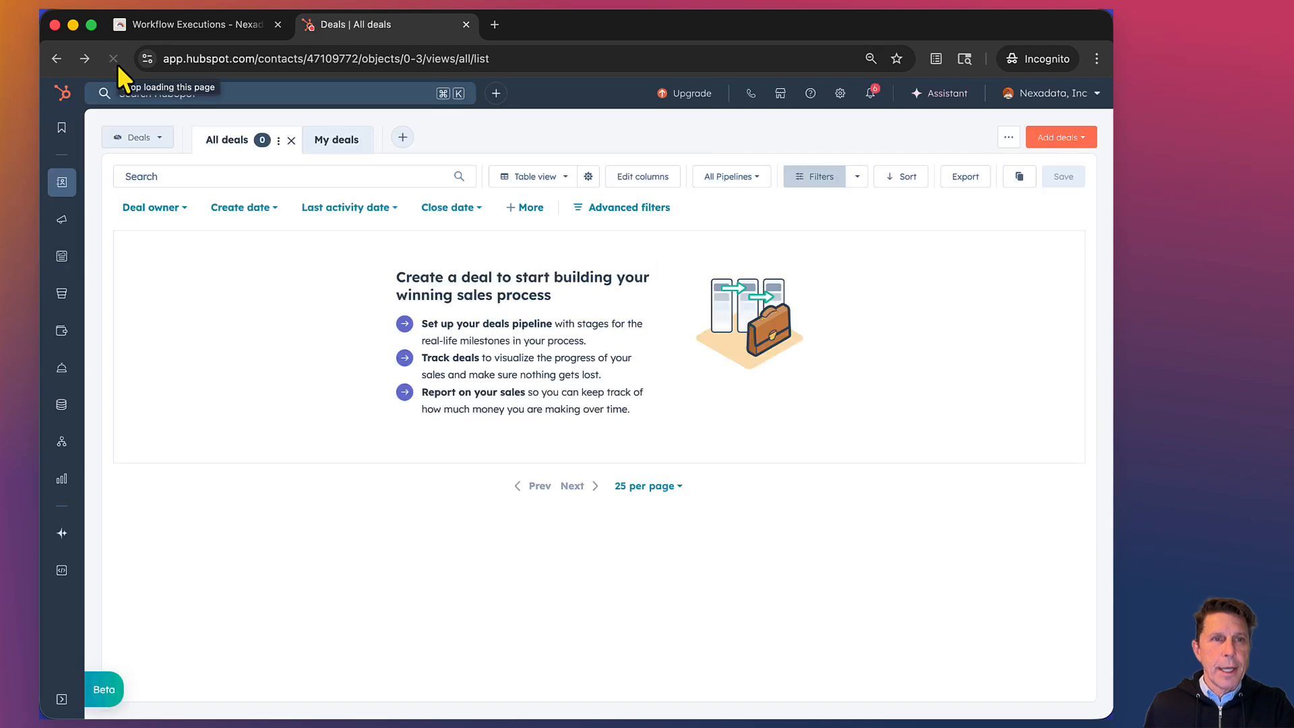
click(154, 139)
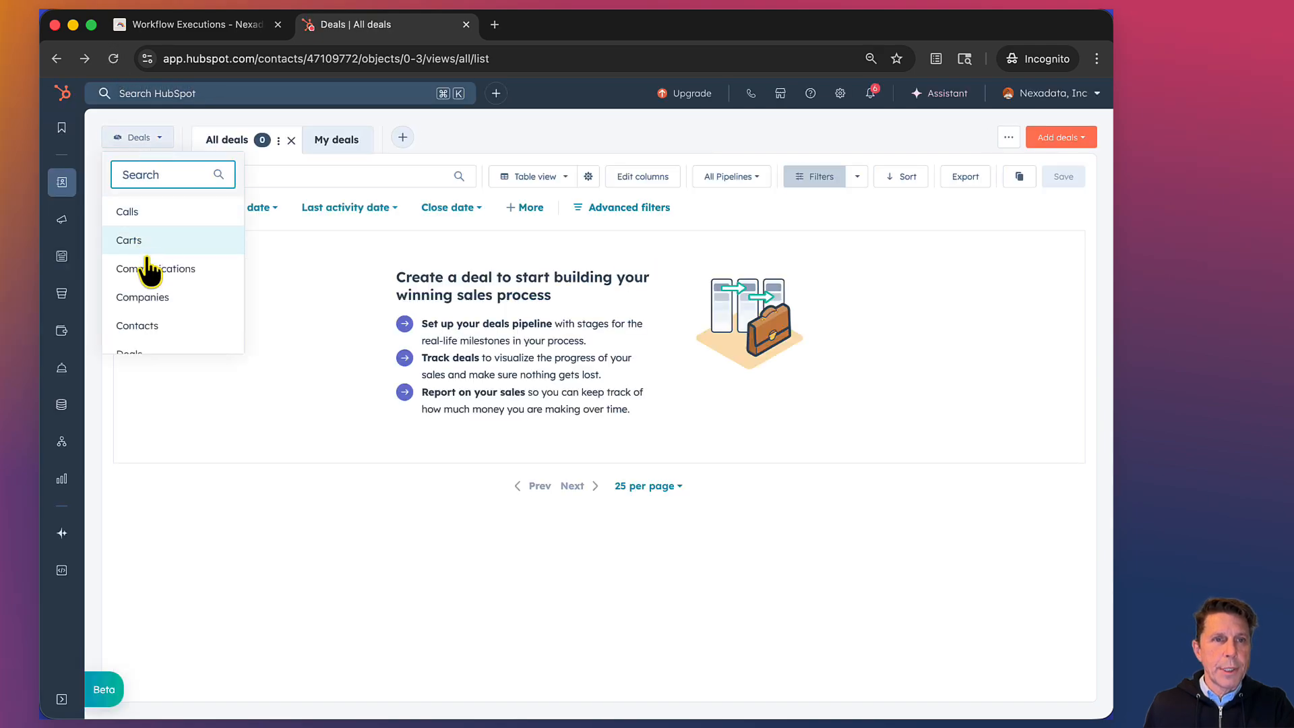
click(144, 299)
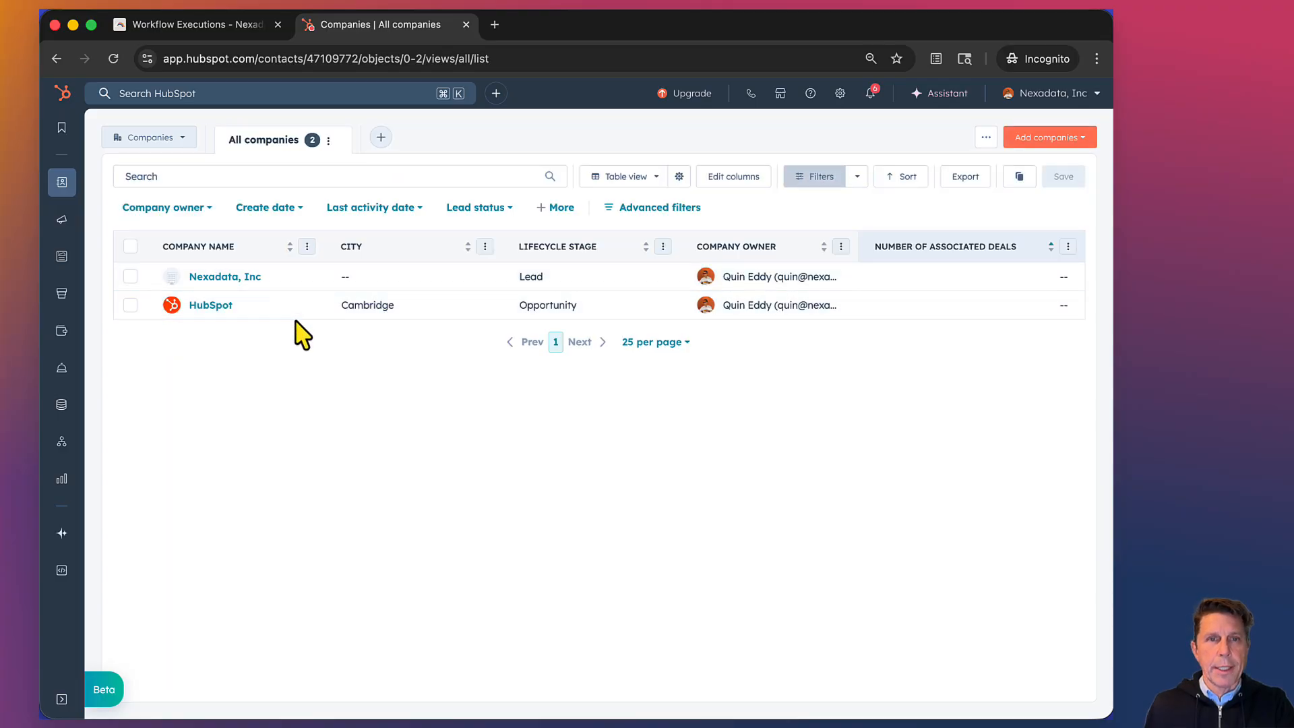
Switch back to Nexadata and execute the Load HubSpot Deals workflow
click(194, 27)
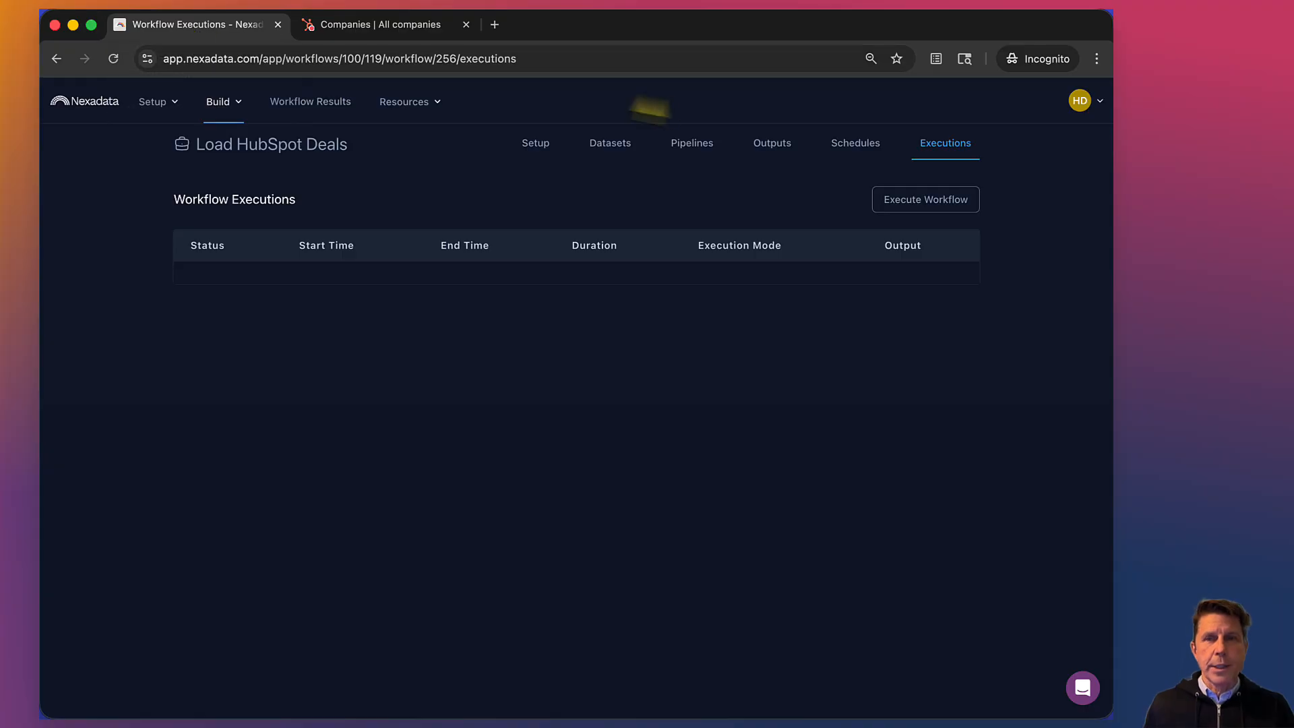
click(901, 202)
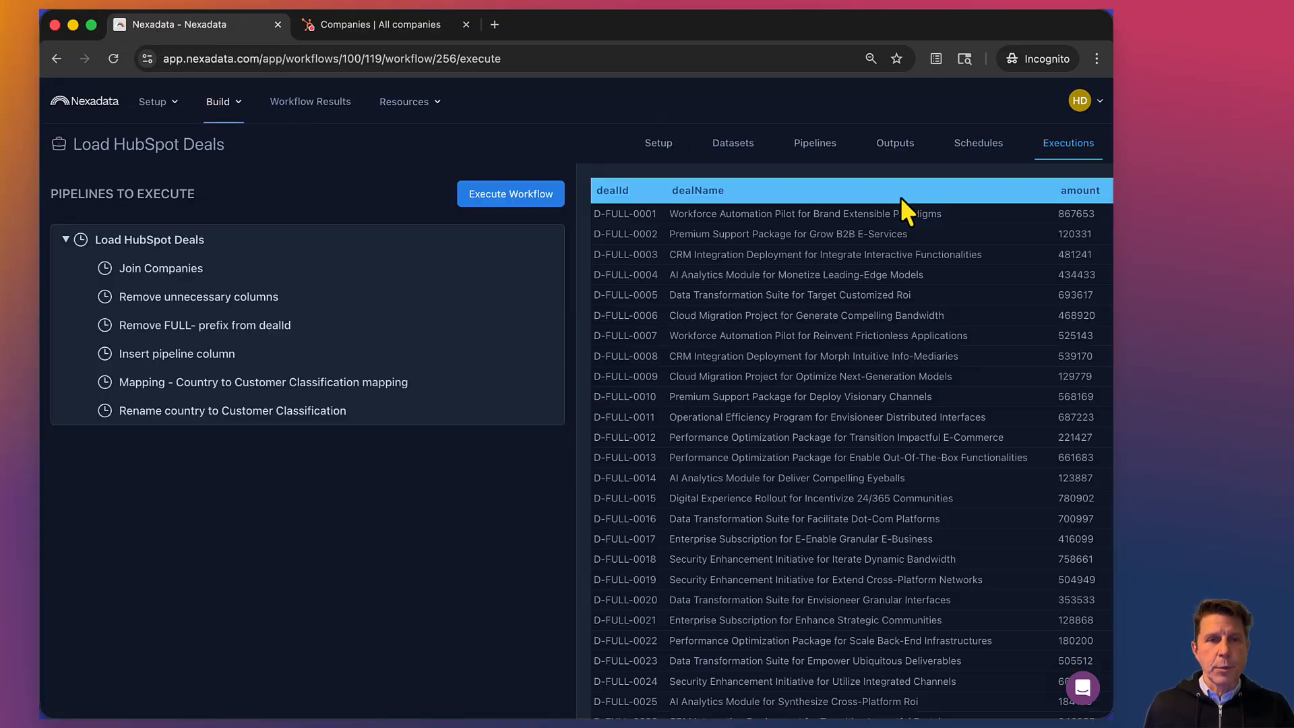
click(516, 196)
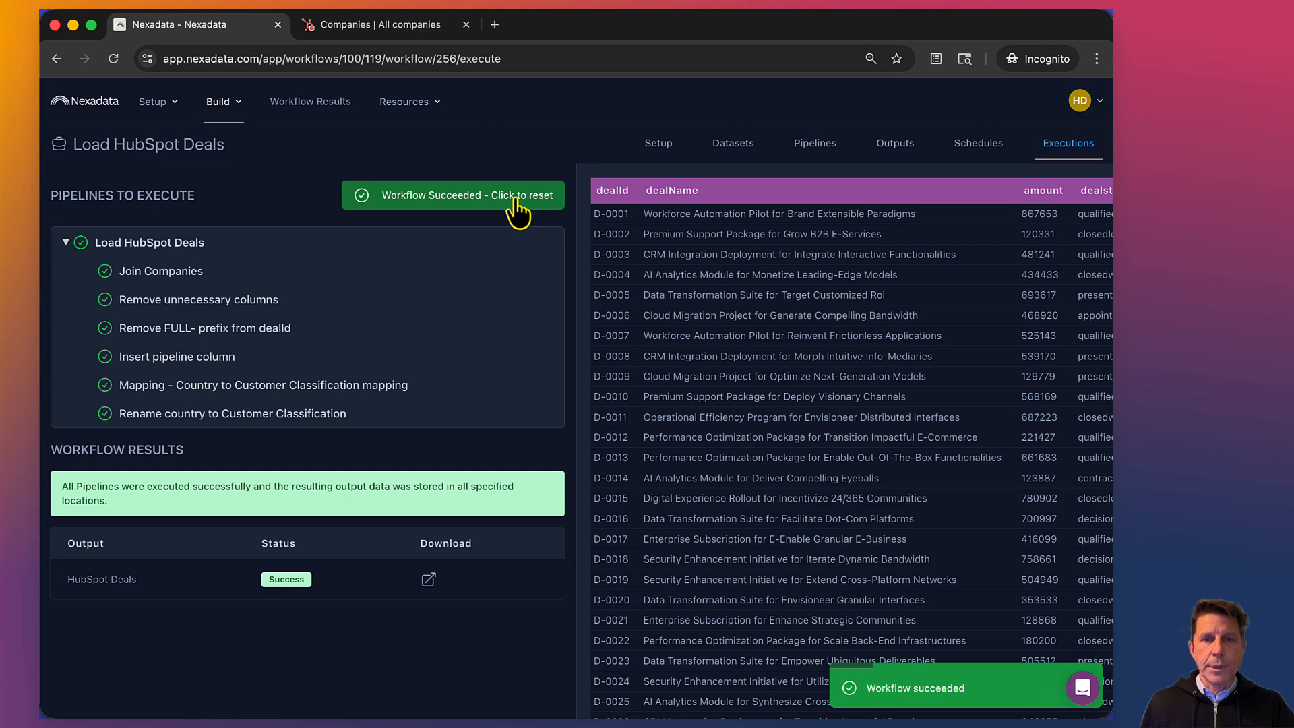
Switch to HubSpot, reload the companies list, and examine the deals list including each deal's associated company
click(386, 34)
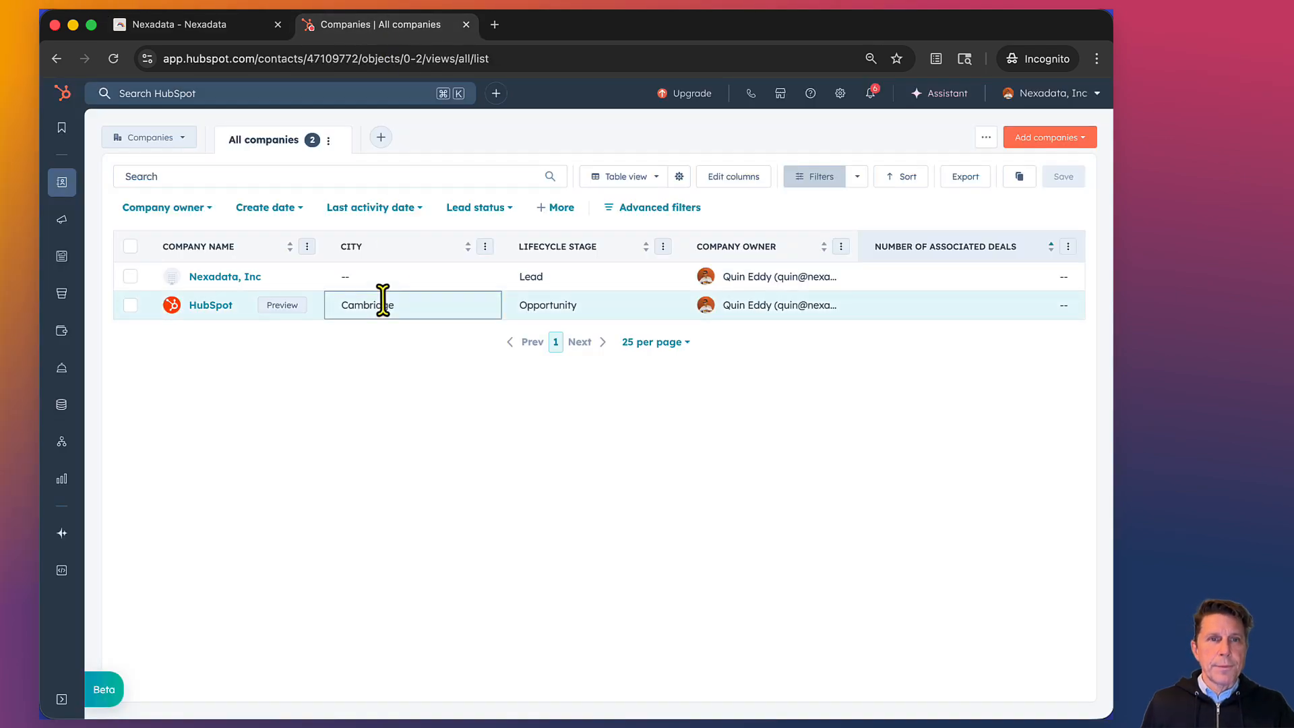
click(112, 58)
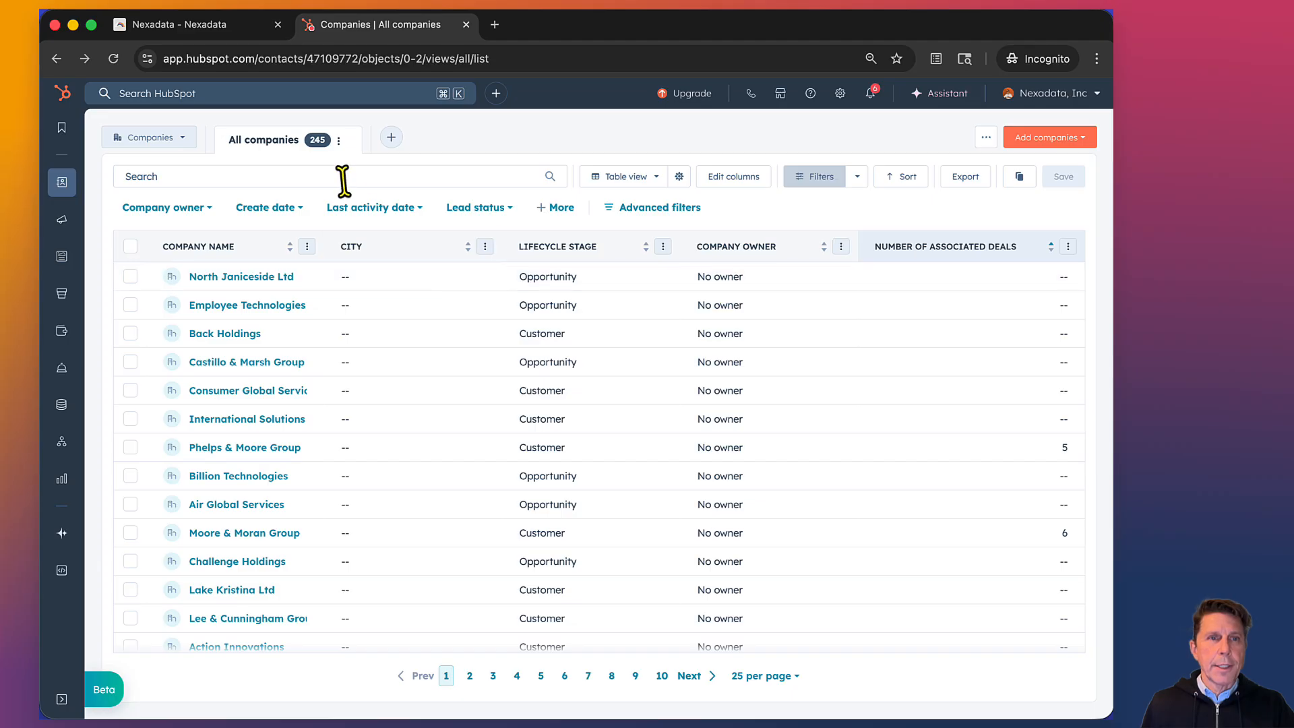
click(131, 137)
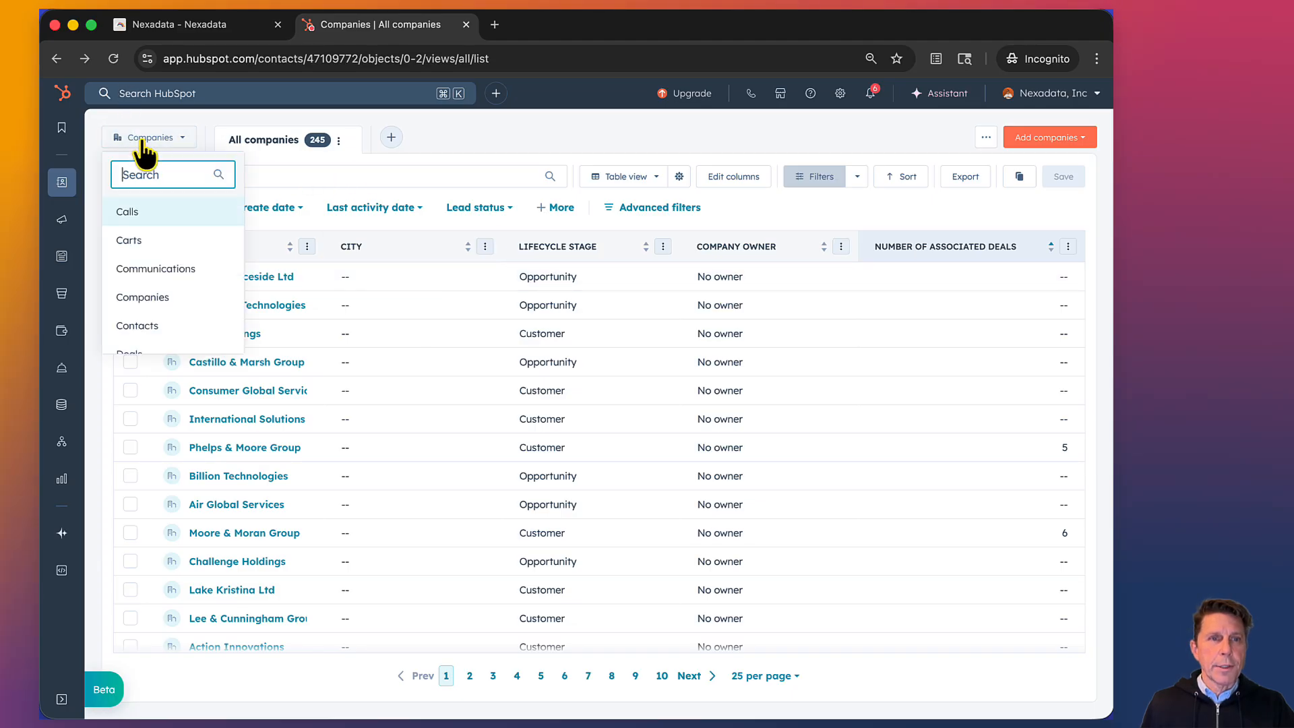
text(de)
click(156, 214)
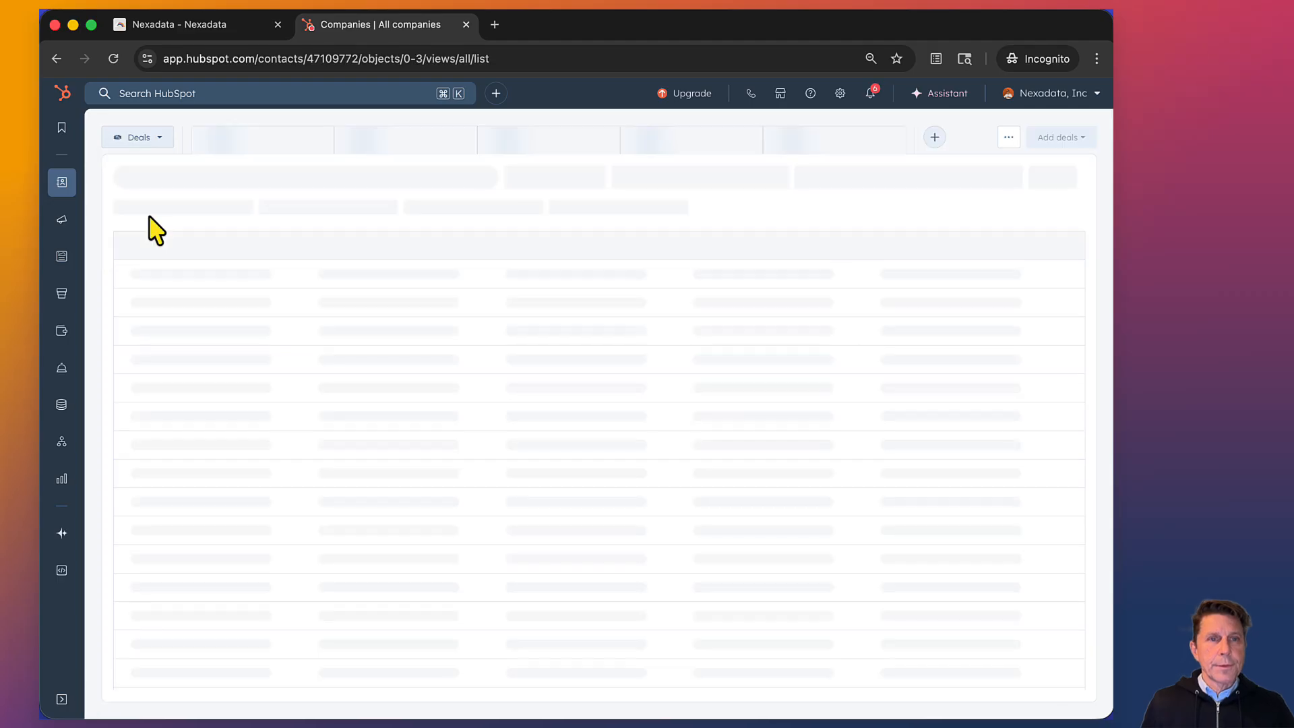
scroll(463, 376, right, 4)
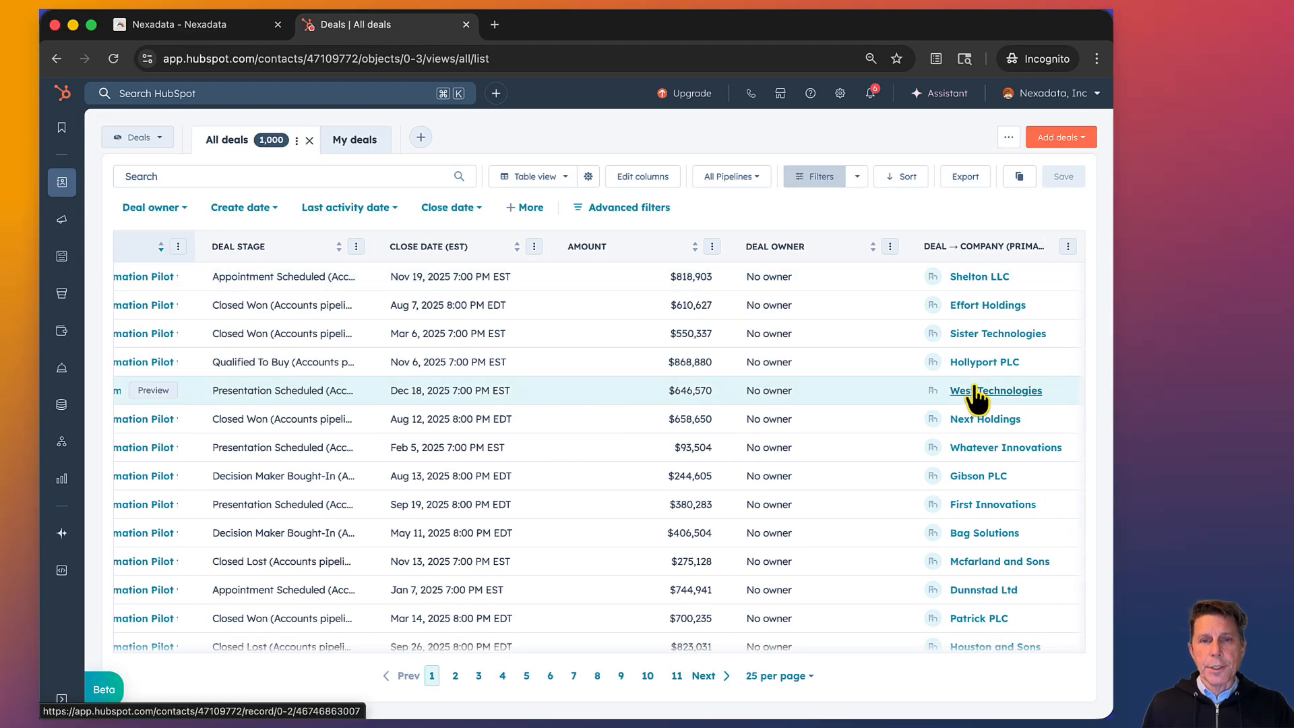
scroll(976, 398, left, 4)
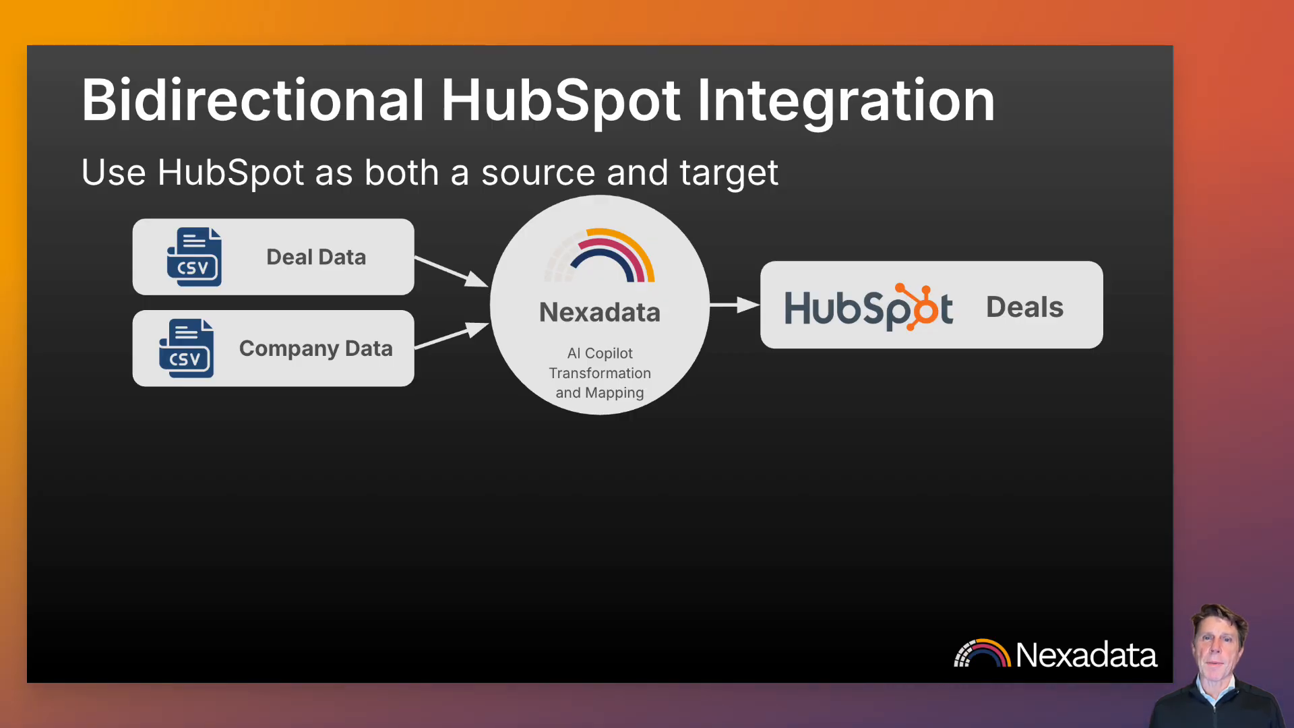
key(Right)
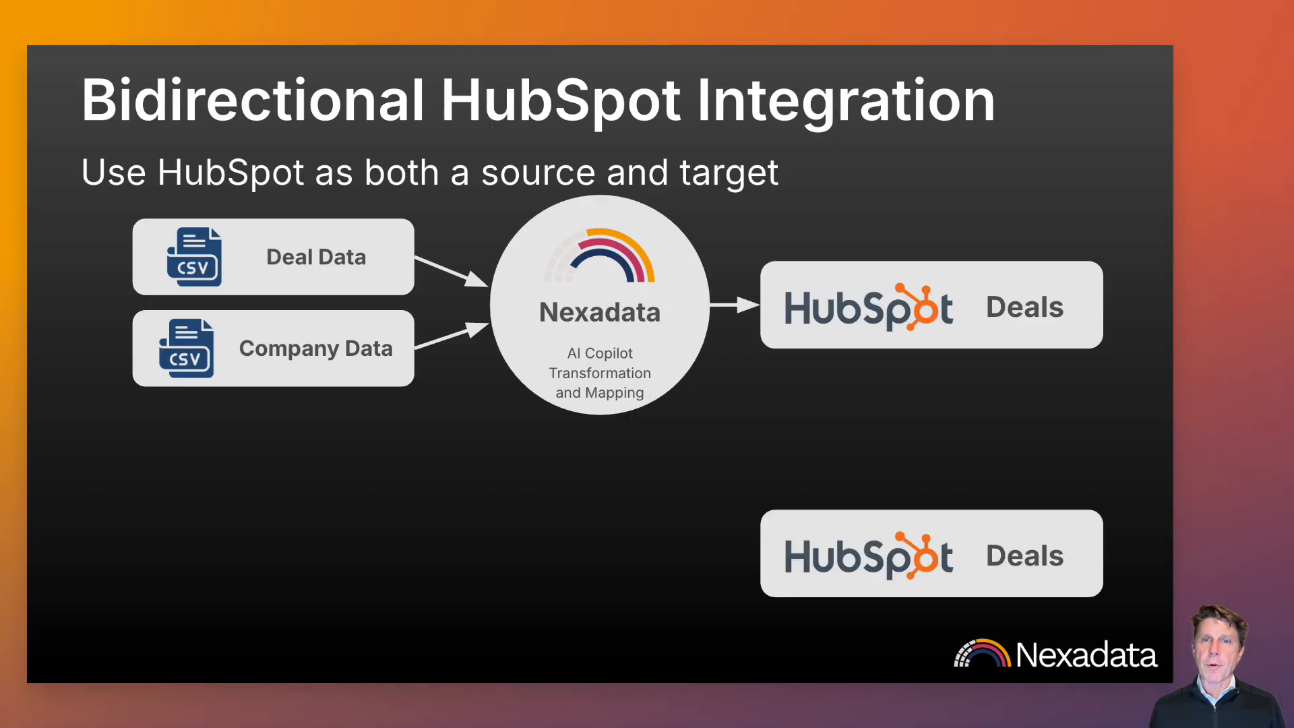